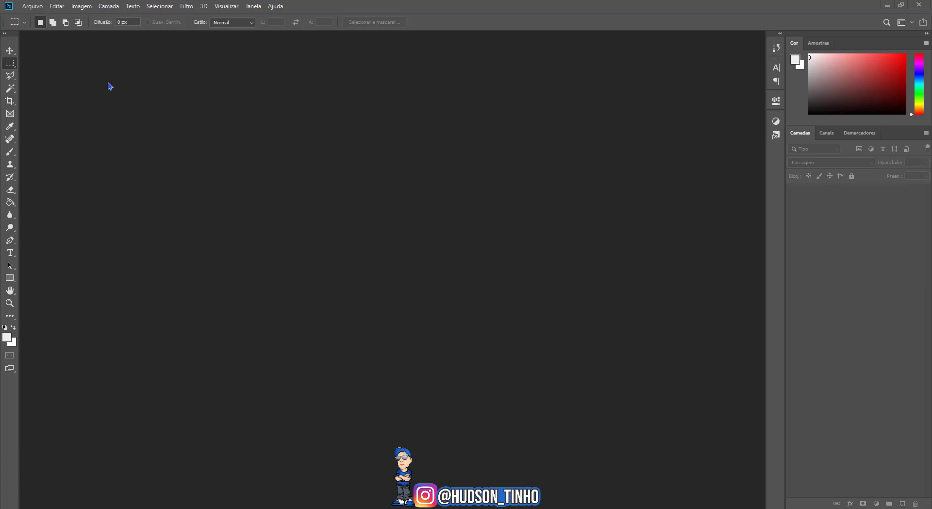
Create a new document 1280 pixels wide and 720 pixels high with a white background.
left_click(33, 7)
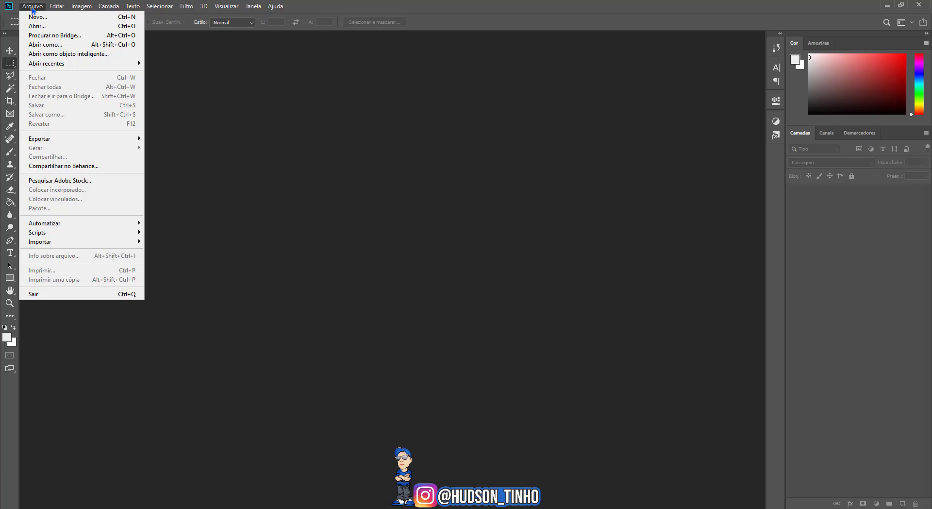
left_click(34, 17)
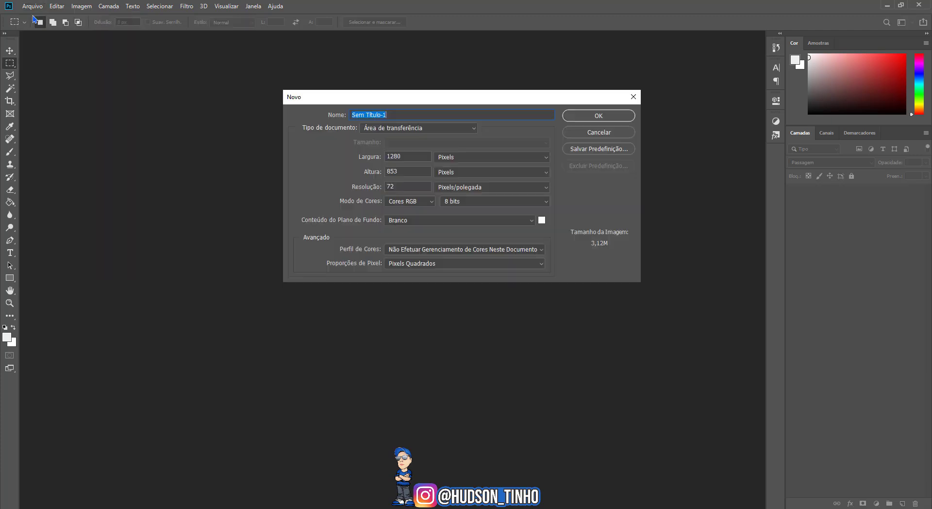
left_click(485, 157)
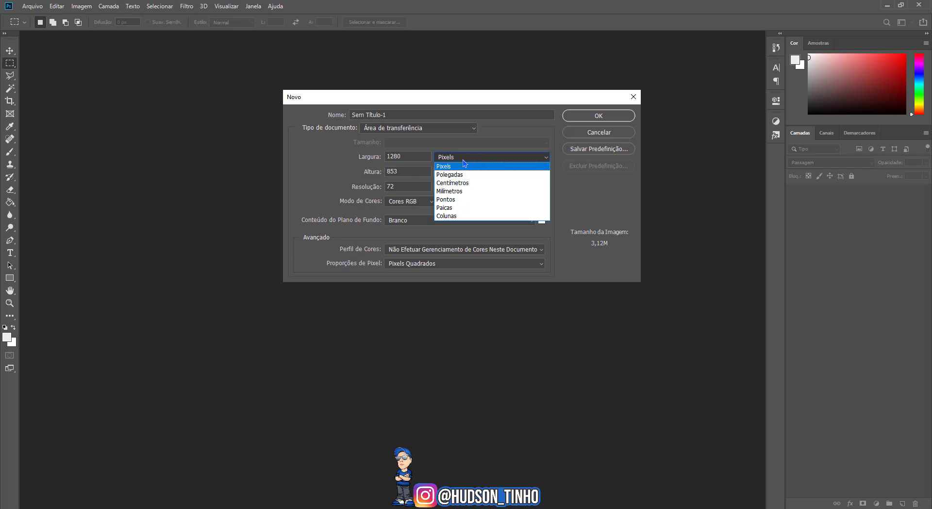
left_click(402, 162)
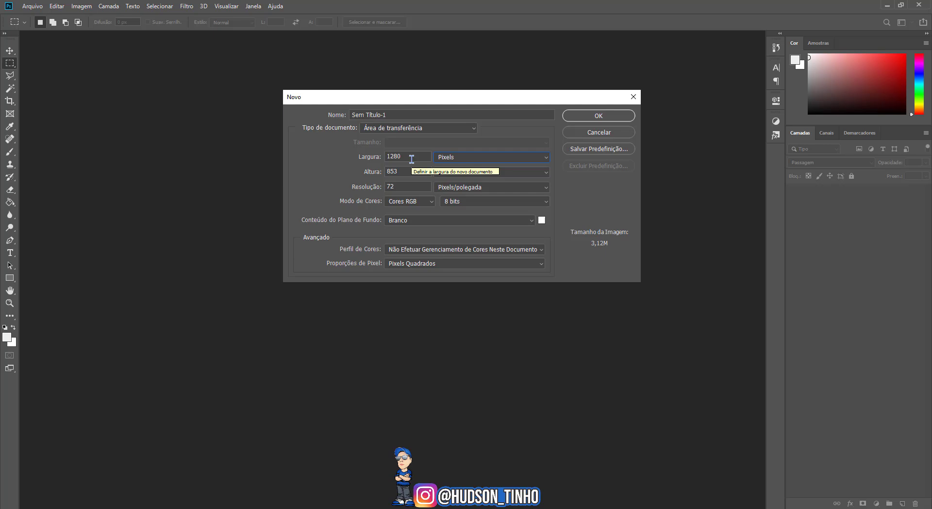
key("Tab")
type("720")
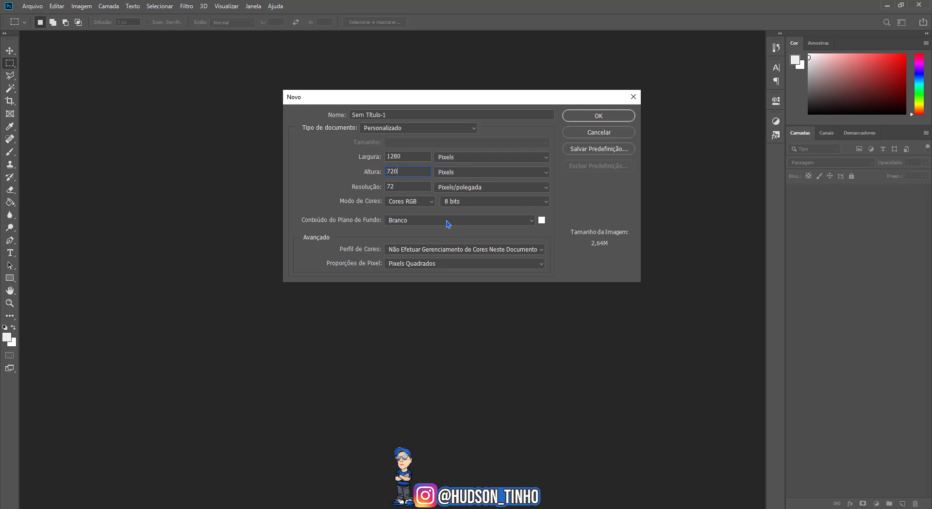
left_click(579, 112)
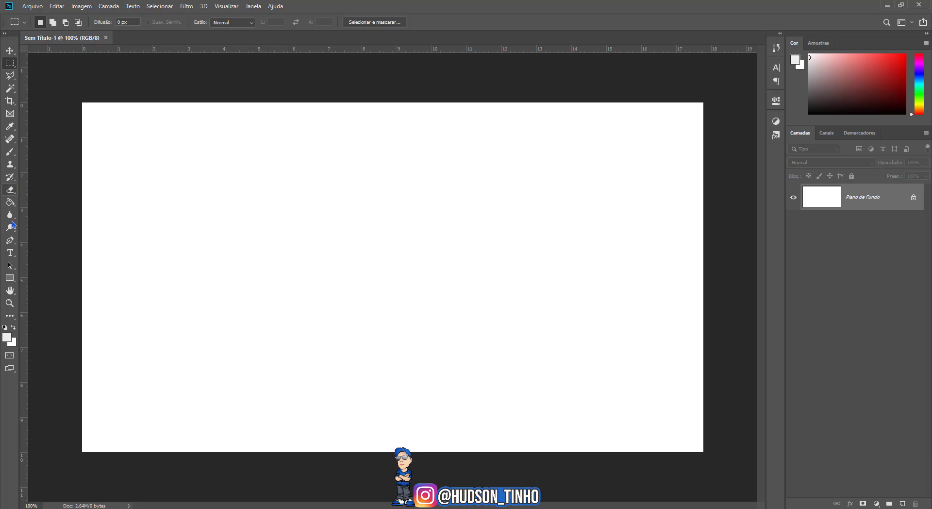
Set the foreground colour to black and fill the background layer with it using the Paint Bucket.
left_click(10, 203)
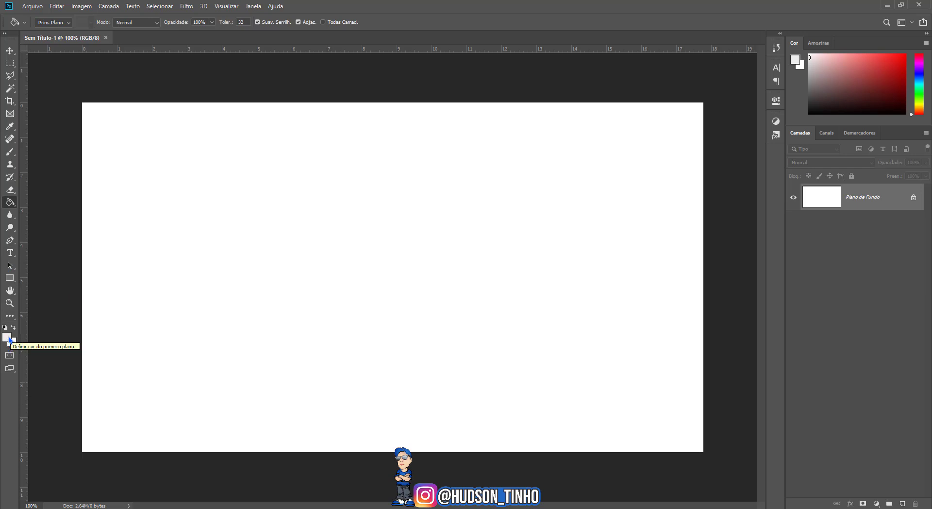
left_click(7, 338)
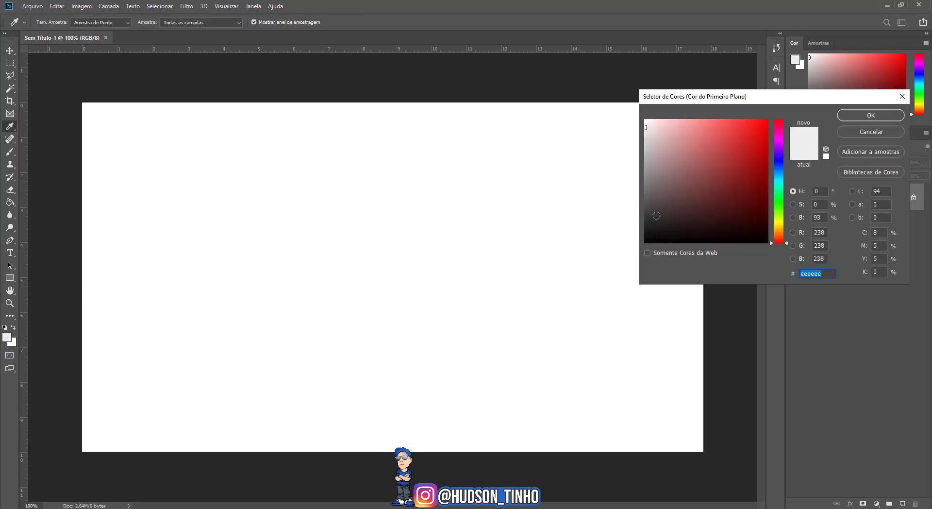
left_click_drag(655, 216, 633, 253)
left_click(863, 117)
key("g")
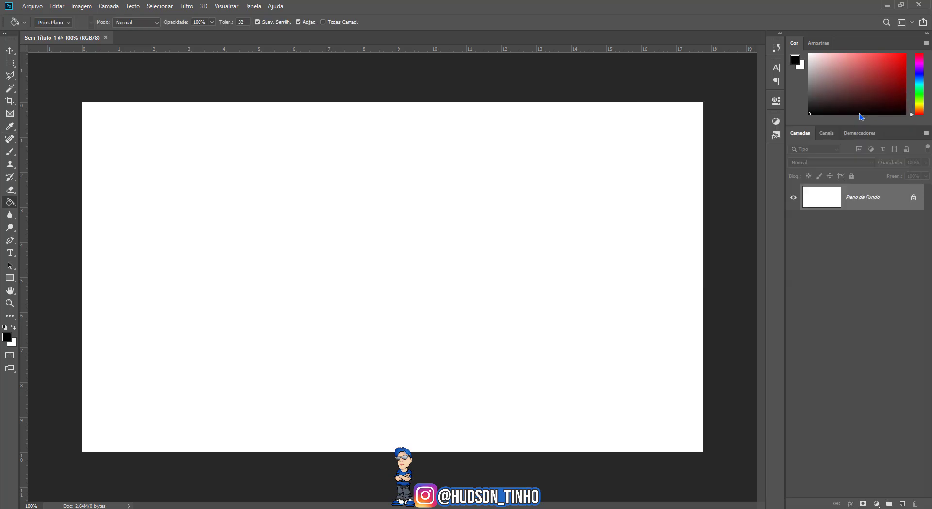
left_click(311, 223)
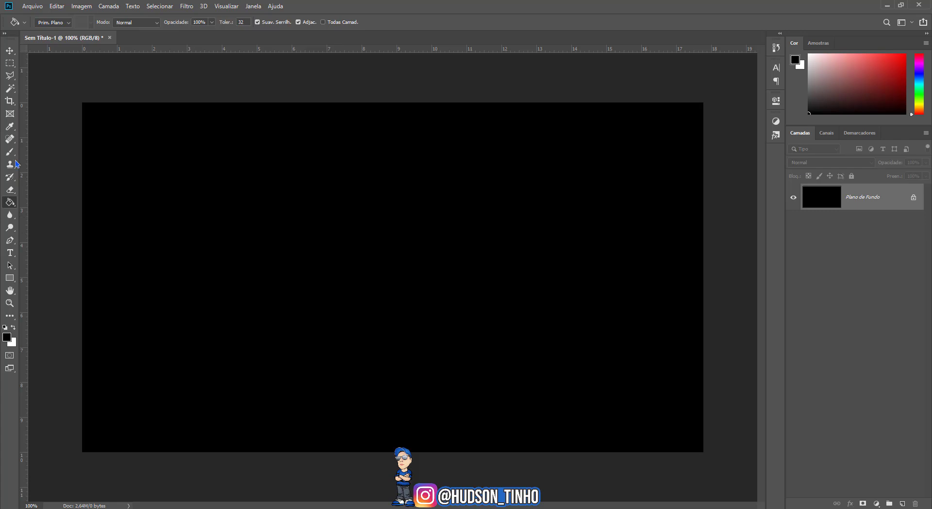
Place hacker.jpg as an embedded image covering the whole canvas.
left_click(30, 7)
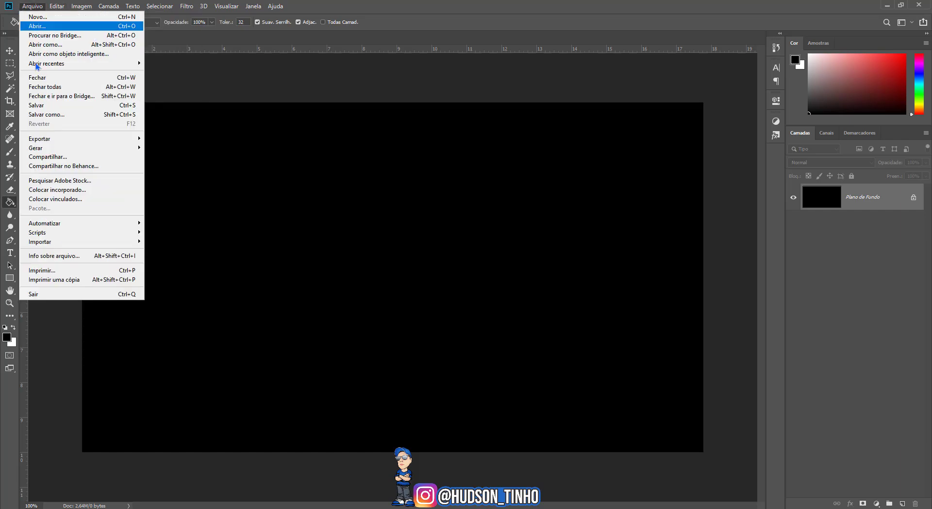
left_click(54, 190)
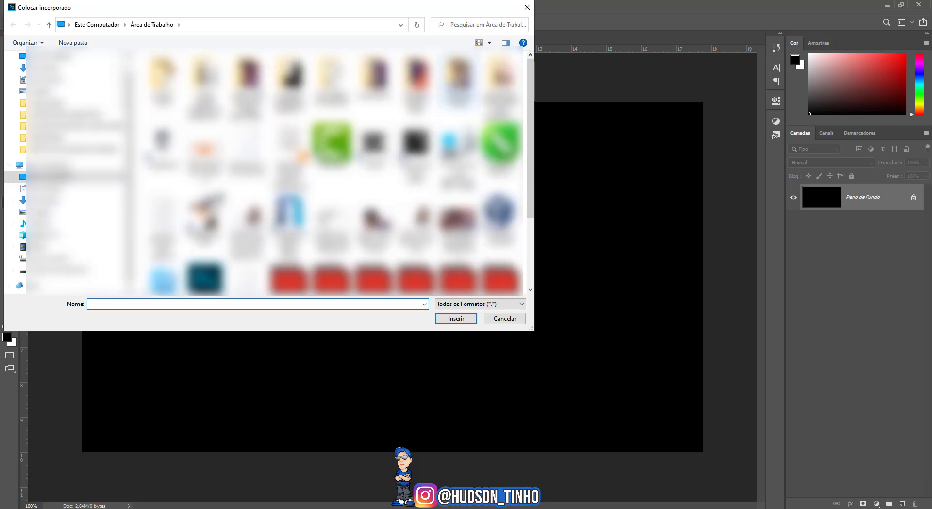
double_click(374, 78)
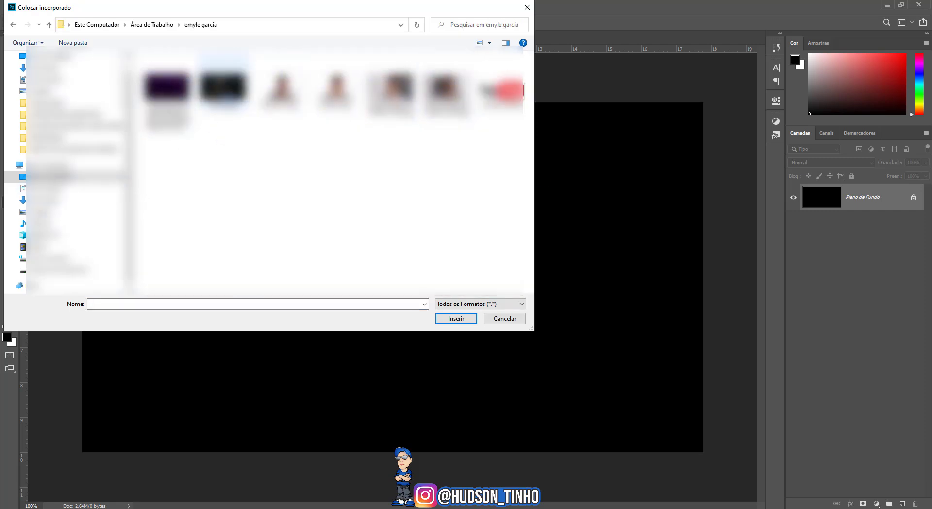
left_click(226, 95)
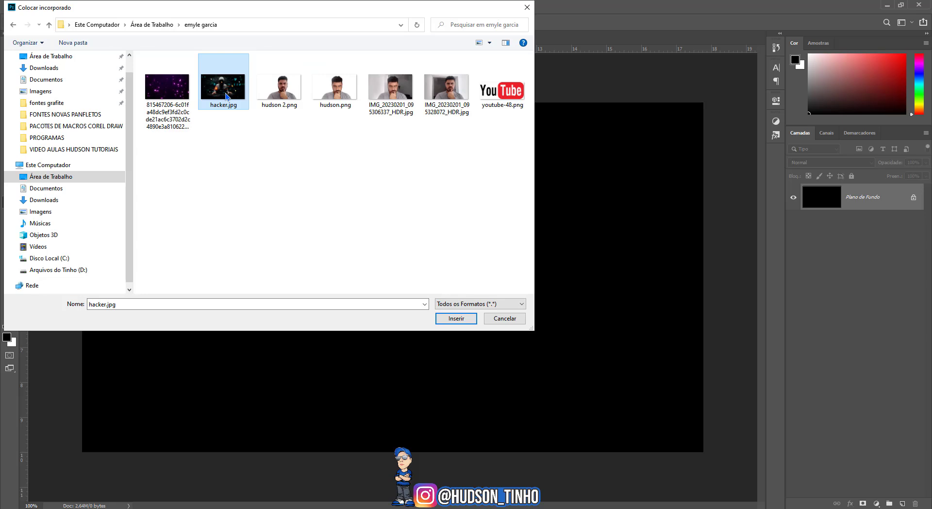
left_click(454, 318)
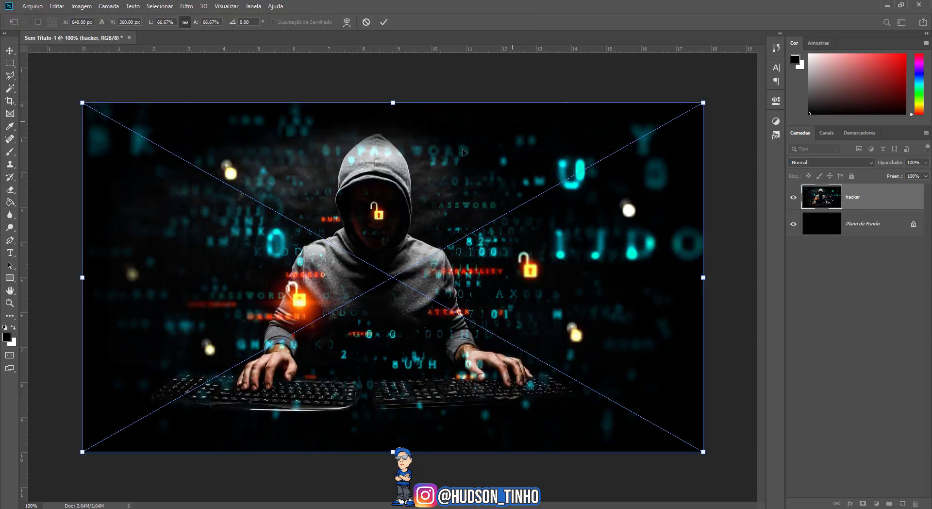
left_click_drag(372, 164, 413, 178)
left_click(388, 22)
key("g")
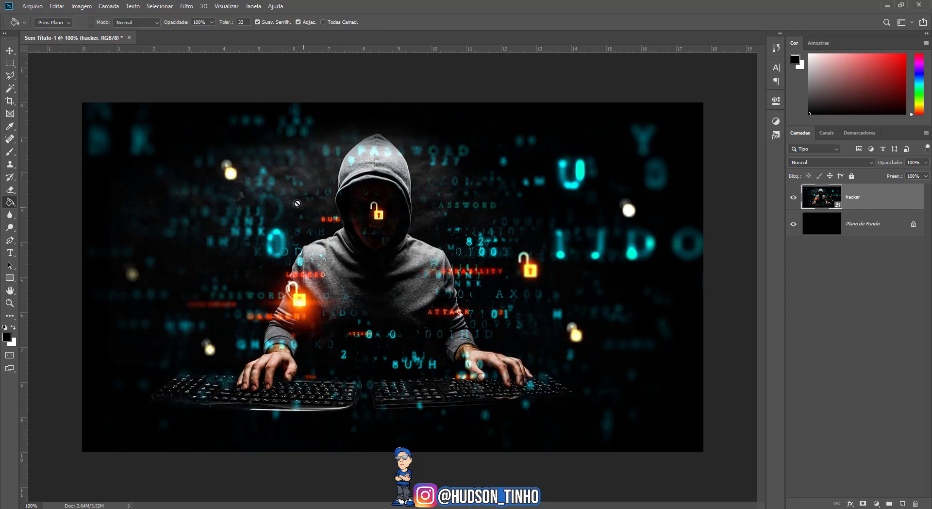
Move the hacker image toward the left and slightly down on the canvas, and add a layer mask to it.
left_click(9, 50)
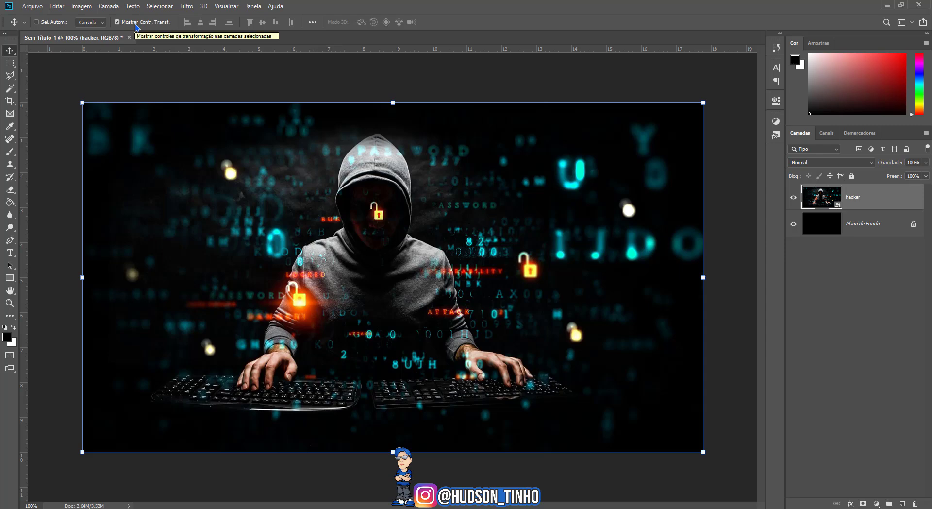
left_click_drag(475, 310, 329, 329)
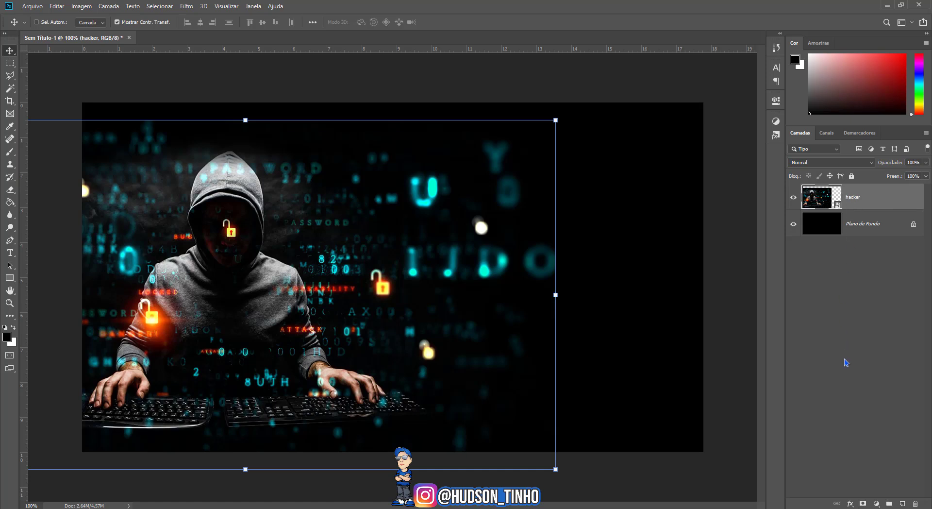
left_click(863, 503)
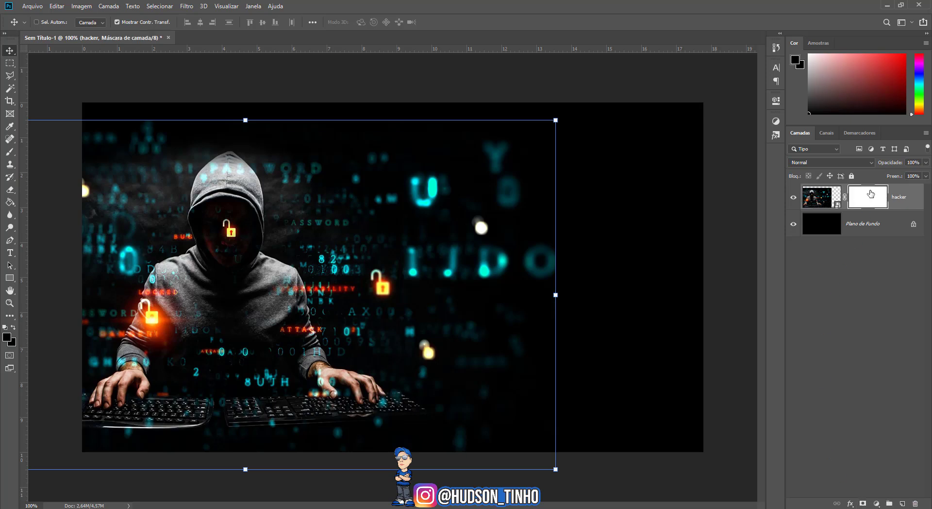
Paint black on the hacker layer's mask with a soft 172 px brush to fade the image's right edge into the background.
left_click(11, 153)
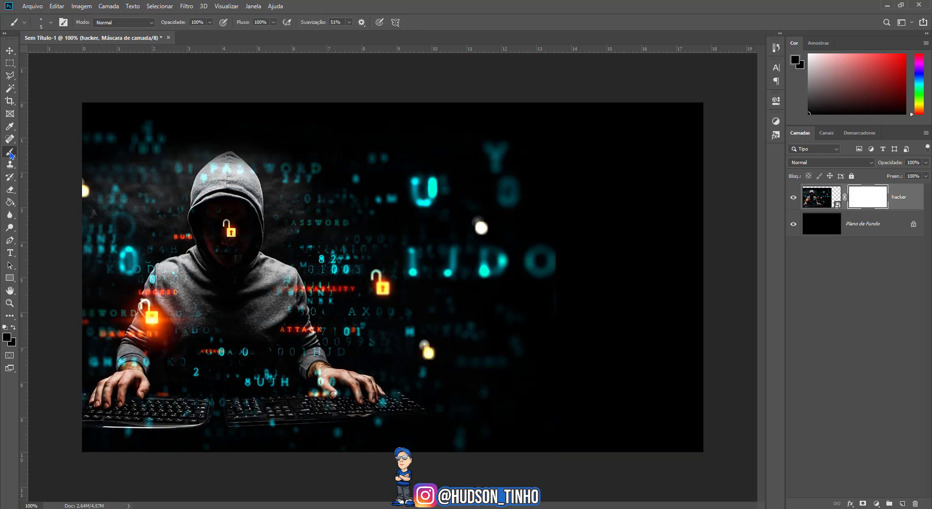
left_click(52, 23)
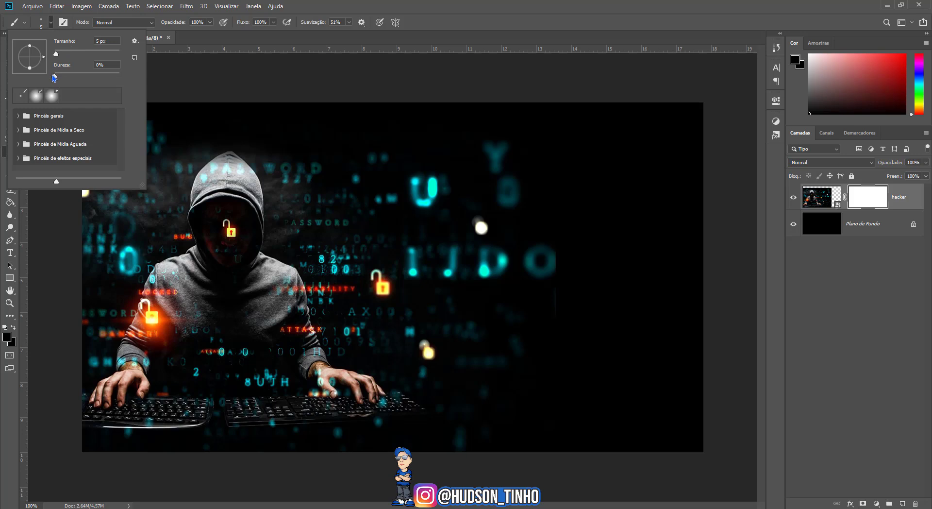
left_click_drag(56, 53, 100, 56)
left_click(530, 230)
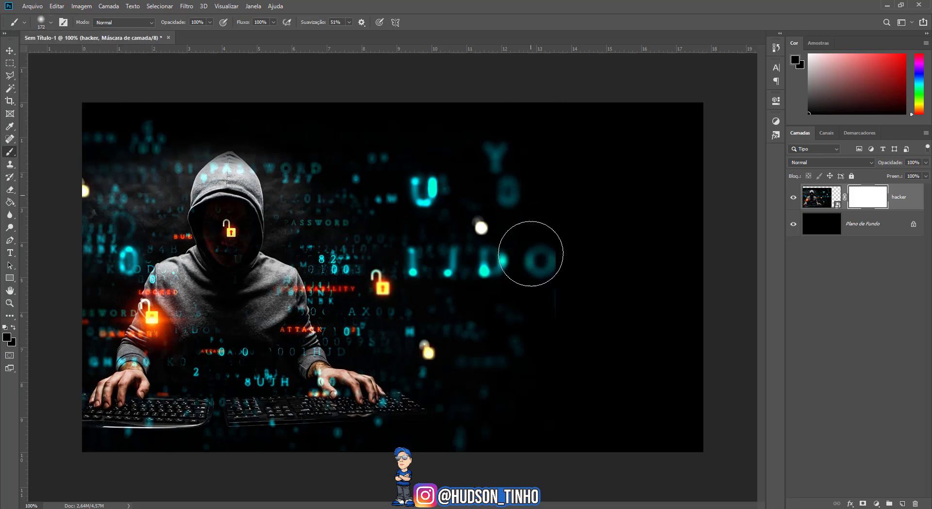
left_click_drag(530, 230, 532, 281)
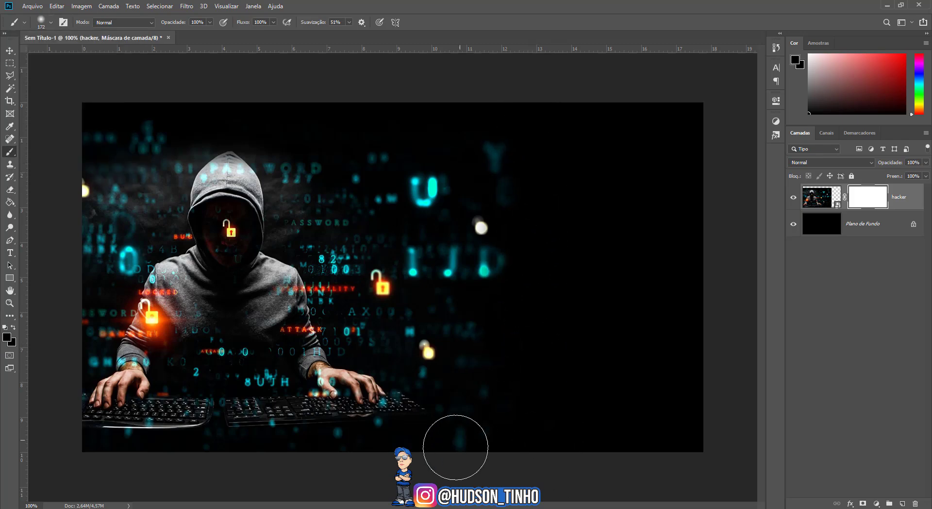
mouse_move(520, 160)
left_mouse_down()
mouse_move(465, 159)
mouse_move(490, 256)
mouse_move(464, 94)
mouse_move(489, 169)
mouse_move(470, 85)
mouse_move(504, 207)
mouse_move(490, 108)
left_mouse_up()
left_click_drag(479, 451, 475, 457)
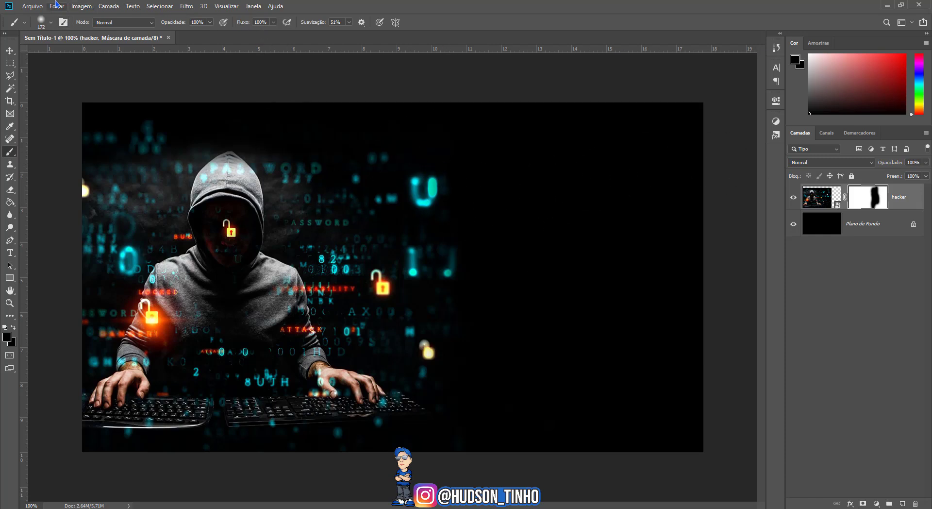
Place the purple particles JPG (640x360) as an embedded image above the hacker layer.
left_click(33, 8)
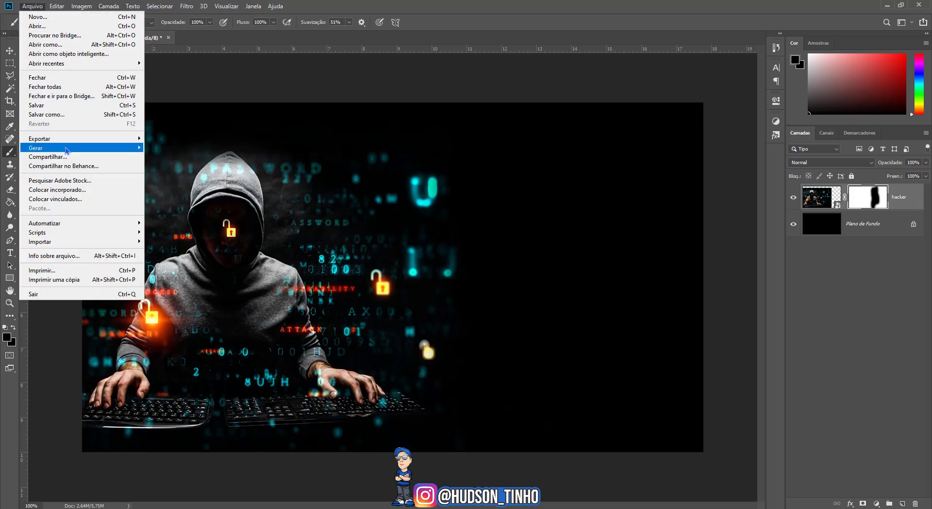
left_click(73, 193)
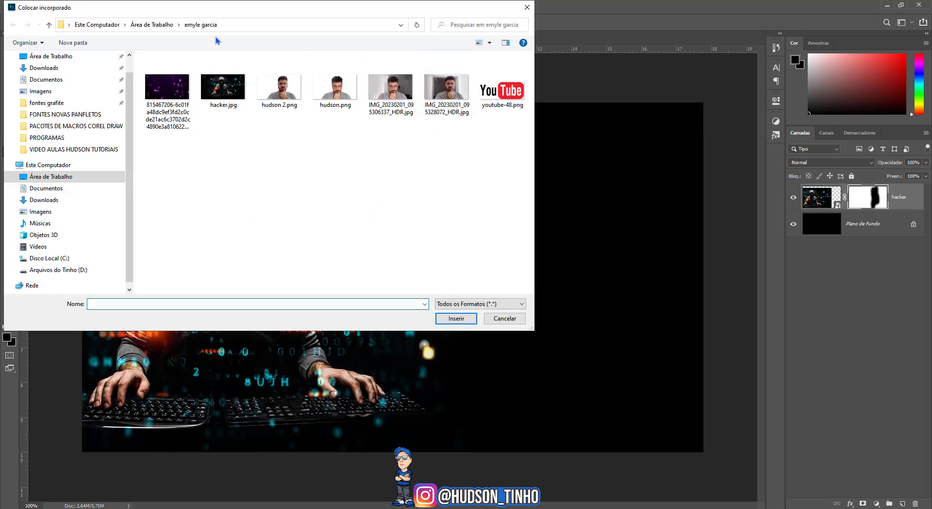
left_click(175, 85)
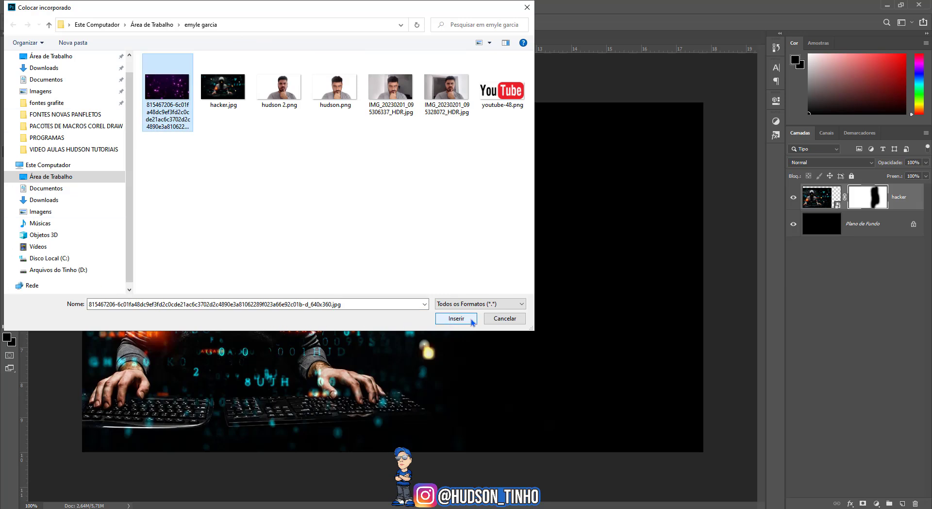
left_click(453, 319)
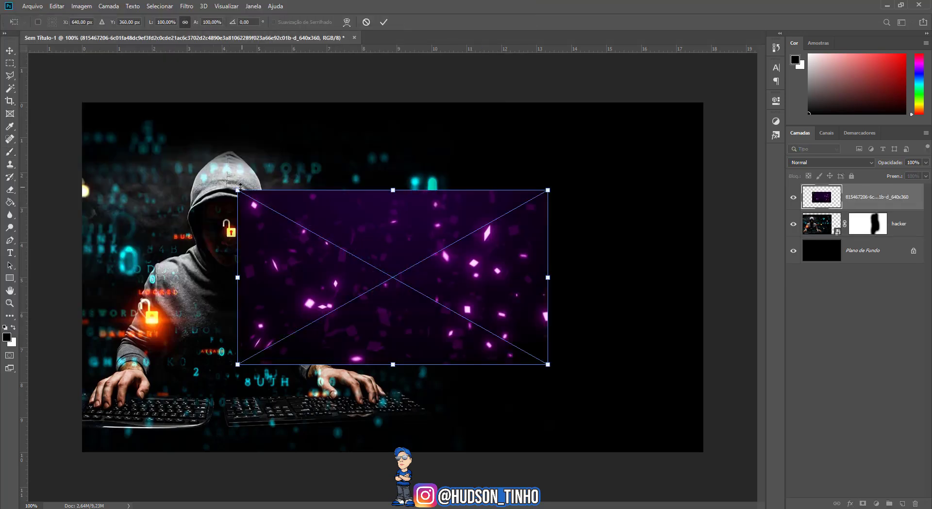
Scale the purple particles image proportionally to about 283% and position it so that it covers the whole canvas.
left_click_drag(235, 186, 83, 103)
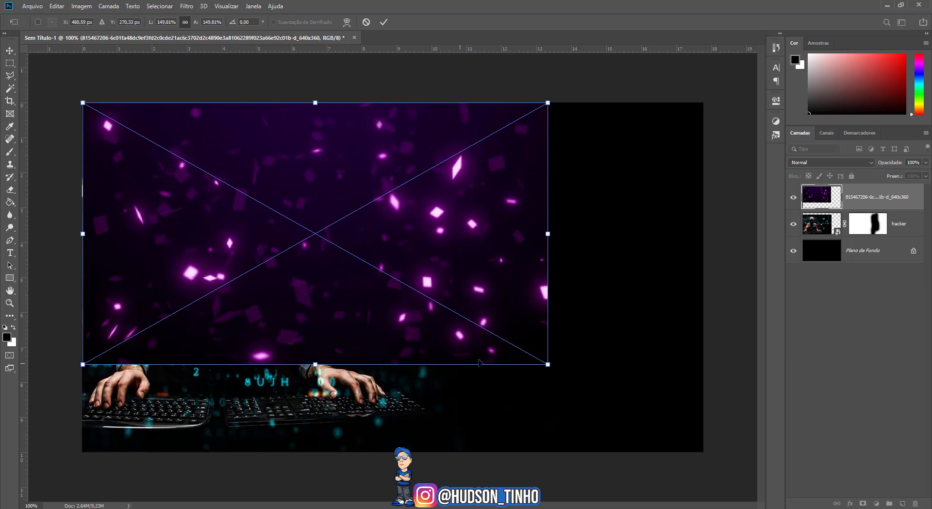
left_click_drag(552, 364, 754, 473)
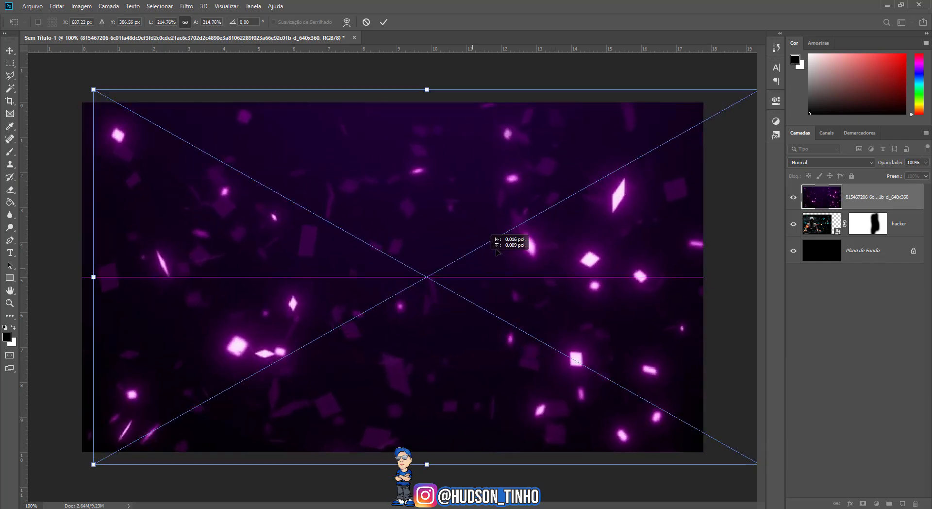
left_click_drag(146, 189, 223, 190)
scroll(275, 217, "down", 2)
left_click_drag(225, 156, 79, 74)
left_click_drag(196, 245, 232, 259)
scroll(301, 260, "up", 1)
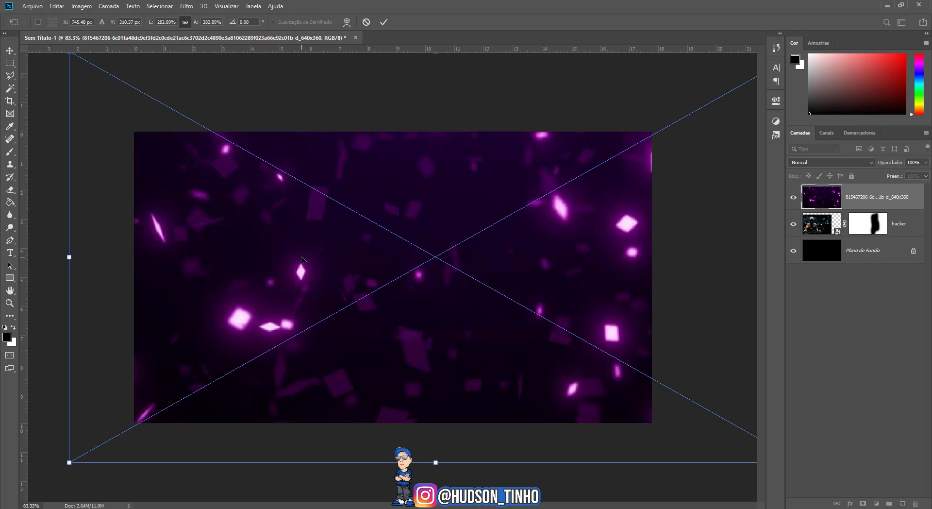
key("Return")
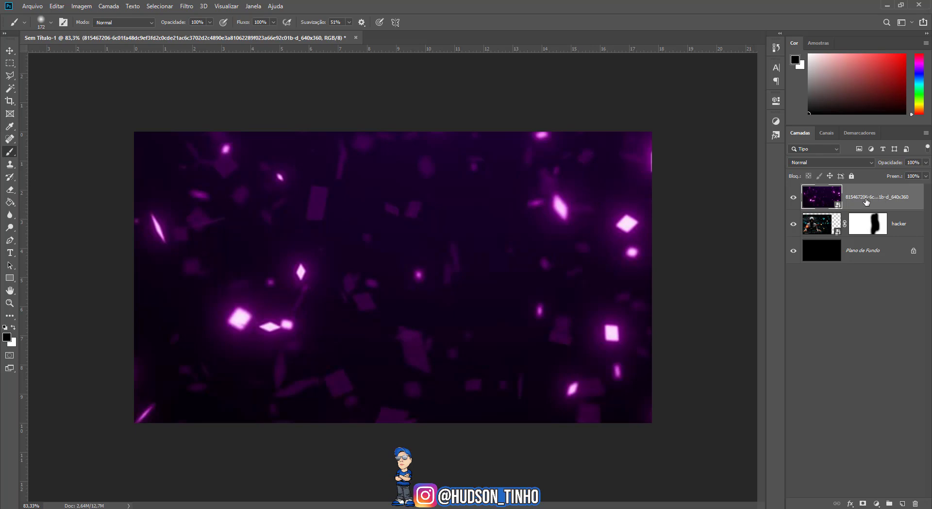
Convert the particles layer to a smart object and colorize it green using Hue/Saturation with hue 134, saturation 60 and lightness -49.
right_click(866, 201)
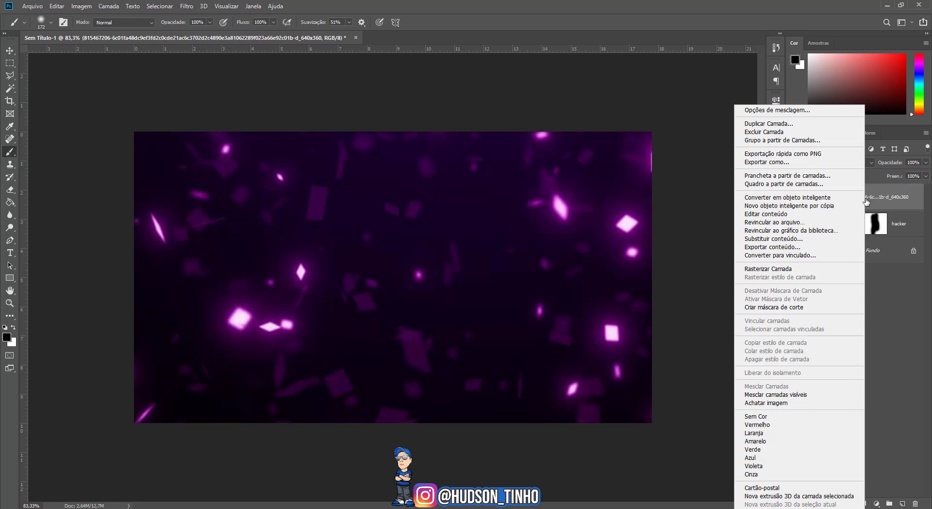
left_click(828, 198)
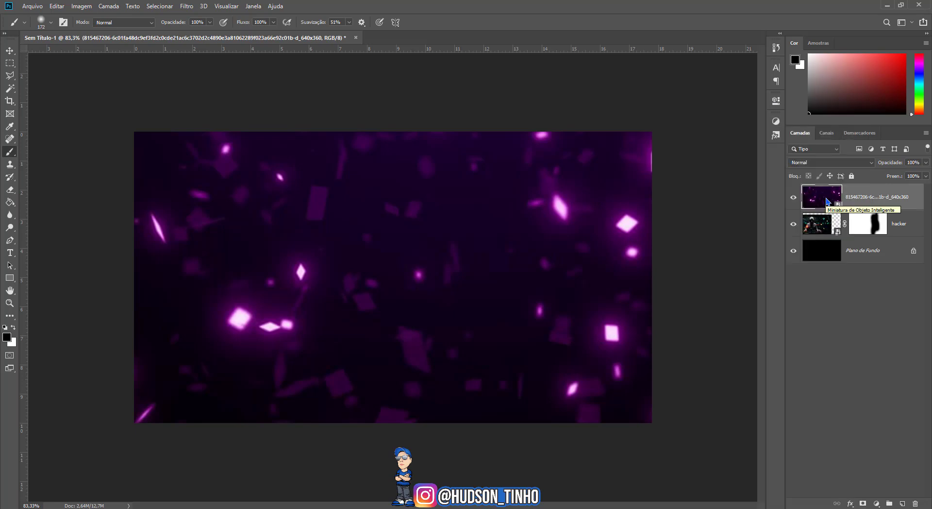
key("ctrl+u")
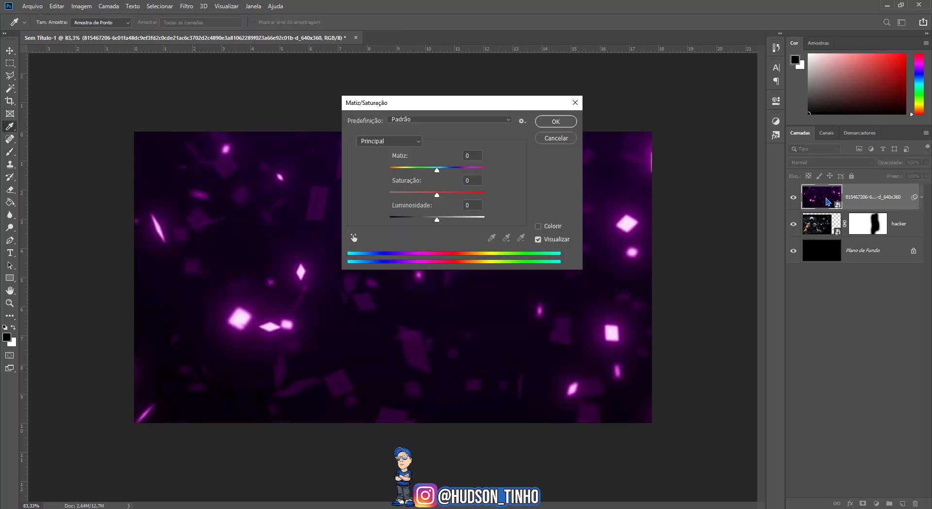
left_click(538, 226)
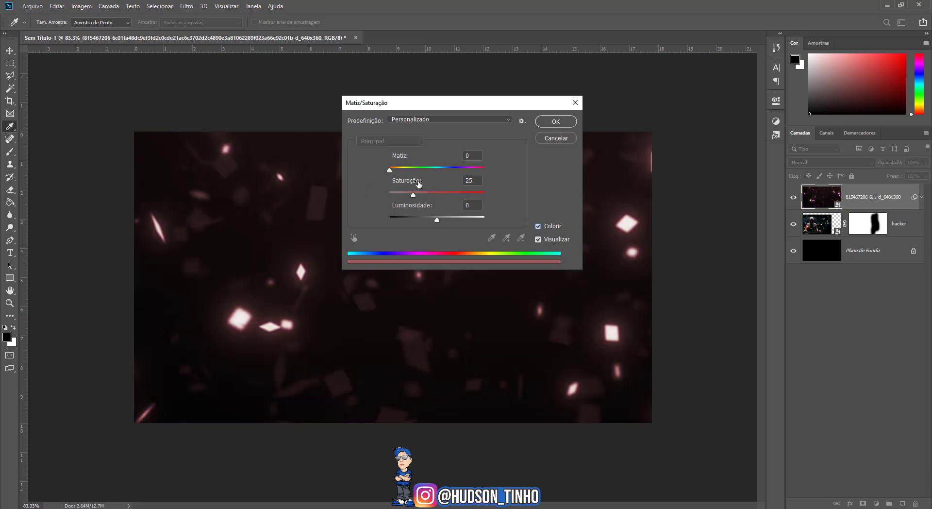
left_click_drag(390, 170, 428, 173)
left_click_drag(436, 220, 462, 222)
left_click_drag(411, 215, 449, 196)
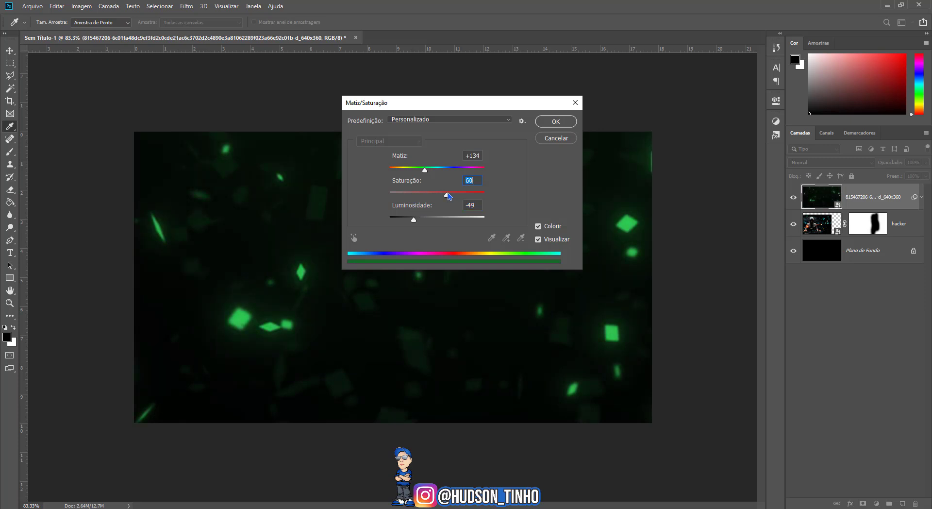
left_click(538, 123)
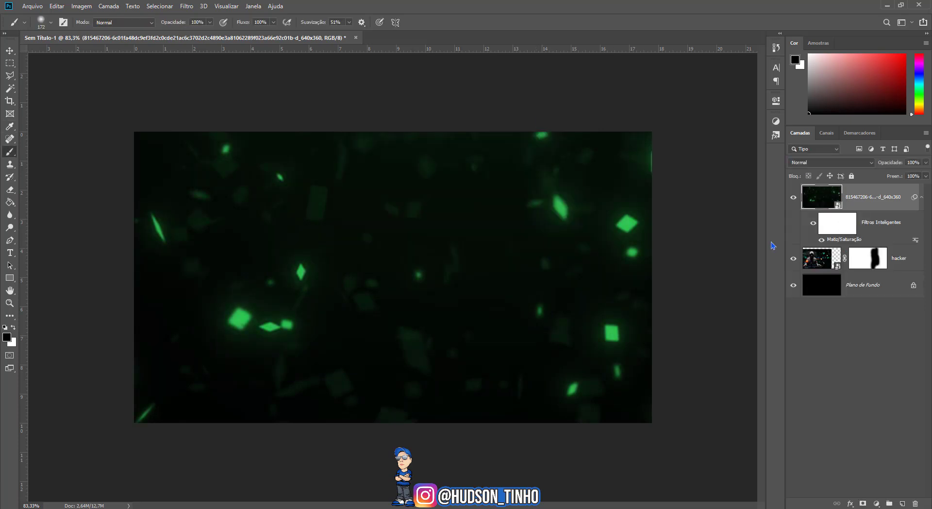
Set the particles layer's blend mode to Divisão (Screen).
left_click(824, 165)
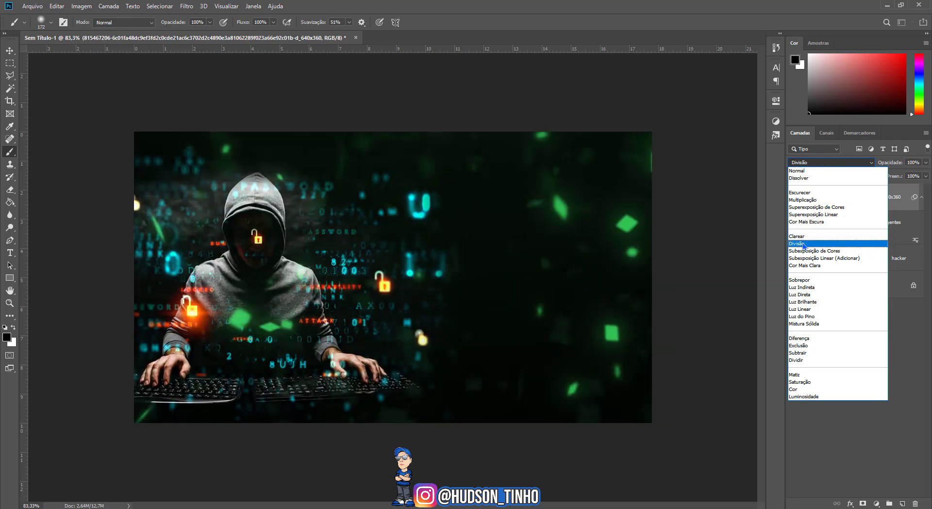
left_click(803, 244)
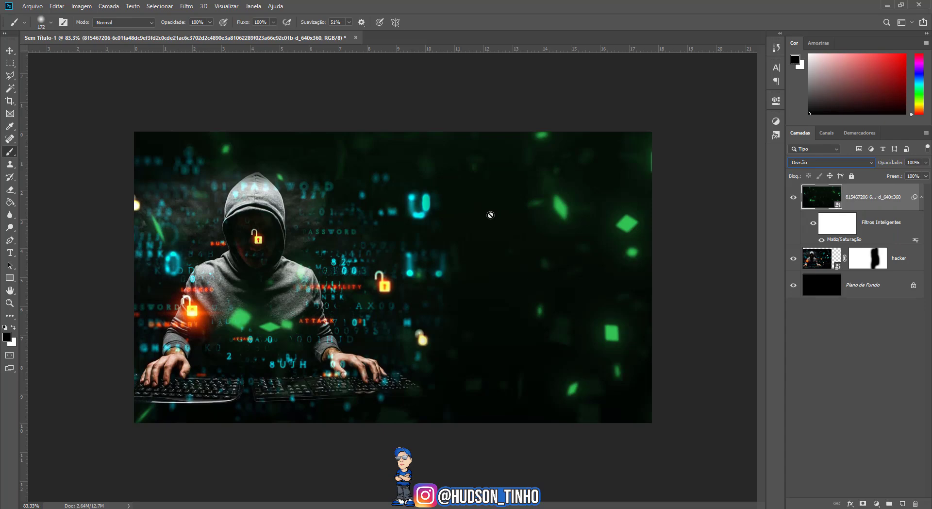
Open the photo IMG_20230201_095306337_HDR.jpg as a separate document.
left_click(30, 8)
left_click(29, 25)
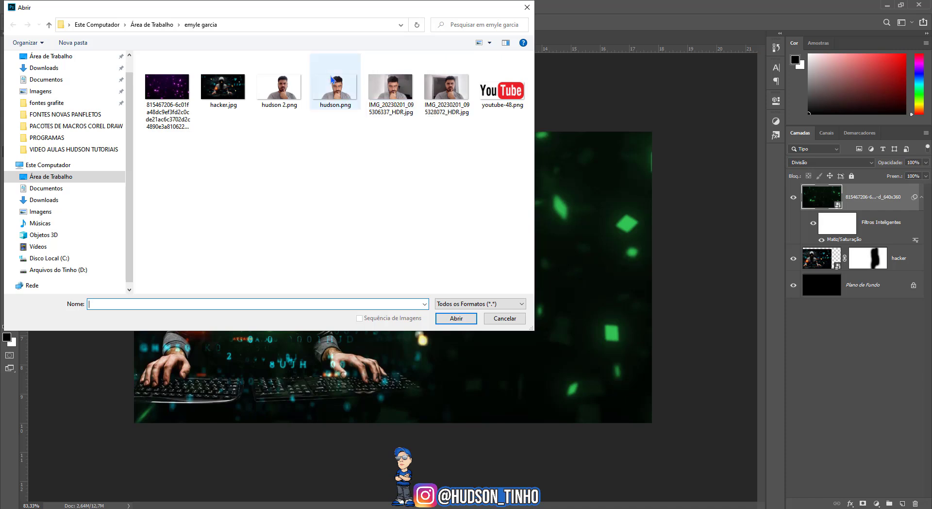
left_click(391, 96)
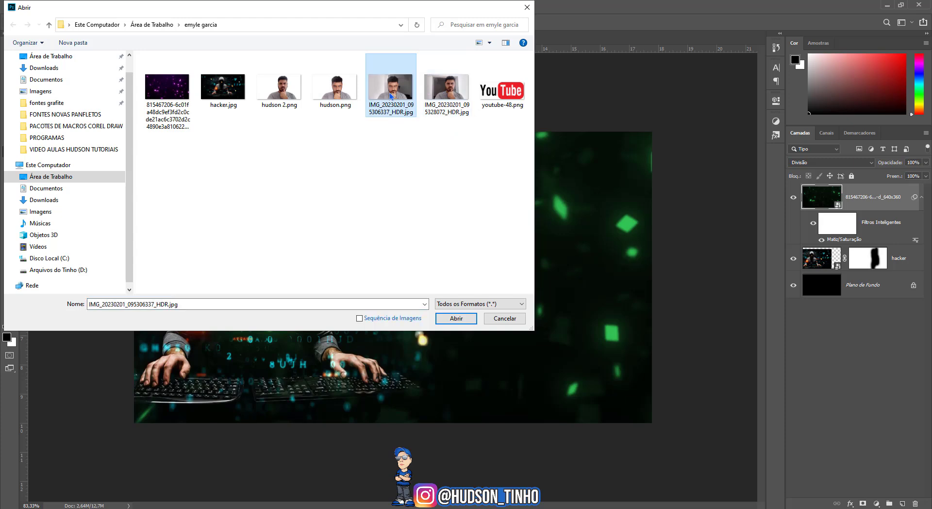
left_click(458, 319)
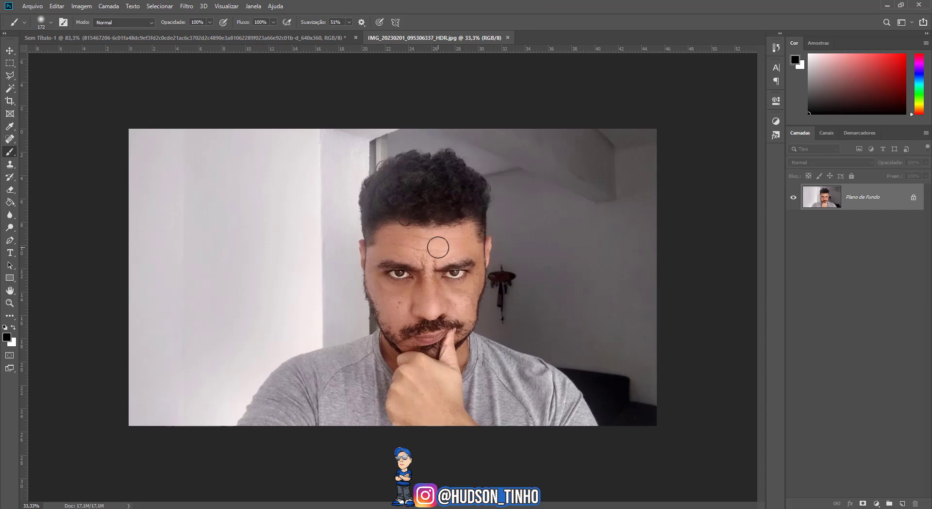
Place the matching portrait cut-out PNG as an embedded image and scale it proportionally to about 490.58% so it exactly overlays the photo.
left_click(32, 6)
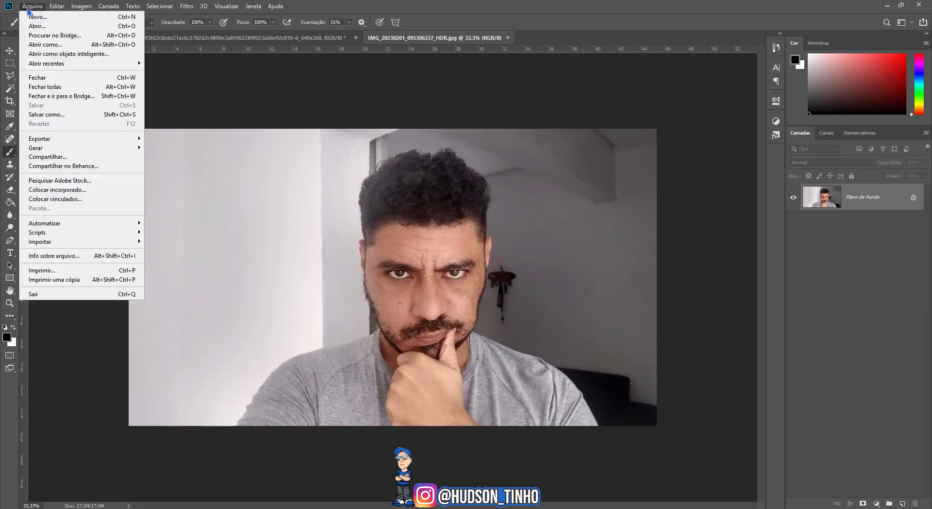
left_click(70, 190)
left_click(334, 93)
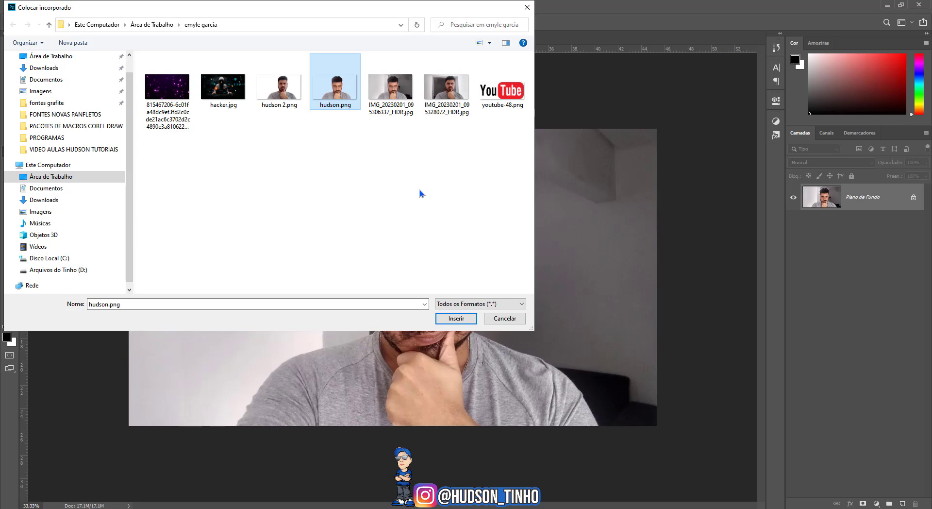
left_click(447, 319)
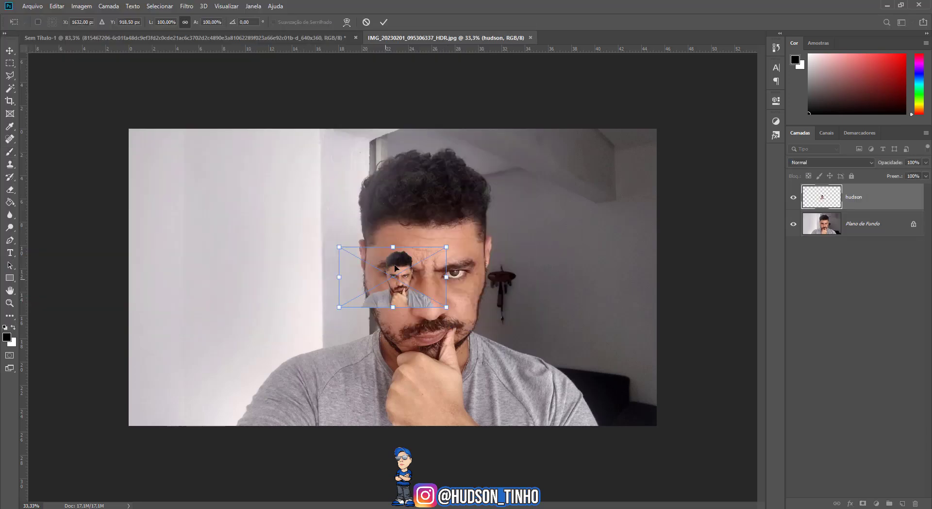
left_click_drag(359, 290, 190, 152)
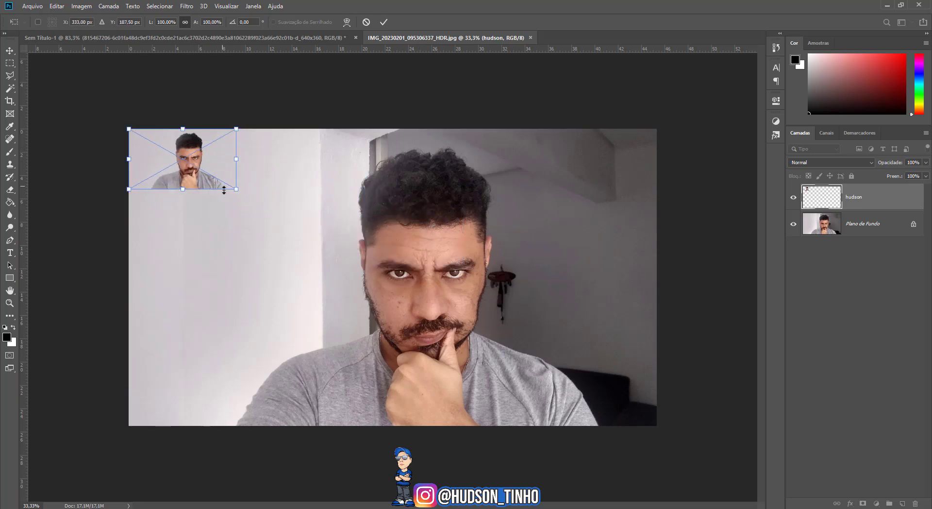
left_click_drag(237, 192, 645, 449)
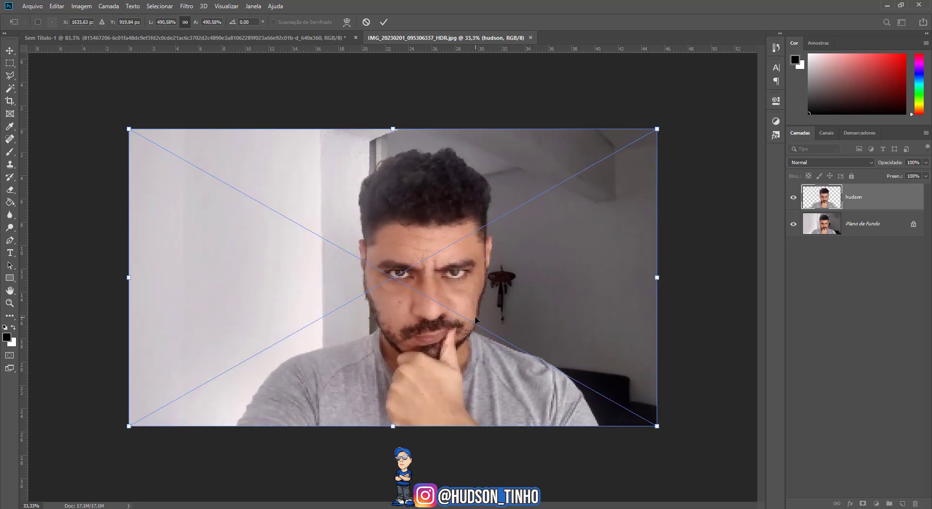
key("b")
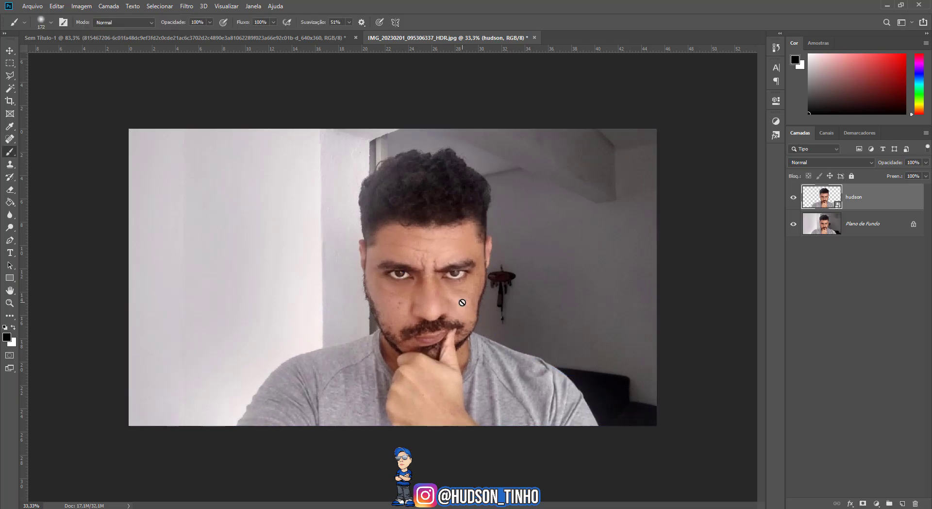
Mask the unlocked background photo with a selection loaded from the cut-out layer's outline, and delete the cut-out layer.
left_click(822, 198, "ctrl")
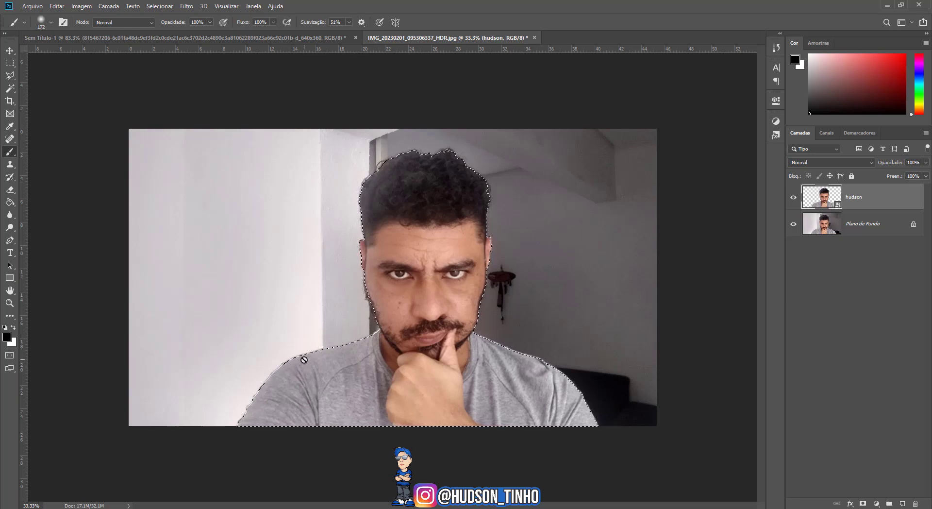
left_click(824, 226)
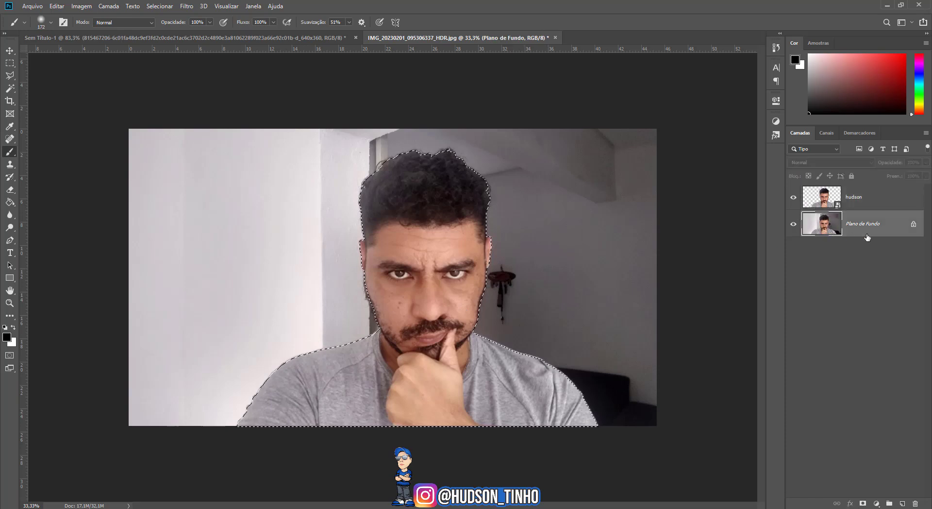
left_click(913, 226)
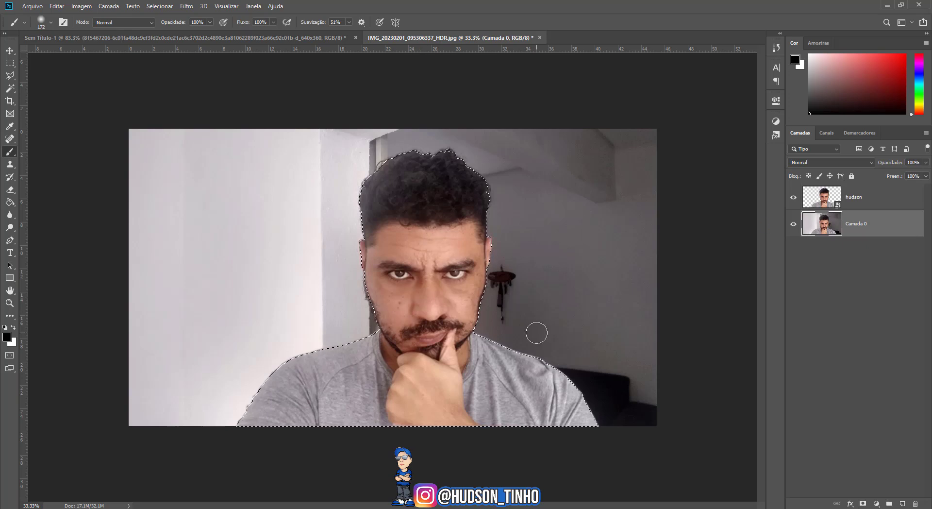
left_click(863, 504)
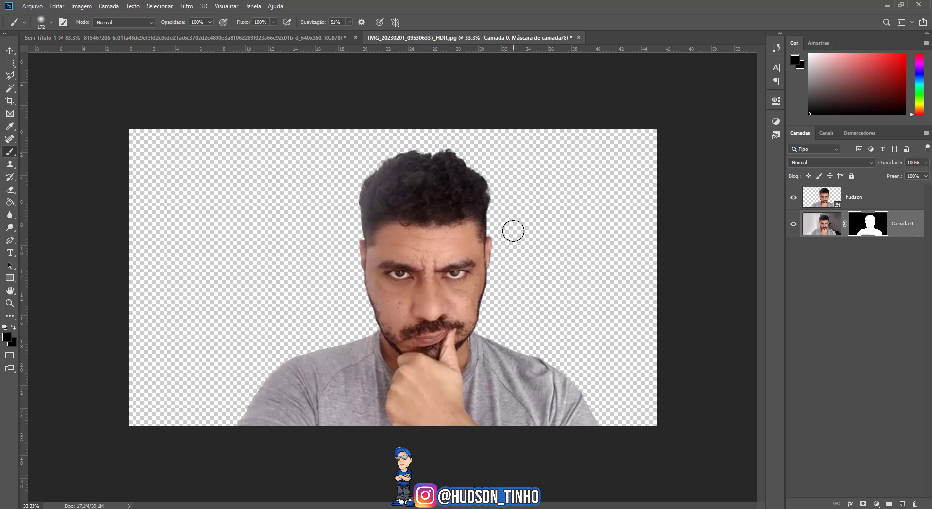
left_click(863, 203)
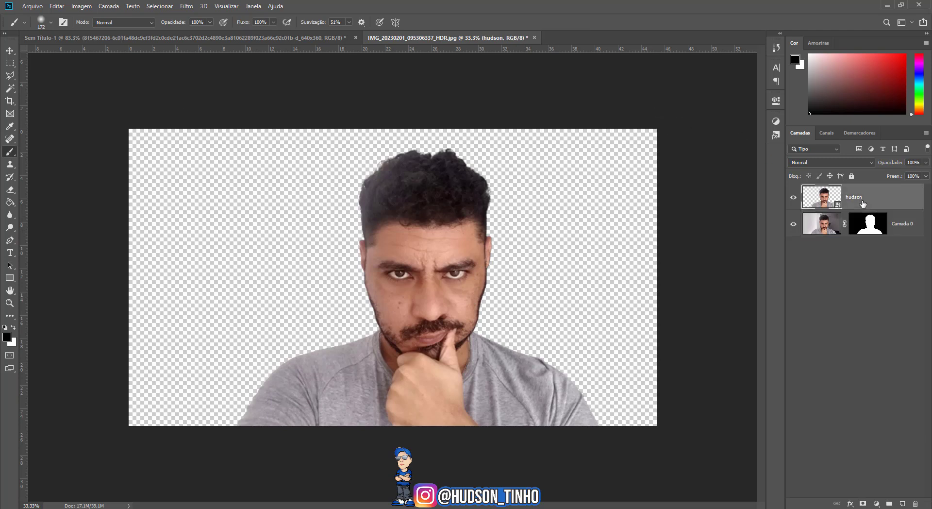
key("Delete")
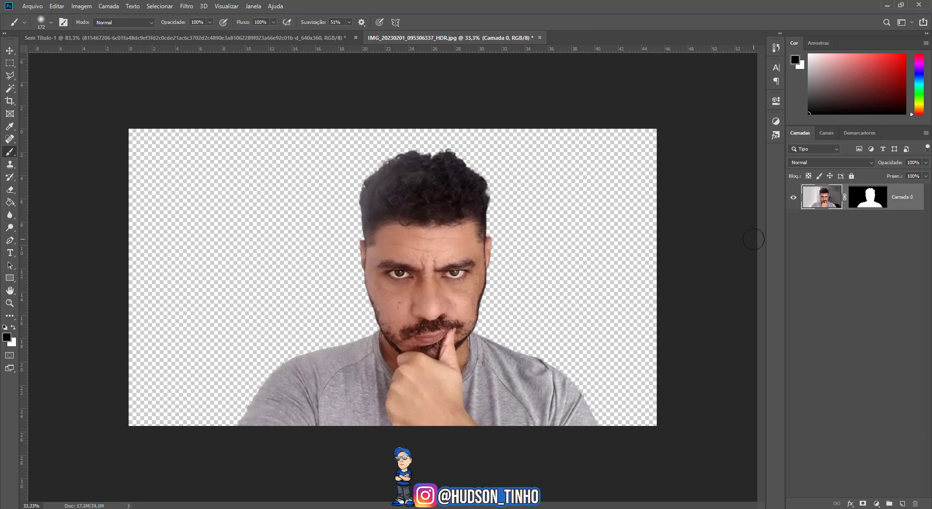
Crop the portrait's canvas closer to the man by trimming empty space from both sides and slightly from above his head.
left_click(10, 100)
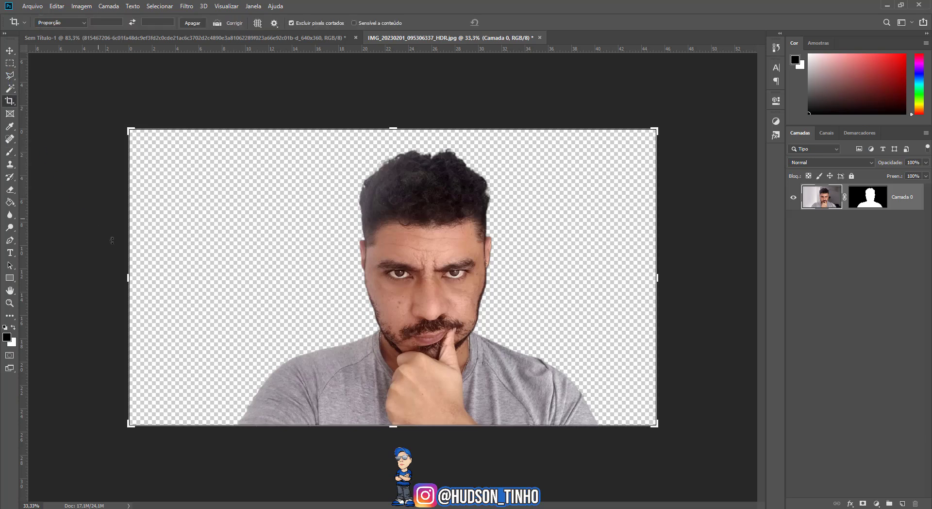
left_click_drag(129, 279, 178, 279)
left_click_drag(608, 277, 584, 277)
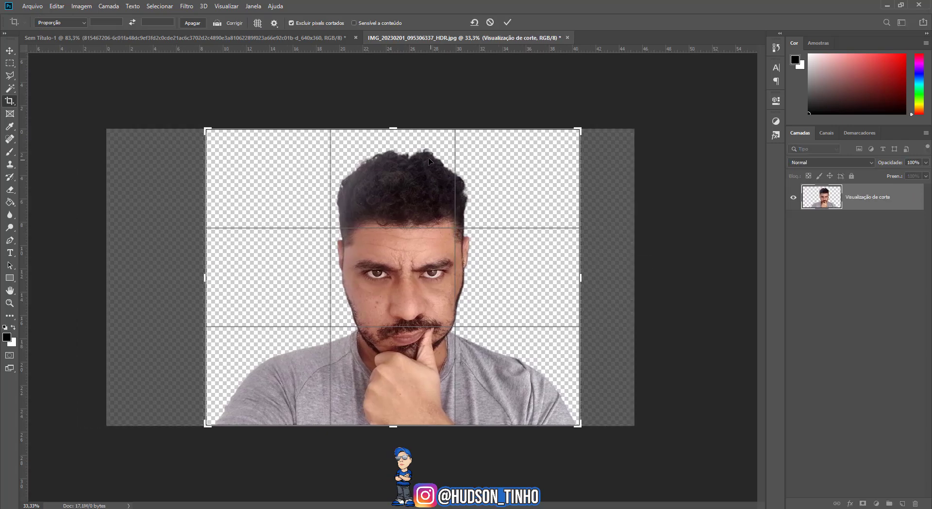
left_click_drag(394, 130, 396, 136)
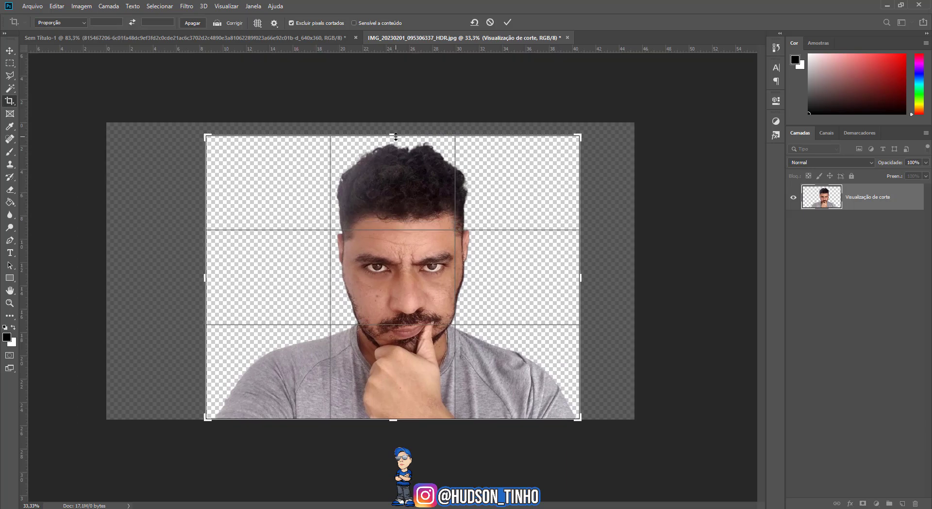
key("Return")
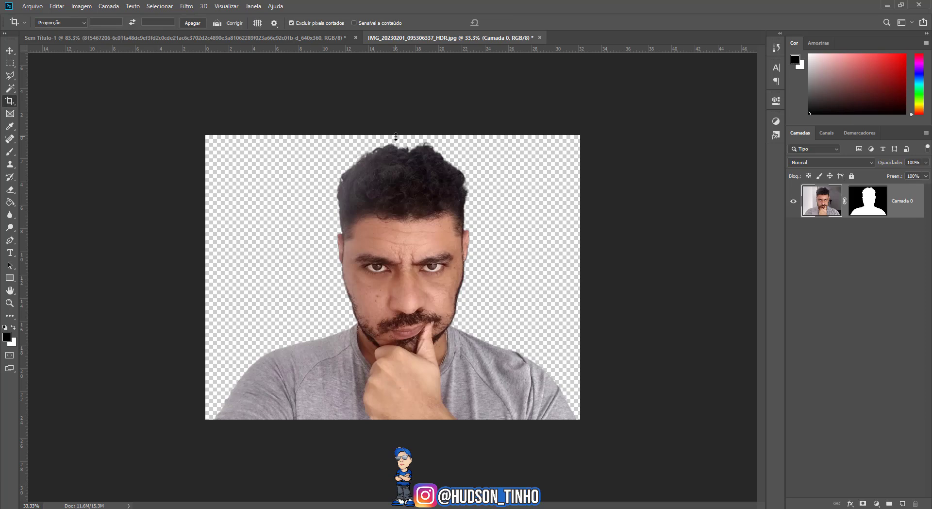
Copy the masked portrait layer into the Sem Título-1 composition with the Move tool, above the particles layer.
left_click(11, 53)
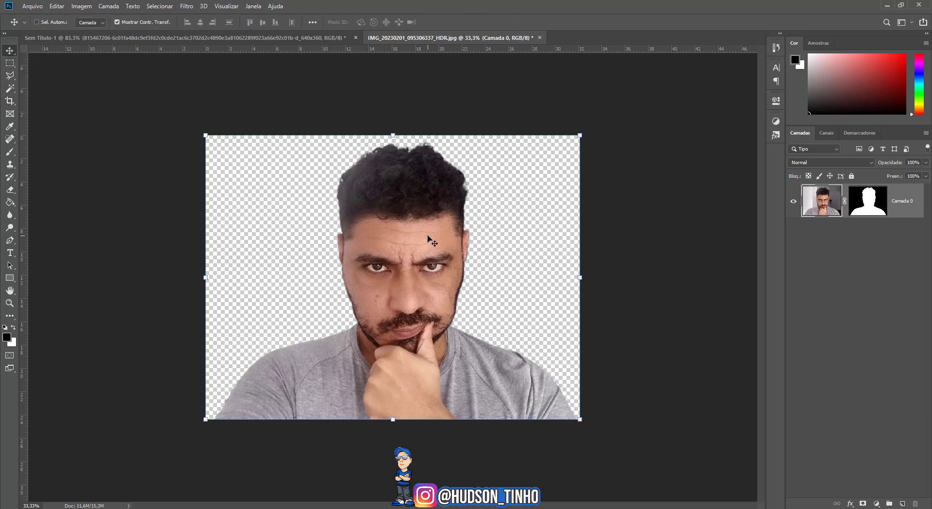
left_click_drag(390, 191, 204, 78)
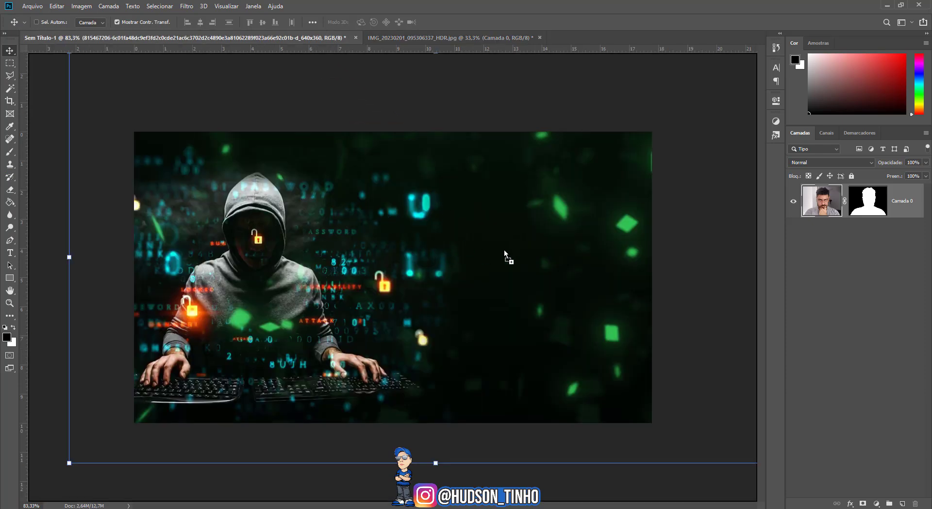
left_click_drag(503, 249, 504, 249)
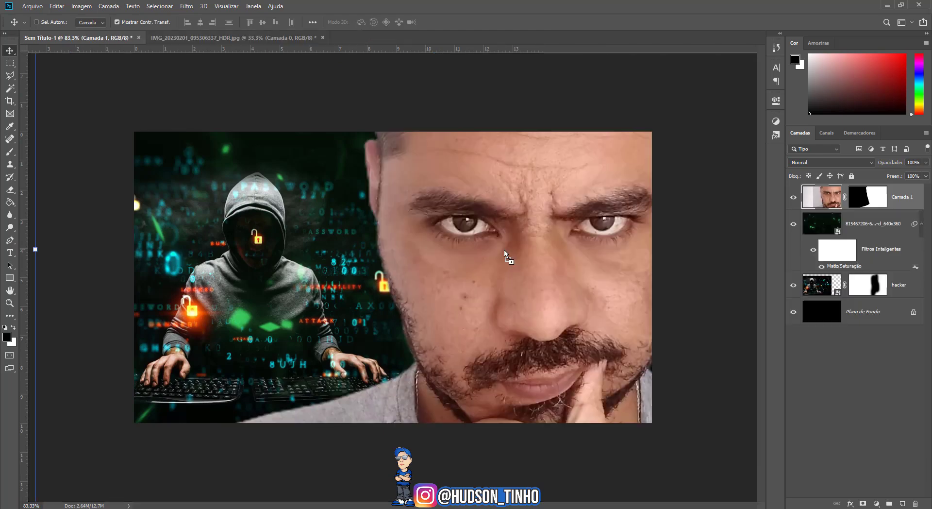
Scale the portrait layer proportionally to about 49.67% and position it on the right half of the canvas, slightly overlapping the hacker's keyboard.
key("ctrl+minus")
scroll(445, 224, "down", 4)
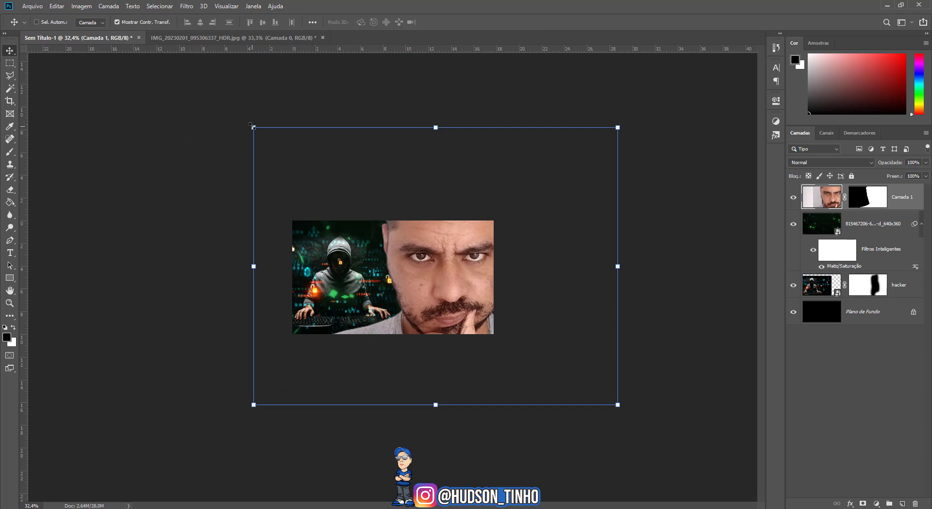
left_click_drag(252, 126, 422, 240)
left_click_drag(477, 286, 417, 249)
left_click_drag(550, 367, 539, 361)
key("ctrl+plus")
left_click_drag(430, 294, 434, 301)
left_click_drag(343, 390, 359, 378)
left_click_drag(500, 267, 492, 265)
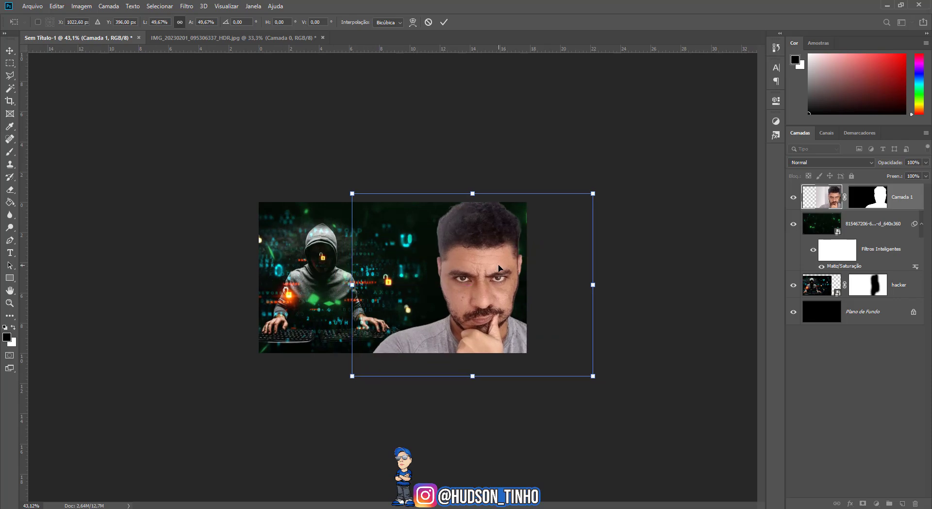
key("Return")
scroll(657, 356, "up", 3)
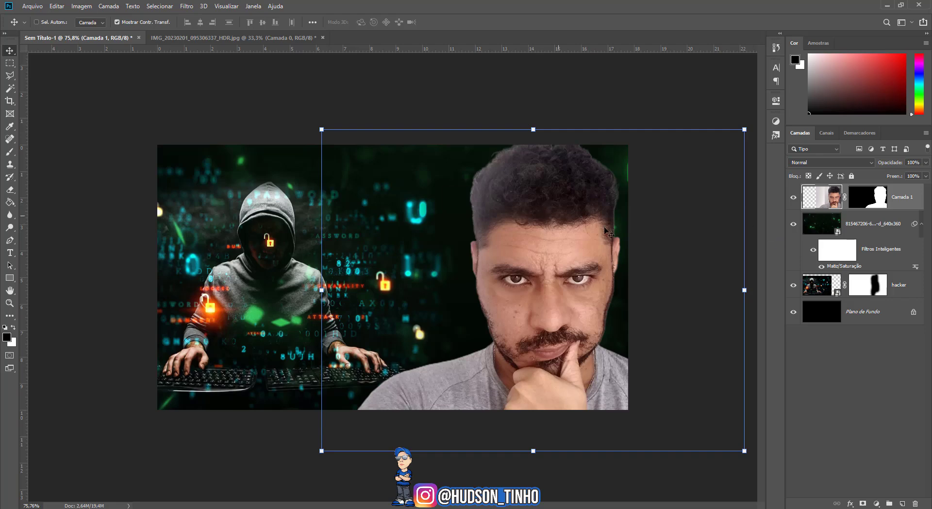
Move the portrait layer beneath the green particles layer and rename the particles layer "textura verde".
left_click_drag(912, 201, 849, 264)
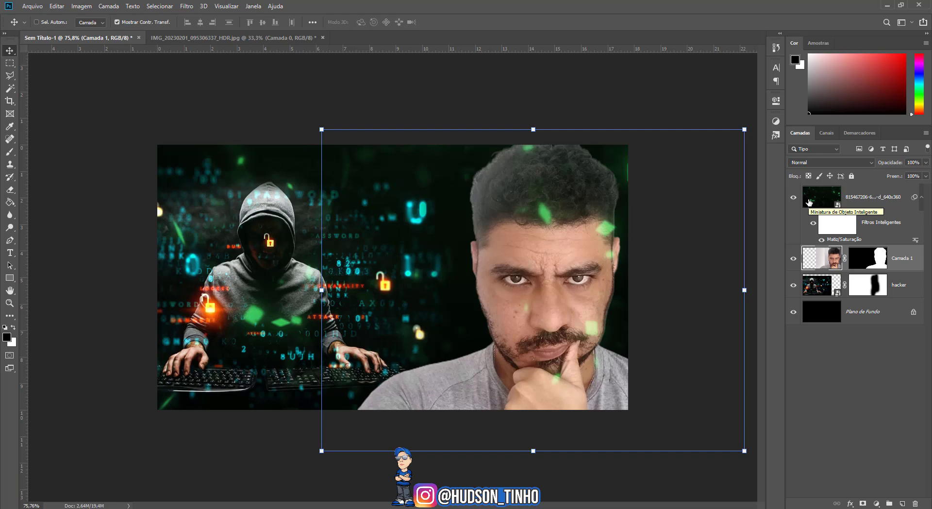
double_click(858, 198)
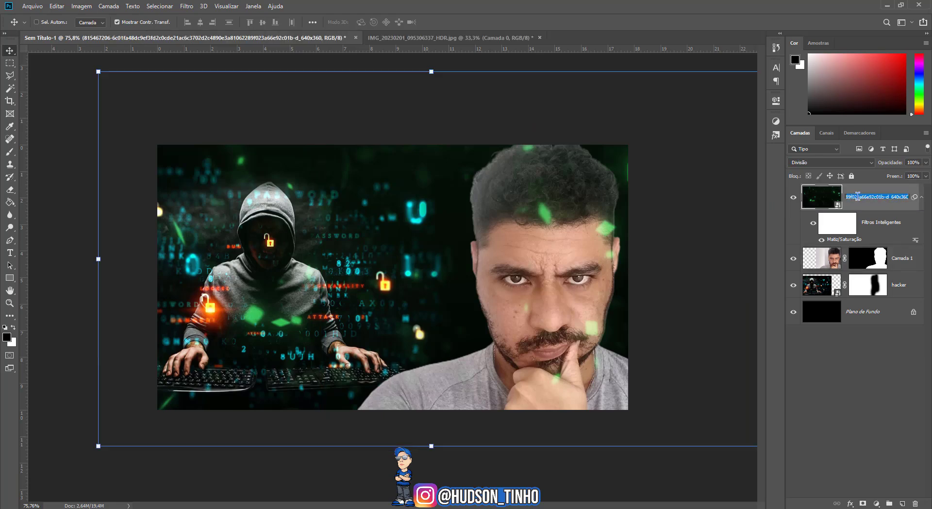
type("textura verde")
Rename the portrait layer "eu".
left_click(901, 259)
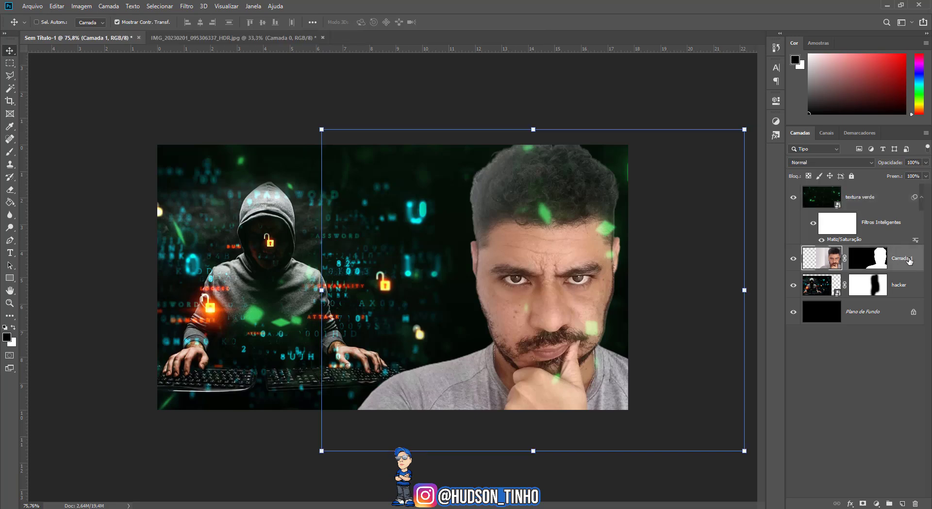
double_click(904, 259)
type("eu")
left_click(901, 286)
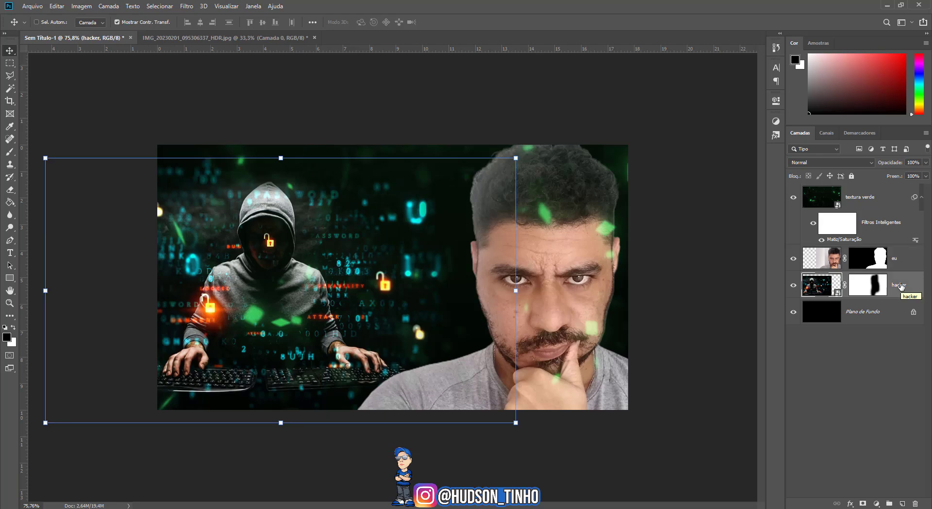
Place youtube-48.png as an embedded image directly above the eu layer.
left_click(9, 63)
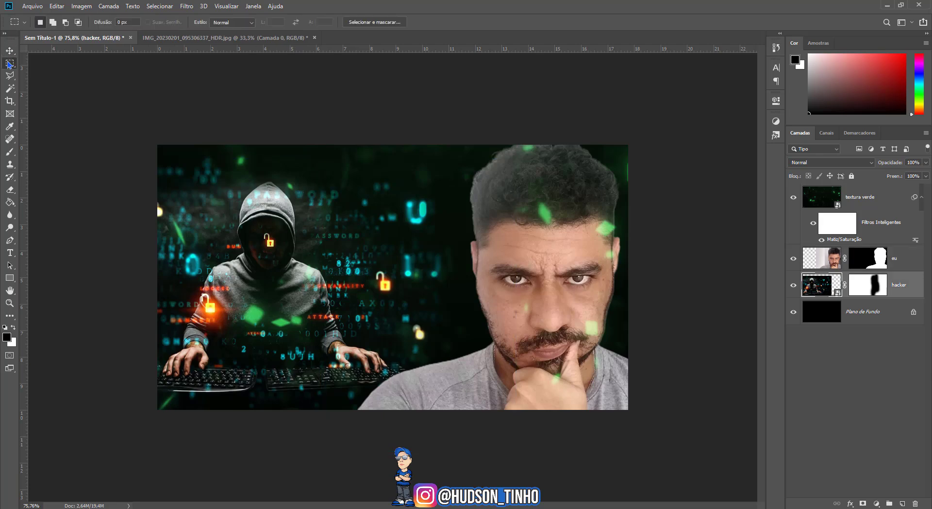
left_click(905, 256)
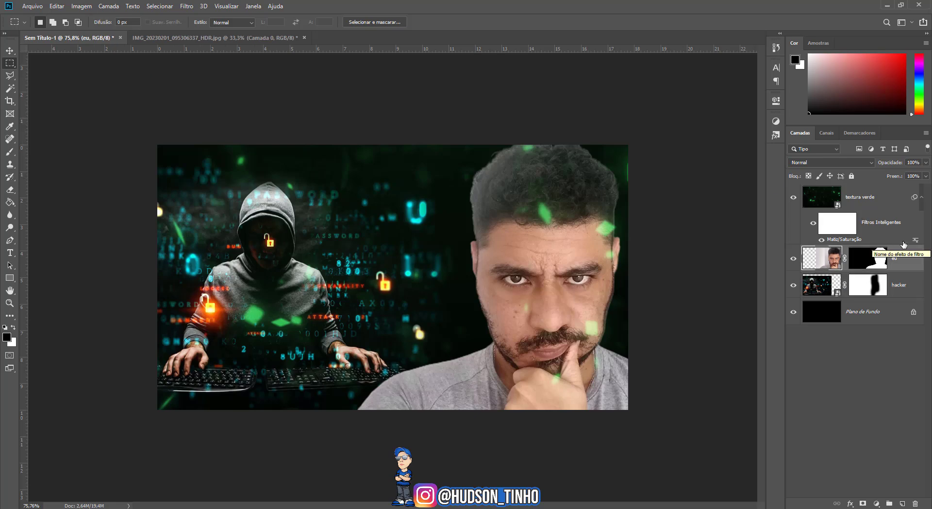
left_click(33, 6)
left_click(54, 191)
left_click(489, 89)
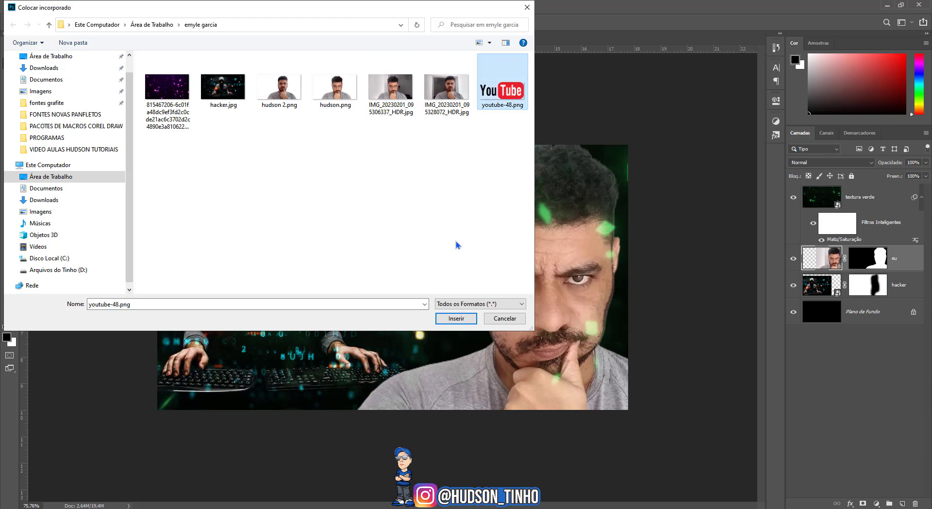
left_click(457, 319)
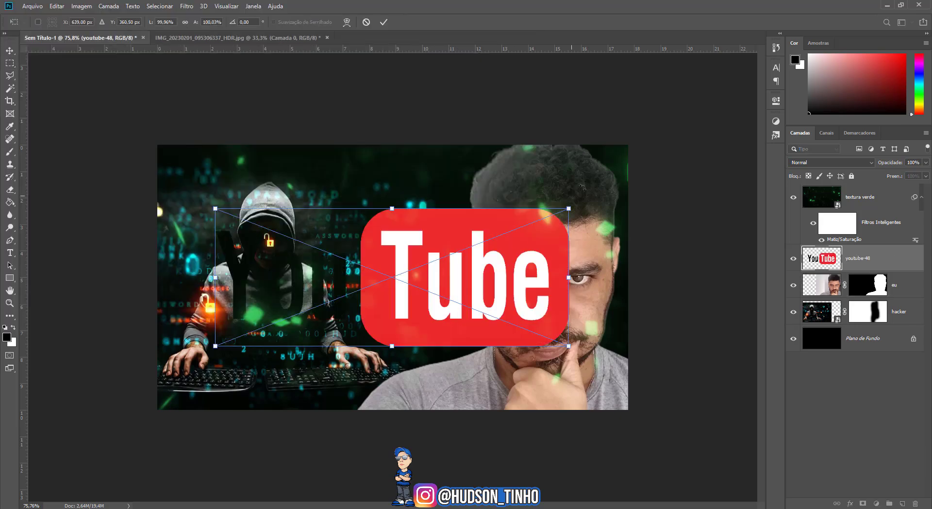
Scale the YouTube logo to about 45% and position it low on the canvas, between the hacker's keyboard and the man's hand.
left_click_drag(571, 204, 411, 267)
left_click_drag(380, 302, 360, 358)
left_click_drag(392, 317, 489, 384)
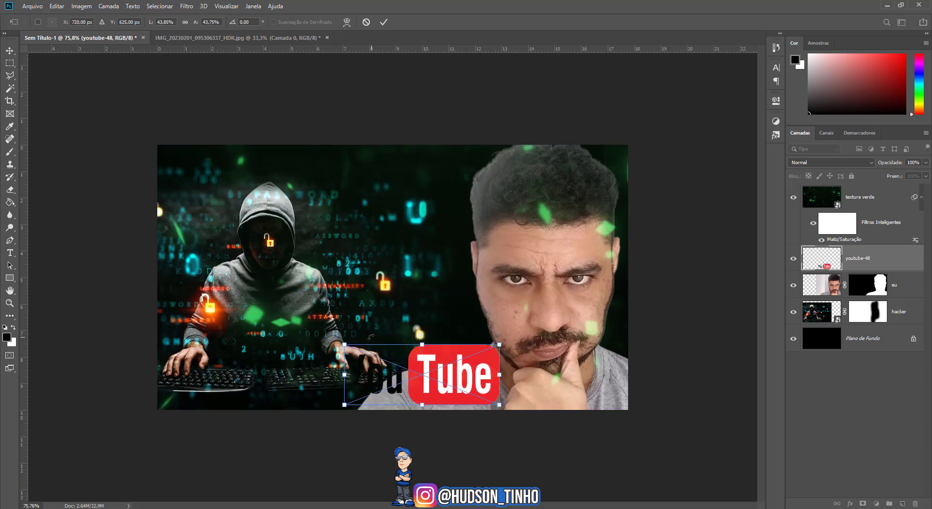
left_click_drag(340, 341, 335, 336)
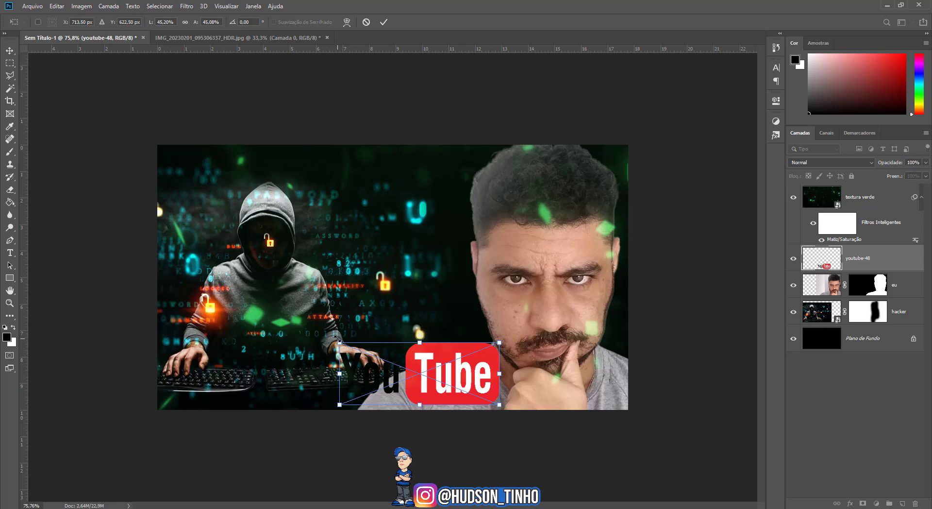
key("Return")
Duplicate the youtube-48 layer and rasterize the copy.
key("m")
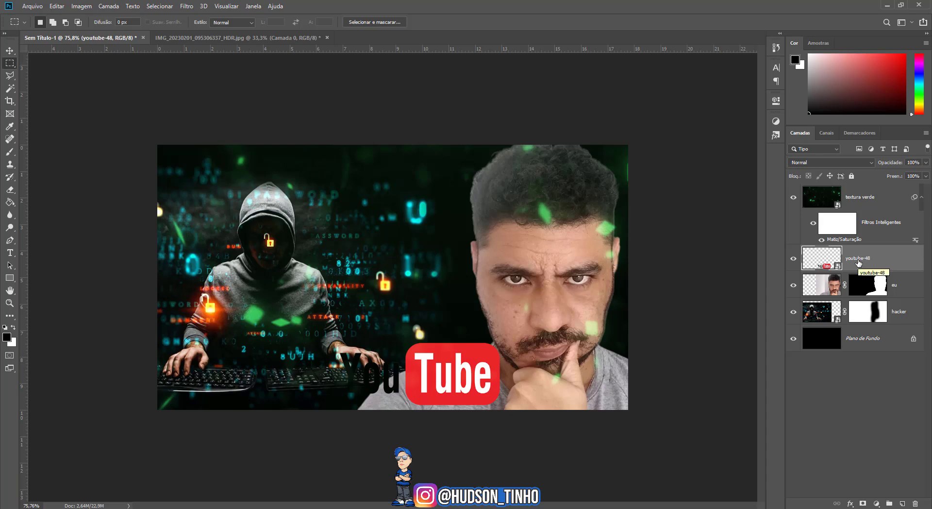
left_click(10, 50)
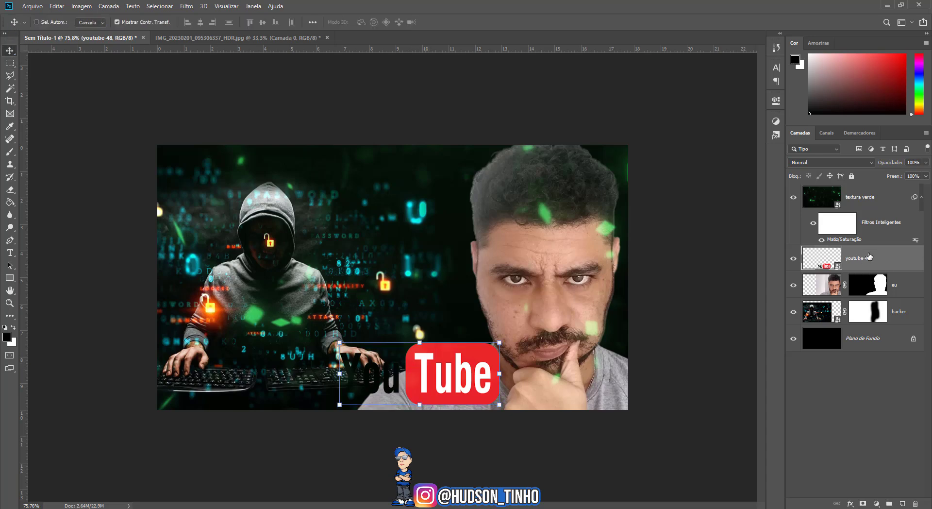
key("ctrl+j")
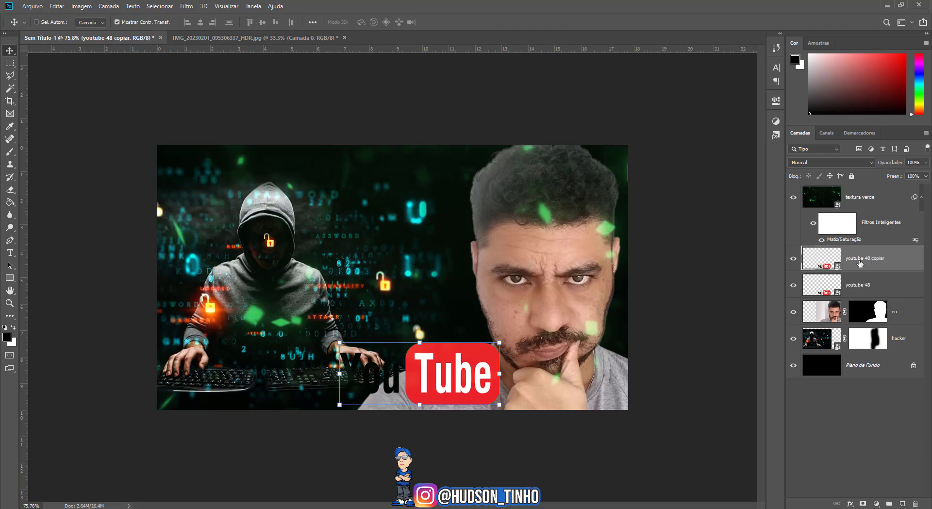
left_click(10, 101)
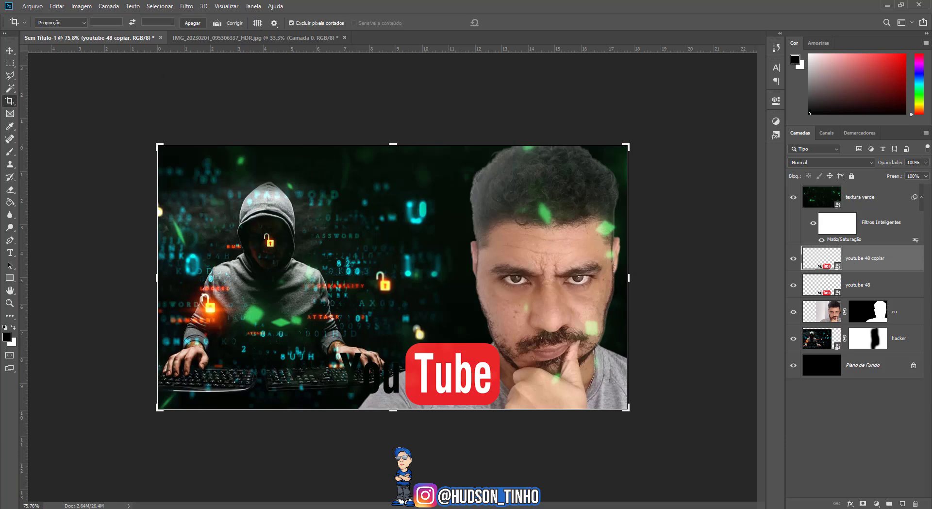
left_click(11, 64)
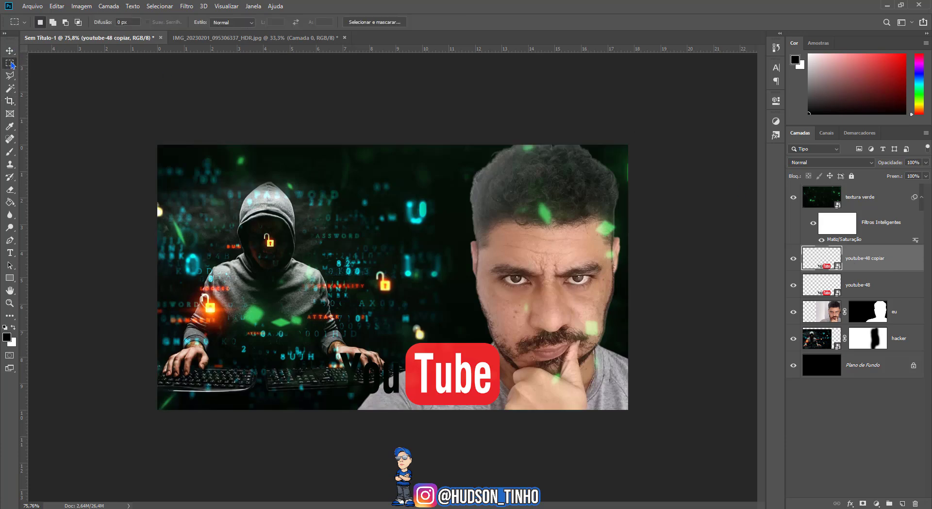
right_click(869, 262)
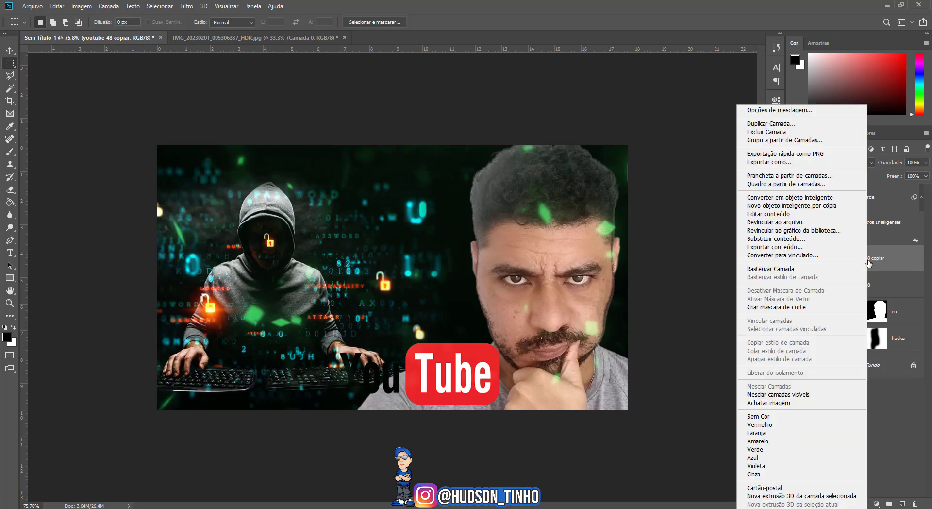
left_click(782, 269)
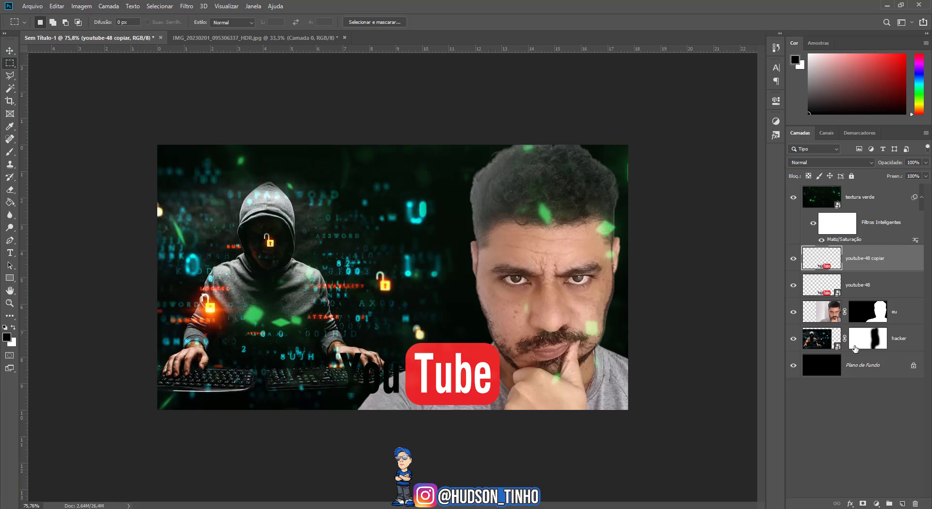
Add a layer mask to the rasterized logo copy, start brushing out its red edge, and hide the original youtube-48 layer.
left_click(863, 503)
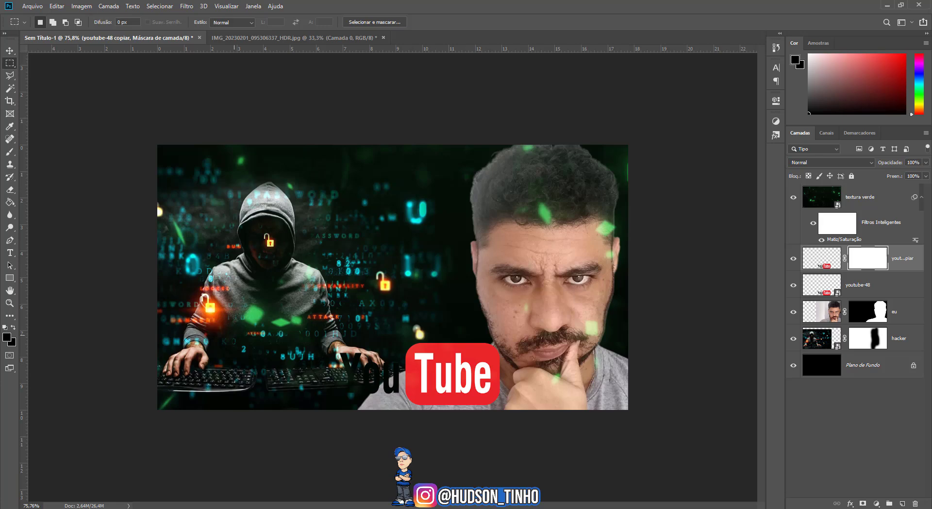
left_click(10, 151)
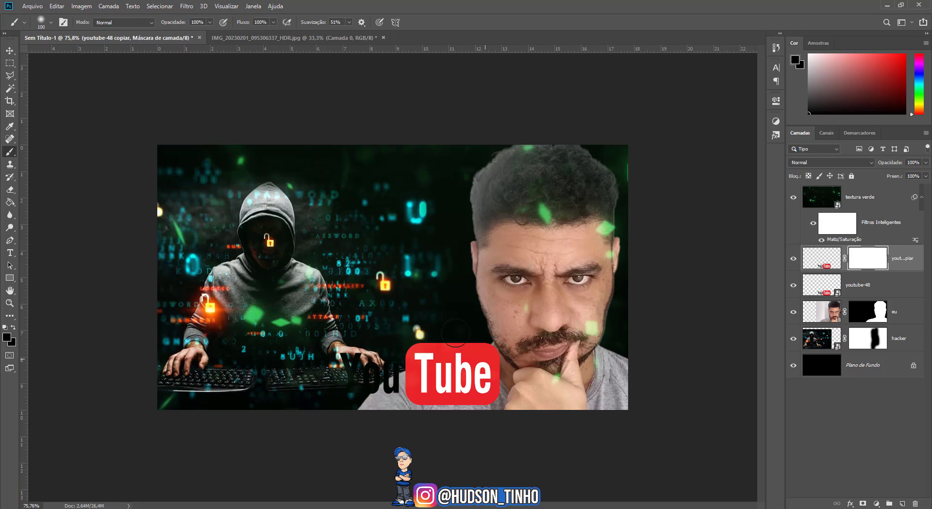
left_click(494, 362)
left_click(793, 285)
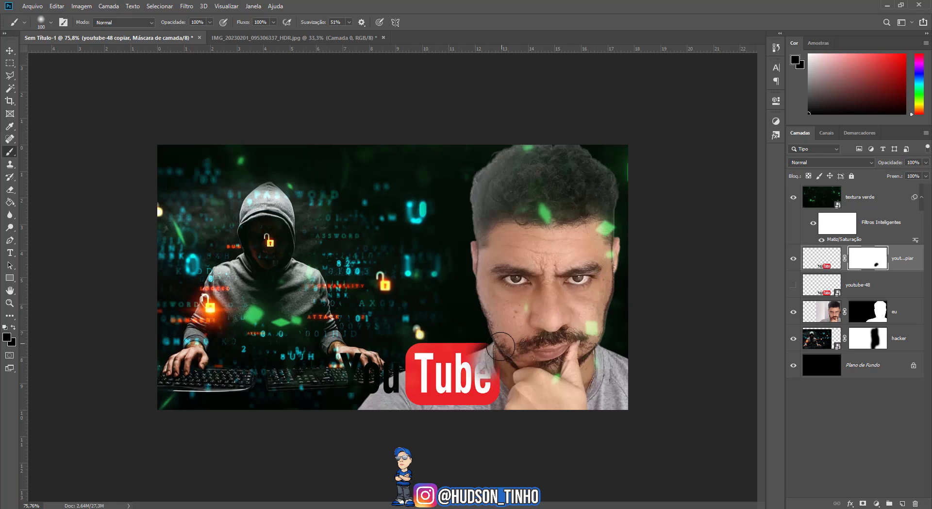
Paint out the red Tube block on the copy's mask in black, using a size 70 brush with smoothing at 0%.
mouse_move(486, 392)
left_mouse_down()
mouse_move(489, 373)
mouse_move(491, 397)
left_mouse_up()
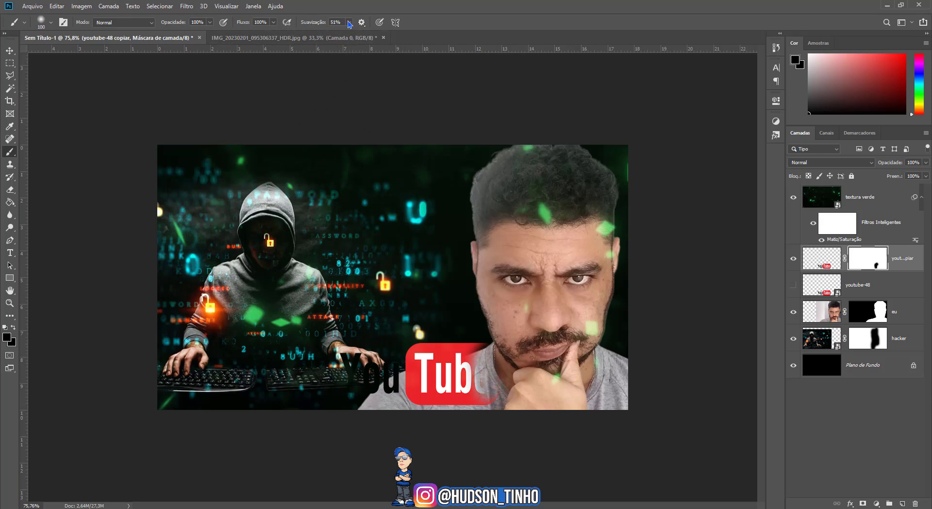
left_click(348, 24)
left_click_drag(349, 35, 329, 38)
left_click(534, 21)
left_click(349, 24)
left_click_drag(349, 38, 335, 38)
left_click(470, 16)
mouse_move(490, 357)
left_mouse_down()
mouse_move(494, 394)
mouse_move(480, 429)
mouse_move(471, 344)
mouse_move(468, 398)
mouse_move(449, 352)
mouse_move(449, 404)
mouse_move(445, 348)
mouse_move(435, 386)
mouse_move(425, 371)
mouse_move(421, 395)
mouse_move(415, 348)
mouse_move(415, 402)
left_mouse_up()
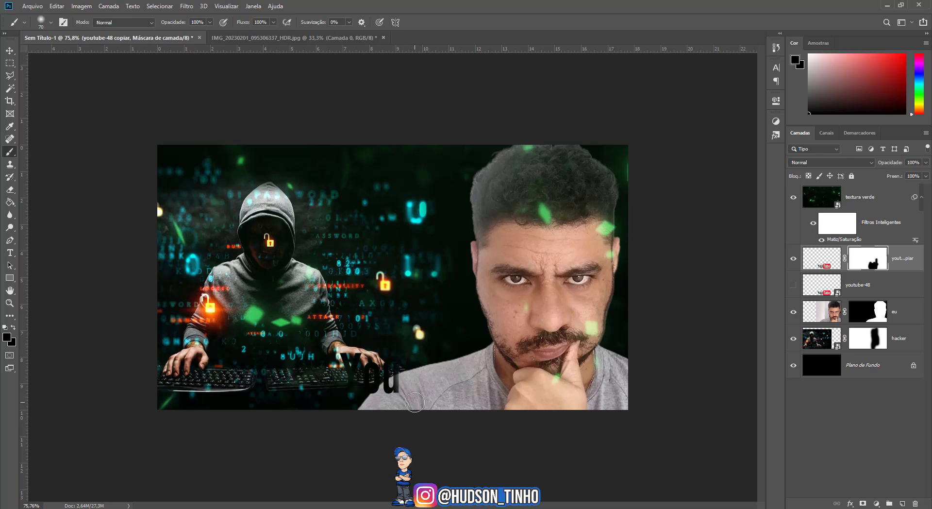
Try to paint the word You white with the brush, using ffffff as the foreground colour.
left_click(6, 337)
type("ffffff")
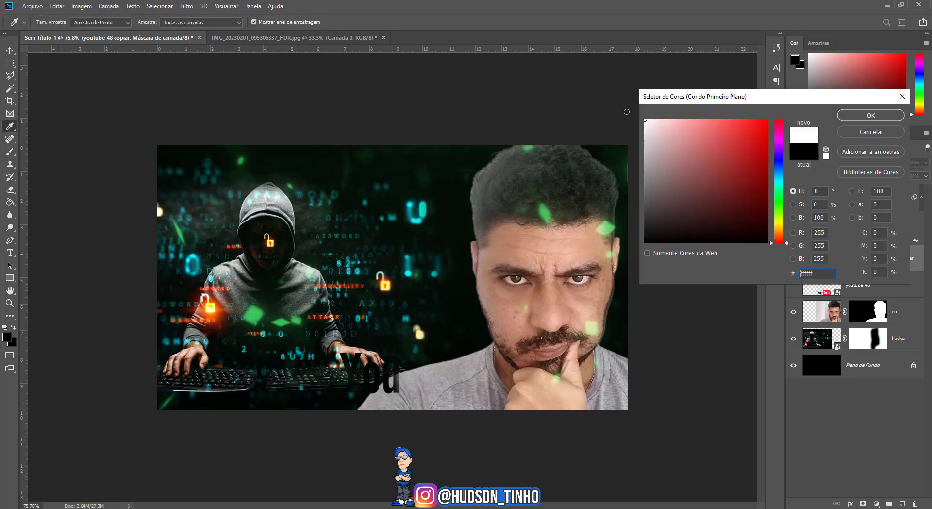
left_click(869, 115)
scroll(390, 367, "up", 3)
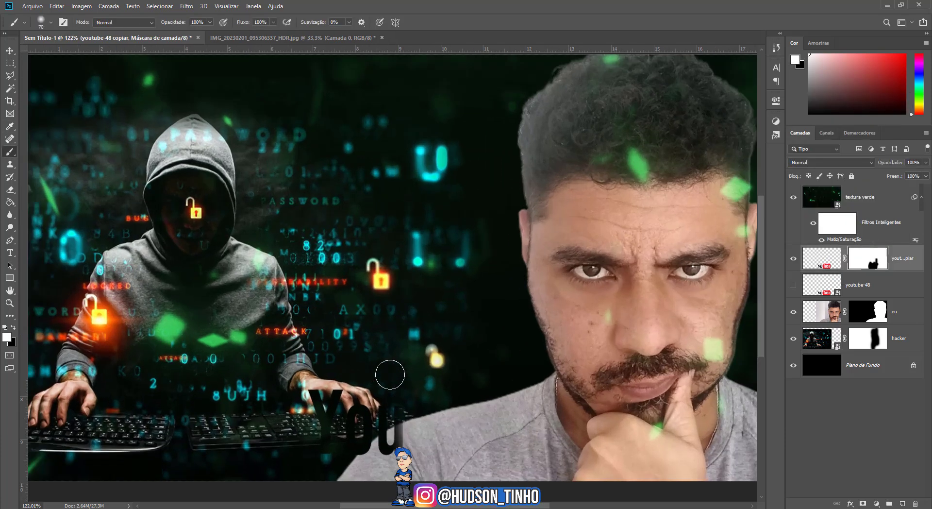
mouse_move(385, 412)
left_mouse_down()
mouse_move(384, 466)
mouse_move(381, 407)
mouse_move(385, 441)
mouse_move(383, 409)
mouse_move(376, 444)
left_mouse_up()
left_click(10, 51)
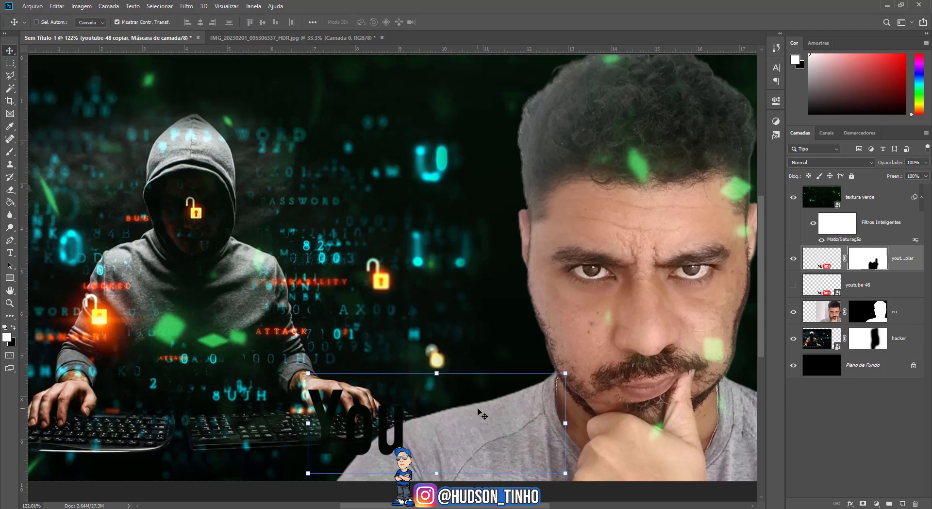
right_click(909, 270)
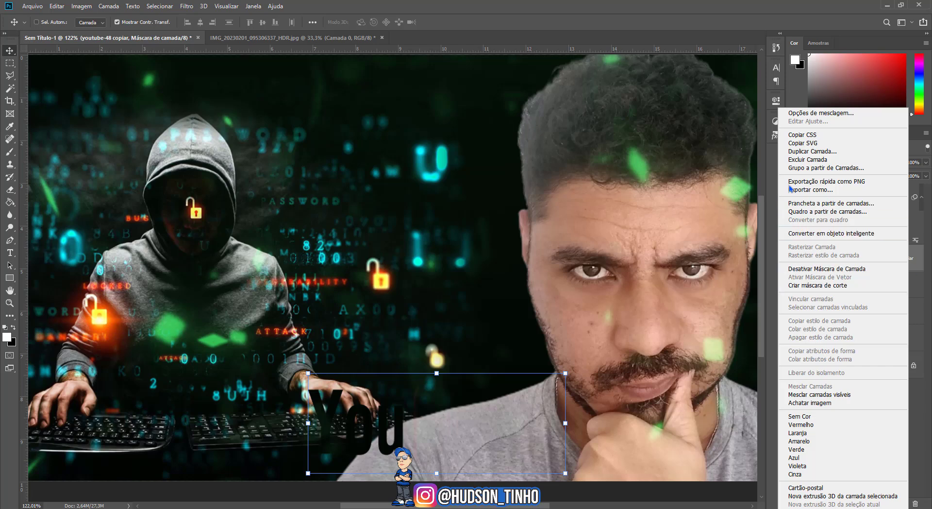
left_click(720, 97)
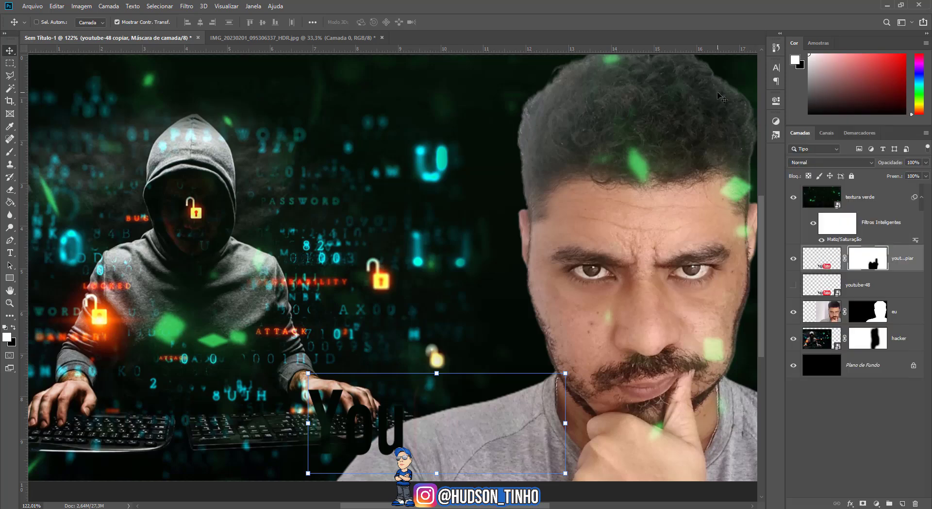
left_click(820, 258)
right_click(820, 257)
left_click(820, 258)
right_click(906, 261)
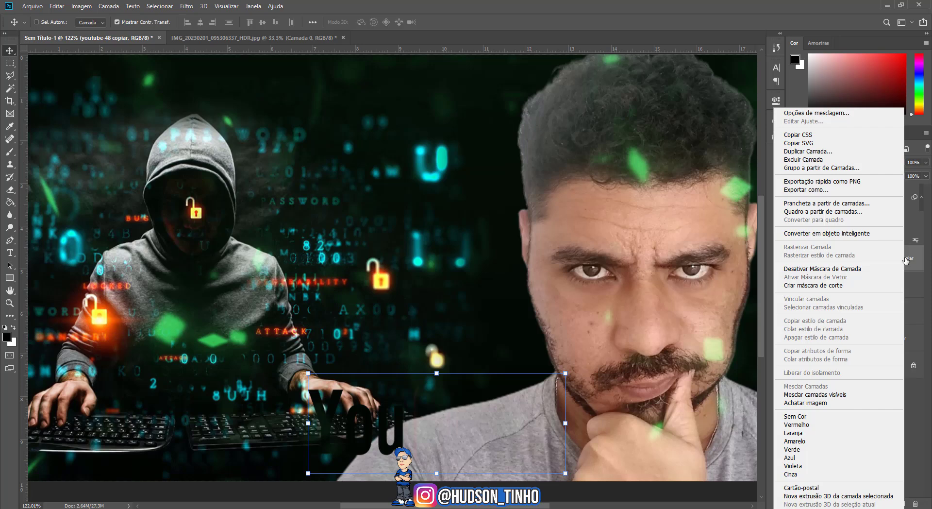
left_click(917, 257)
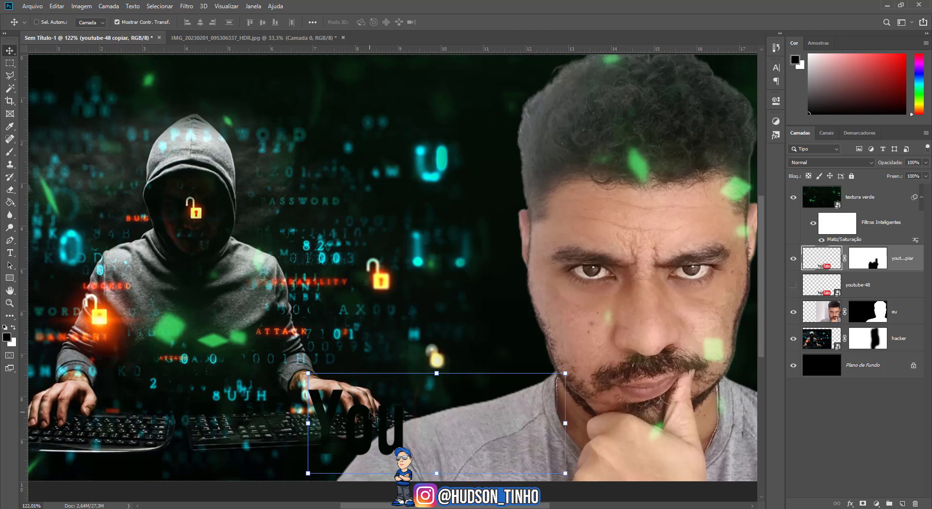
Duplicate the masked logo copy and merge the two copies into one layer without a mask.
key("ctrl+j")
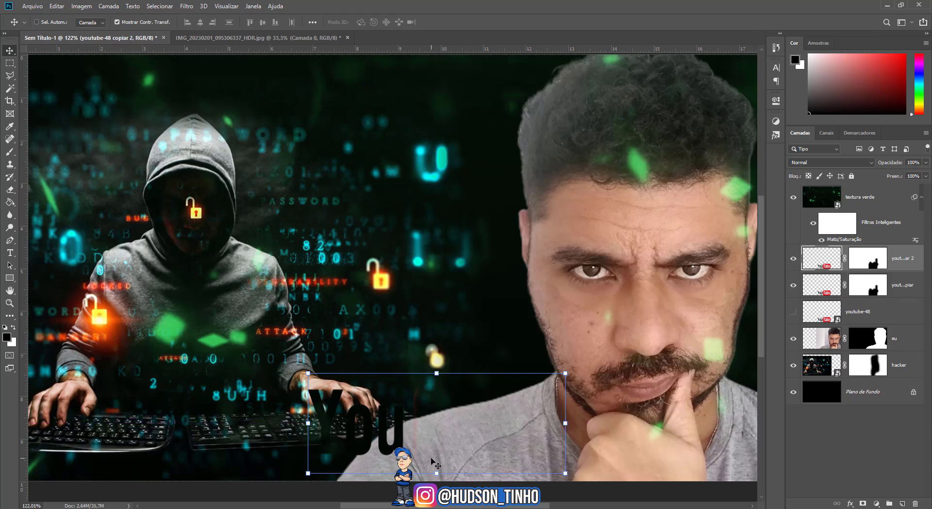
key("ctrl")
left_click(907, 291, "ctrl")
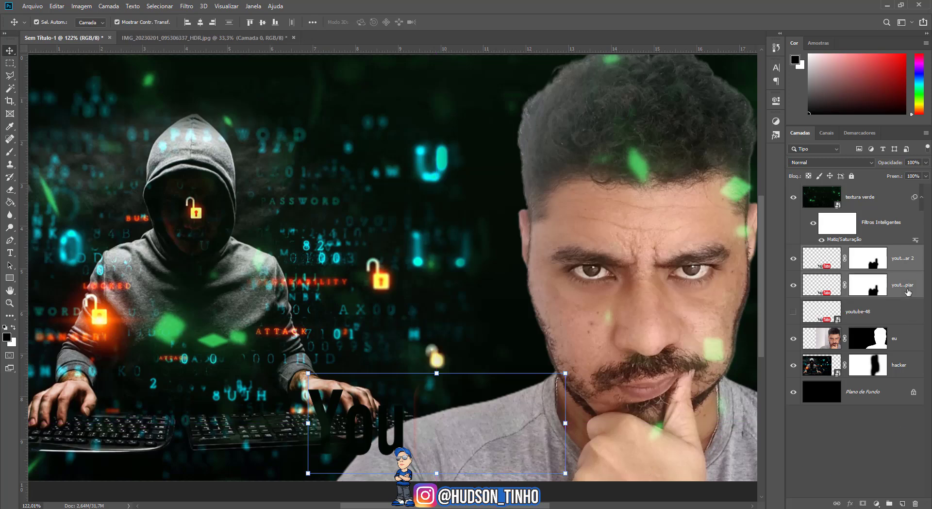
key("ctrl+e")
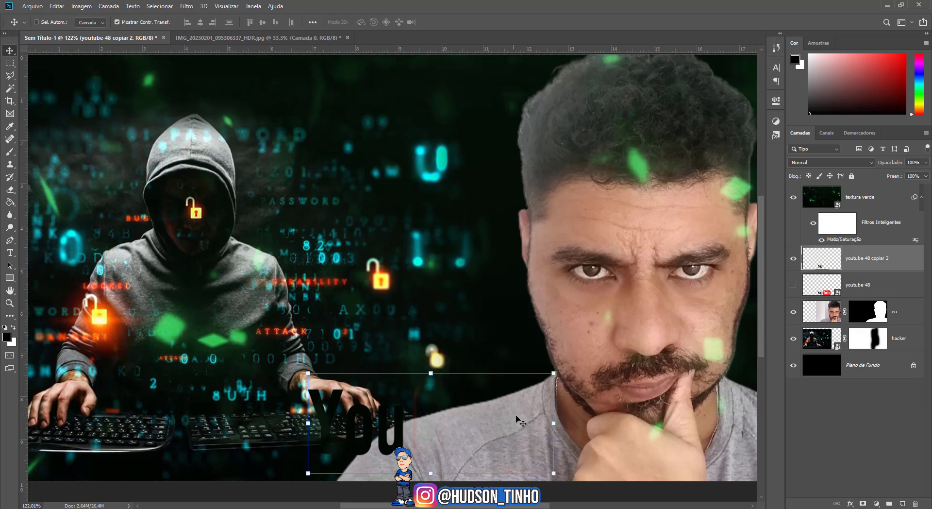
Select the word You with a rectangular marquee and copy it to a new layer.
left_click(9, 64)
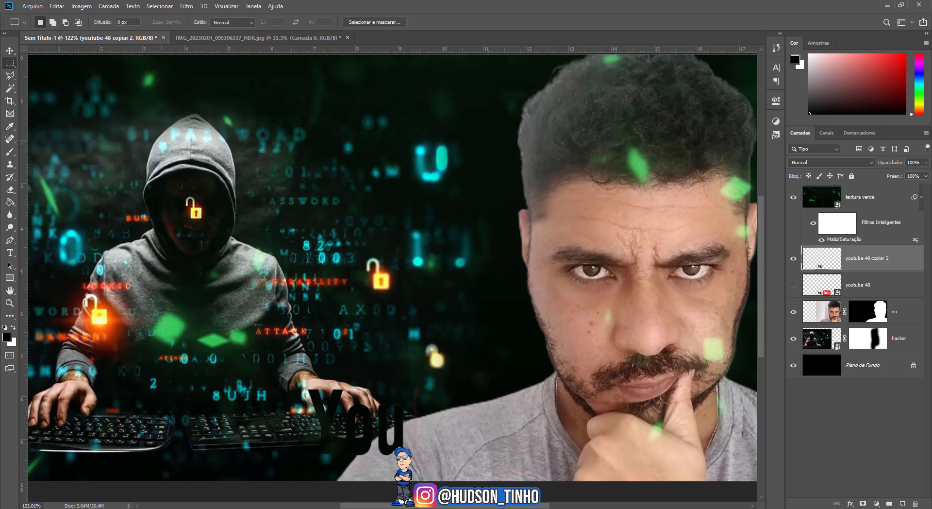
scroll(348, 439, "up", 2)
left_click_drag(296, 374, 420, 474)
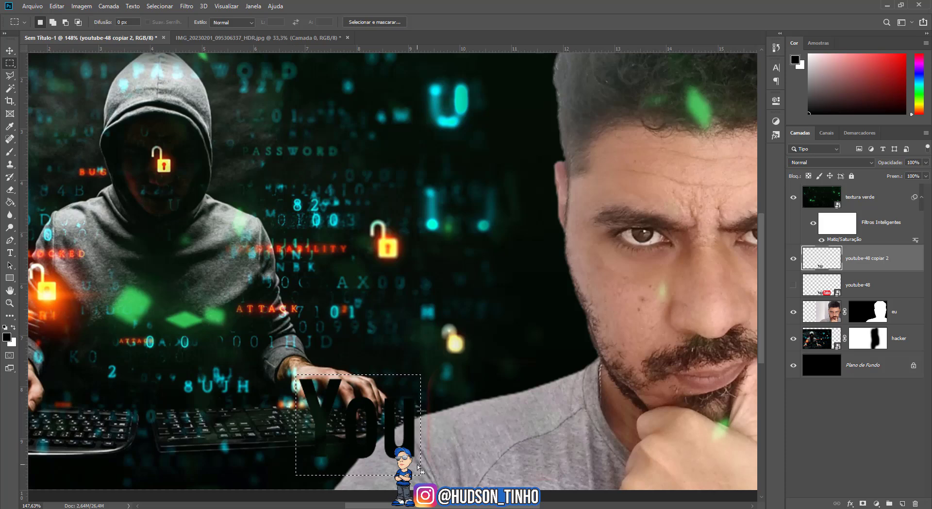
key("ctrl+j")
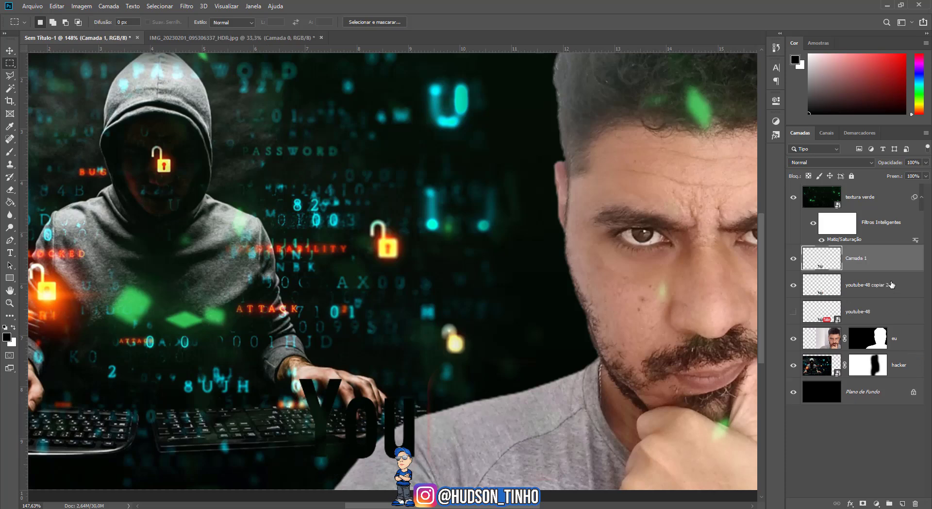
Delete the merged logo copy layer and rename the layer holding the extracted word as you.
left_click(891, 284)
key("Delete")
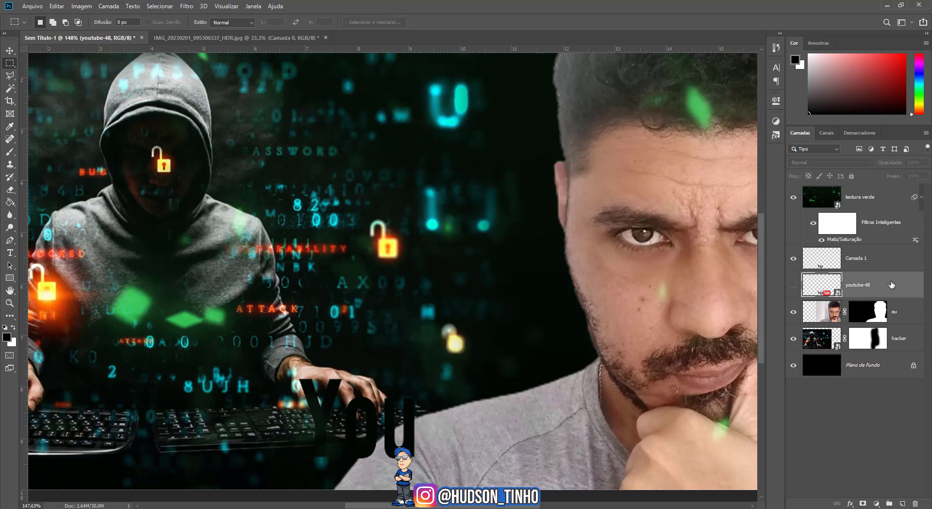
left_click(824, 265)
double_click(850, 259)
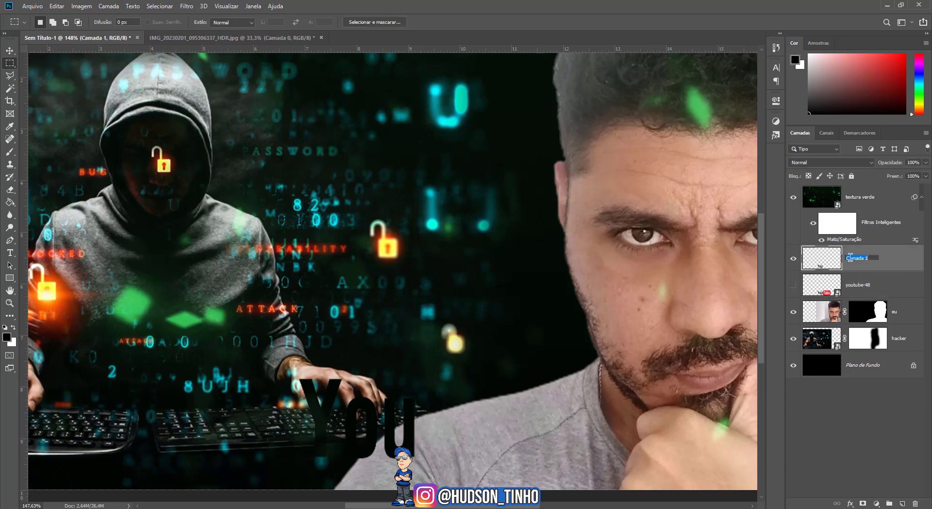
key("BackSpace")
type("you")
left_click(828, 256)
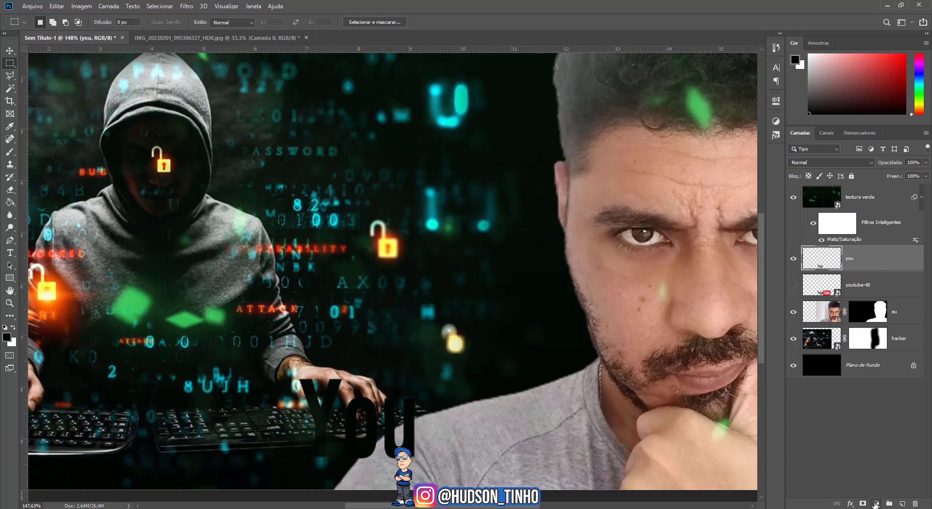
Add a solid colour fill layer in ffffff above the you layer and clip it to that layer.
left_click(876, 503)
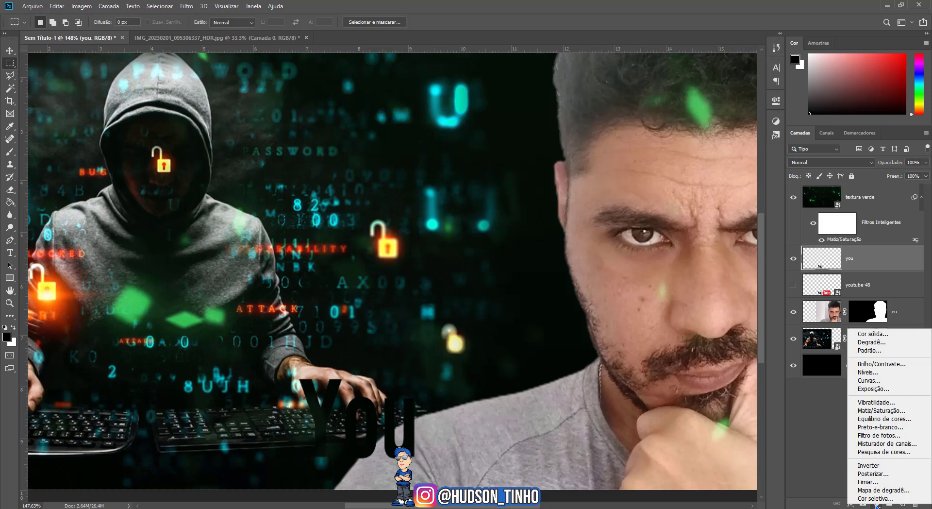
left_click(883, 339)
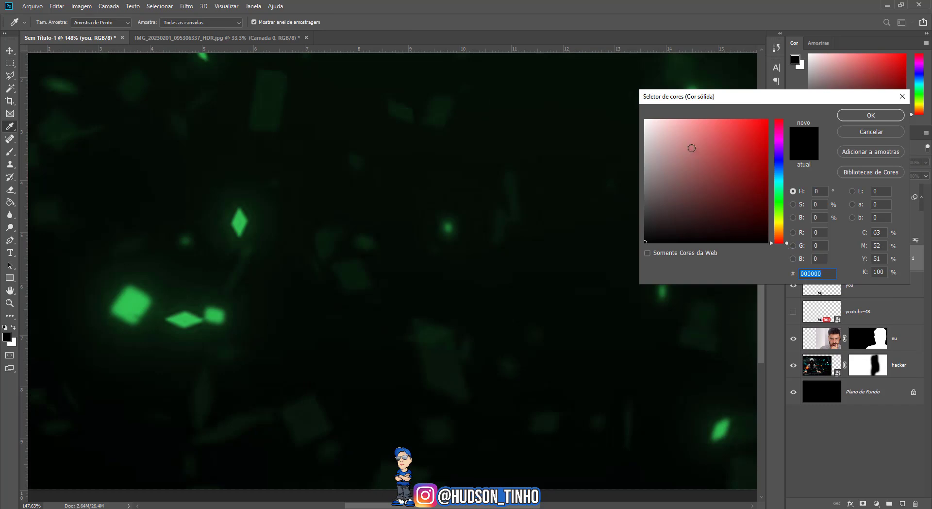
type("ffffff")
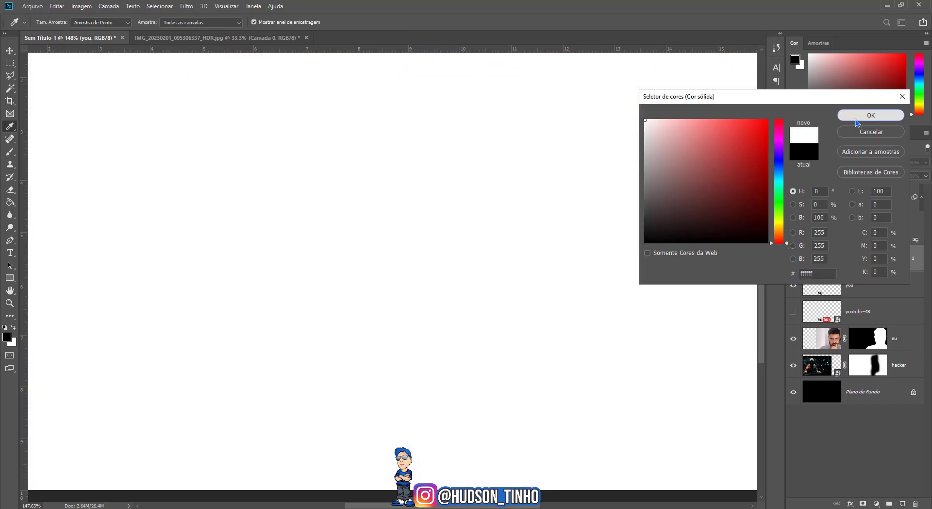
left_click(858, 121)
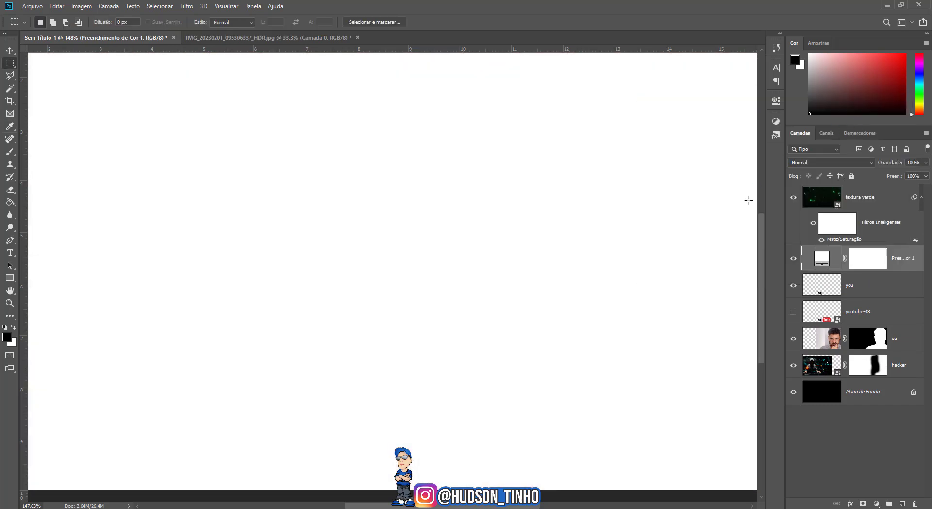
right_click(904, 262)
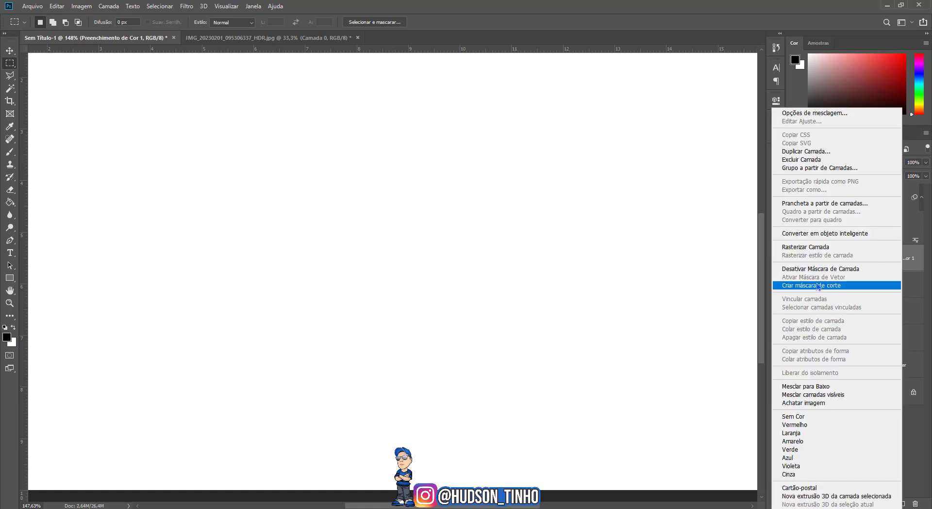
left_click(811, 286)
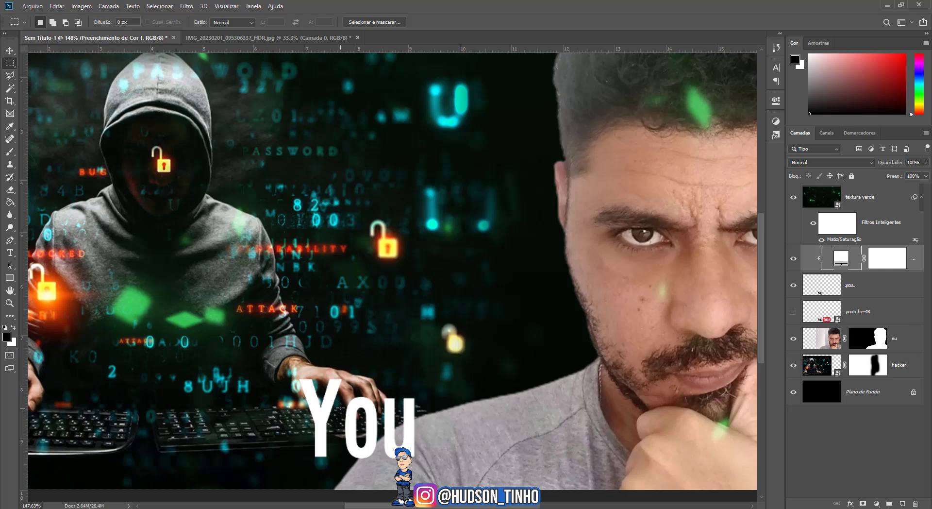
Show the youtube-48 logo layer and merge it with the you layer and its white fill into one layer.
left_click(795, 312)
scroll(384, 311, "down", 4)
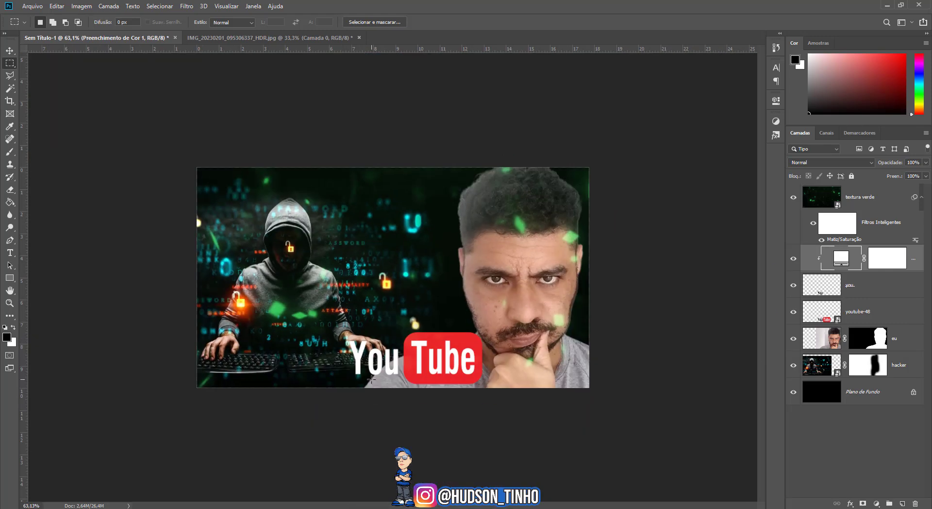
left_click(9, 50)
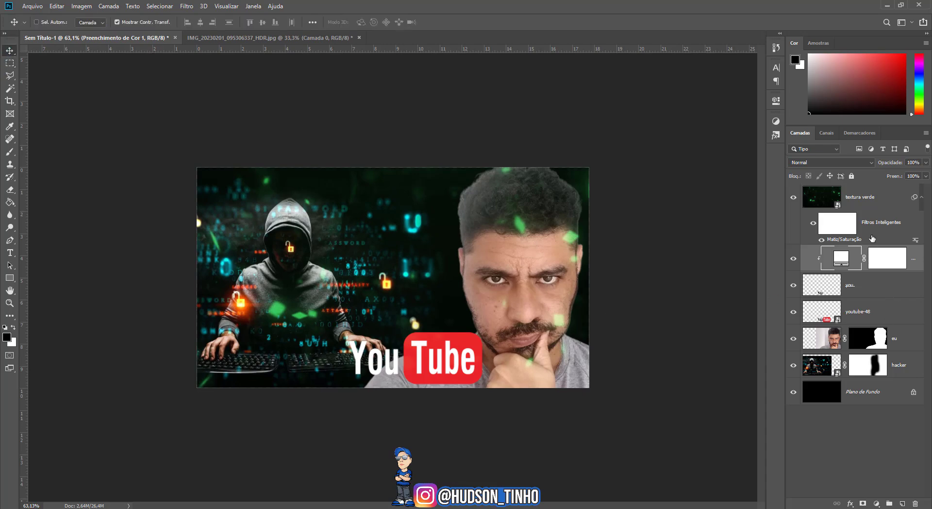
left_click(908, 311)
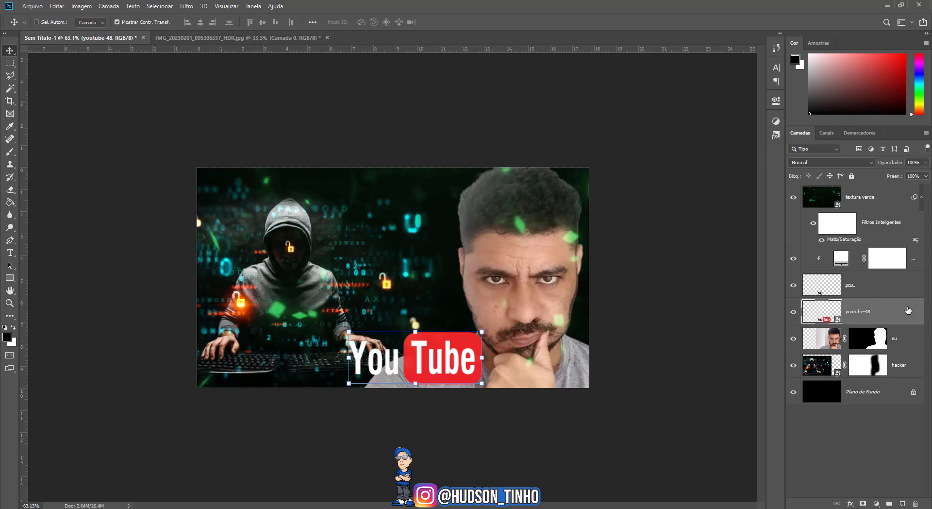
left_click(903, 291, "ctrl")
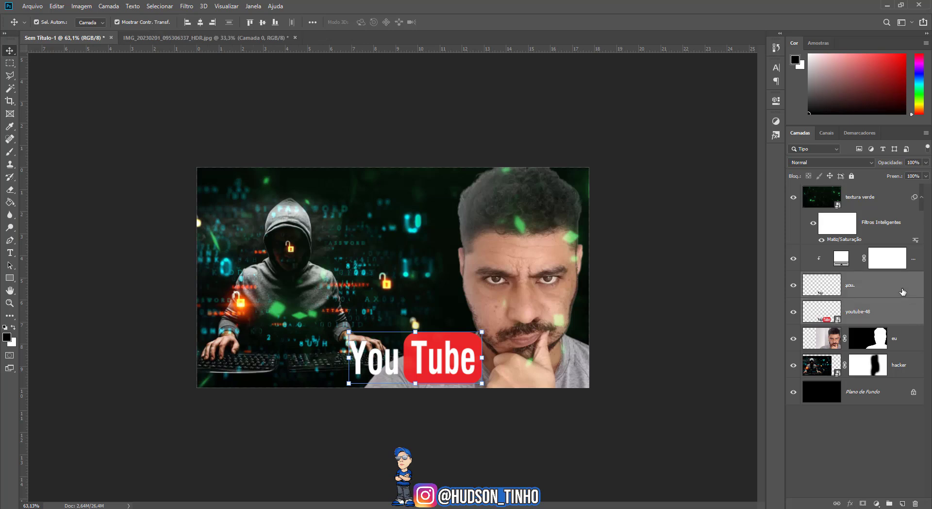
left_click_drag(879, 259, 826, 302)
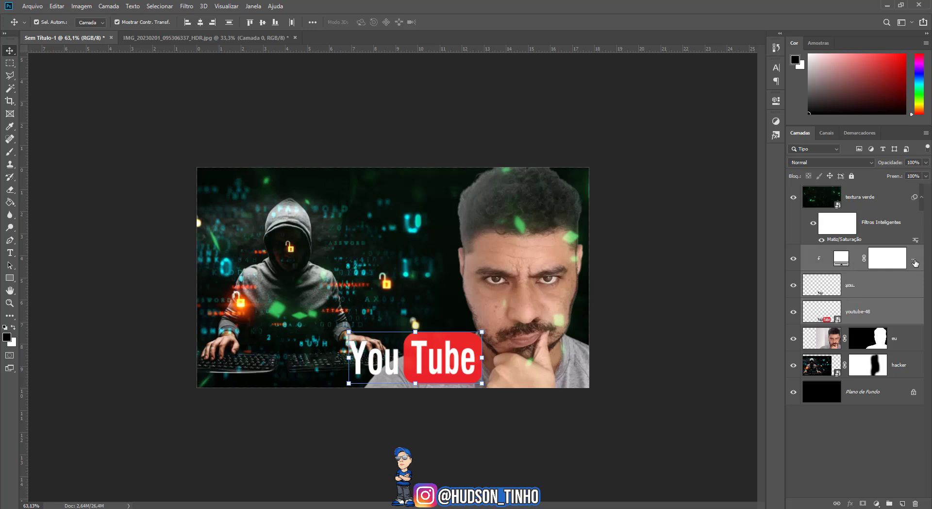
key("ctrl+e")
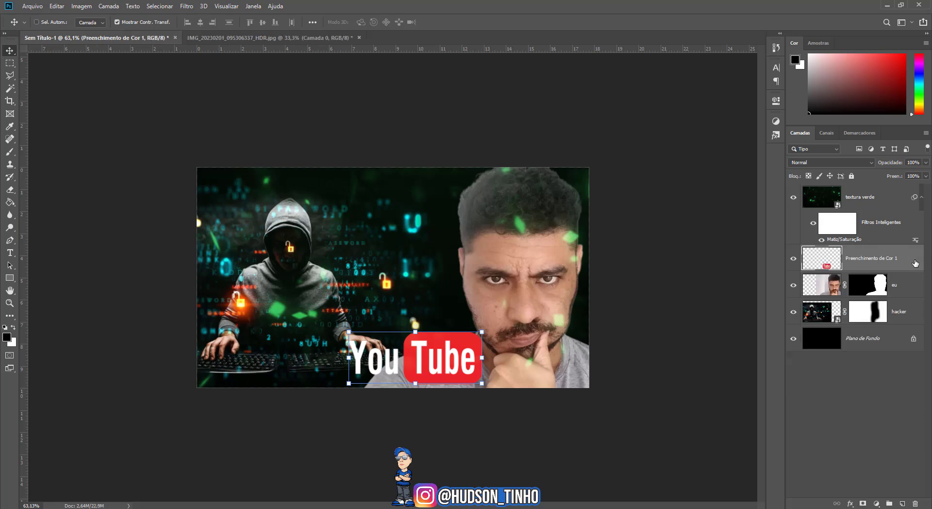
Rename the merged logo layer as youtube.
key("ctrl+plus")
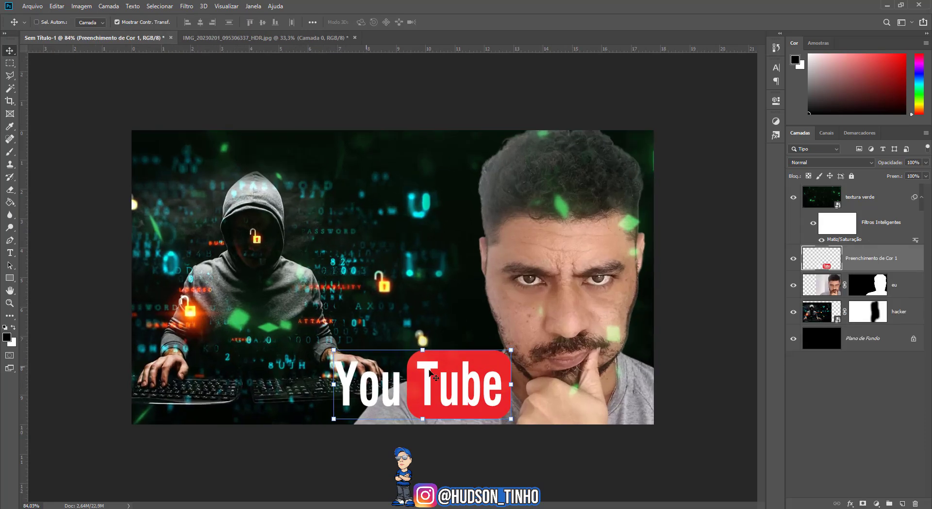
double_click(864, 258)
type("youtu")
left_click(897, 271)
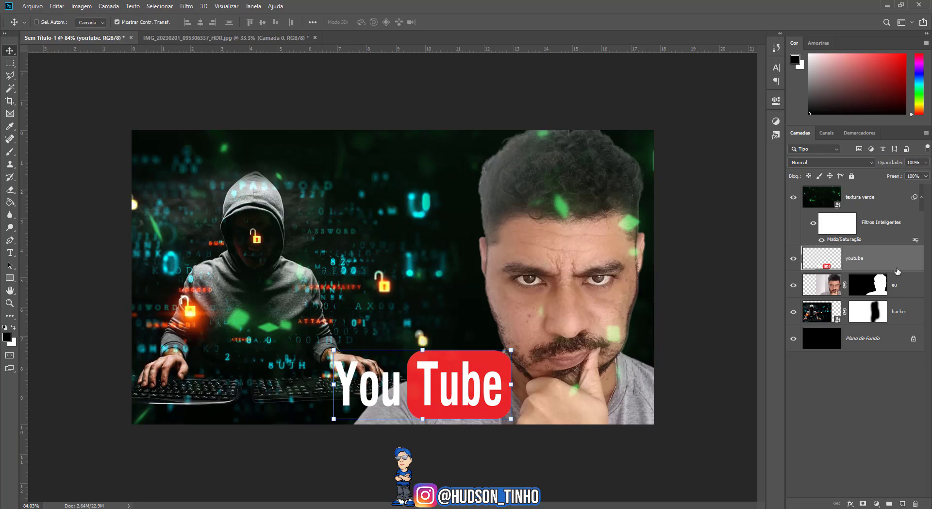
Open the portrait layer eu in the Camera Raw filter, try temperature +35 in the Basic settings and reset it to 0.
left_click(832, 287)
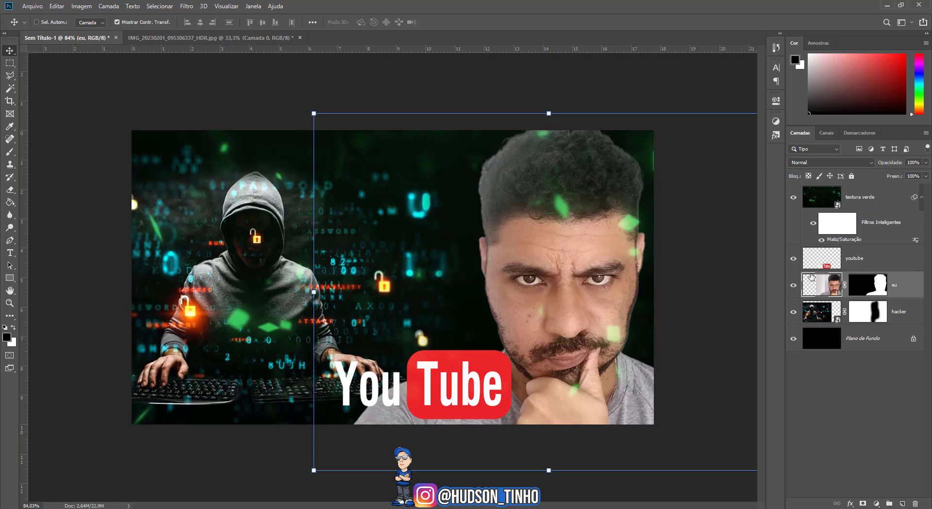
left_click(187, 6)
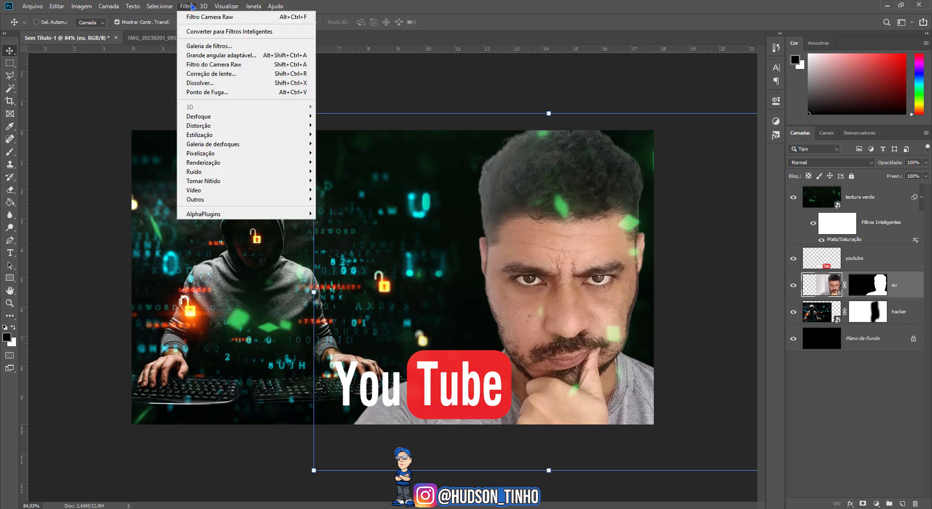
left_click(215, 70)
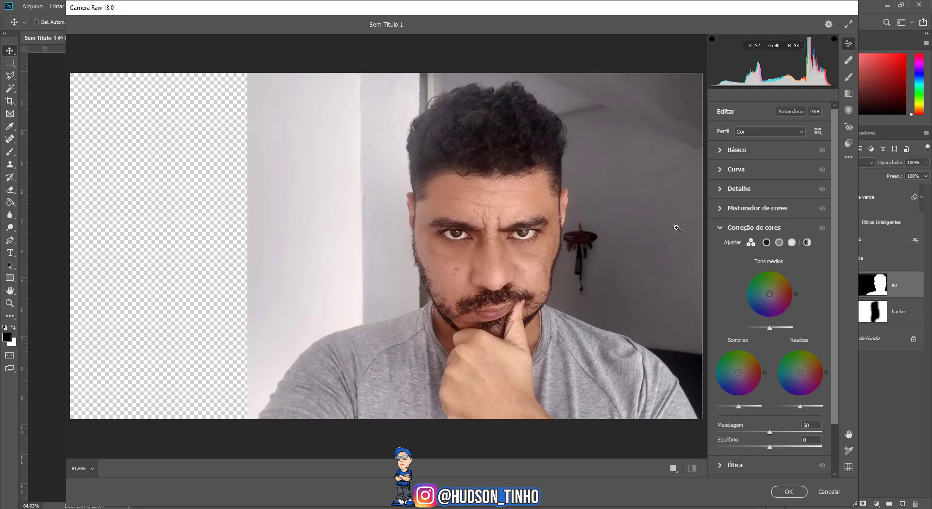
left_click(721, 227)
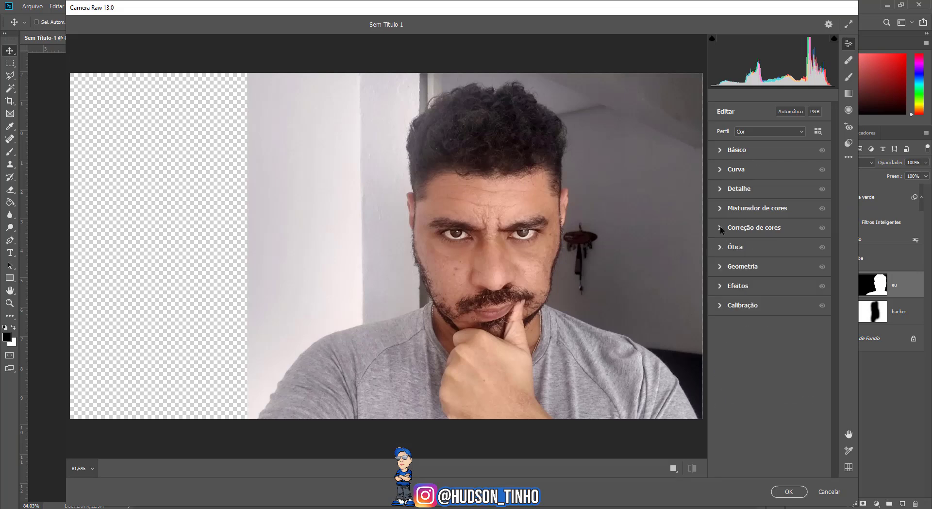
left_click(720, 150)
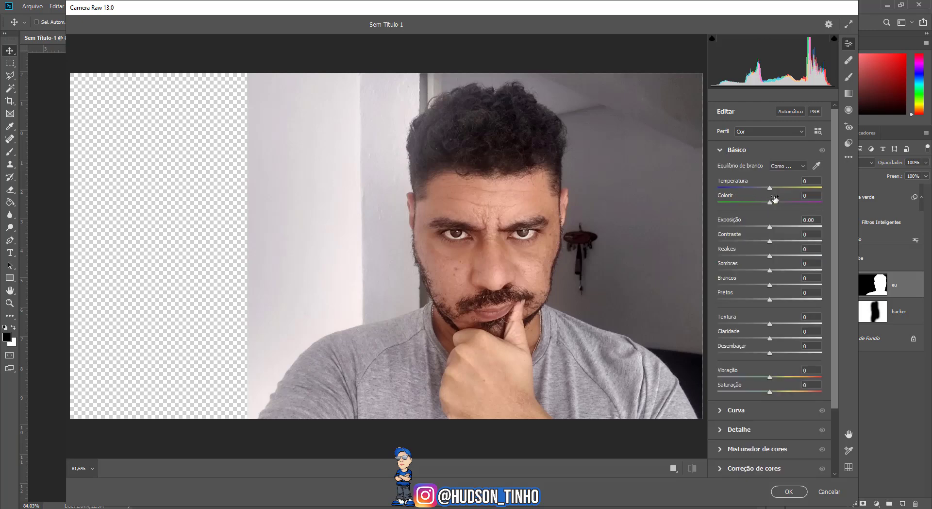
left_click_drag(771, 188, 791, 190)
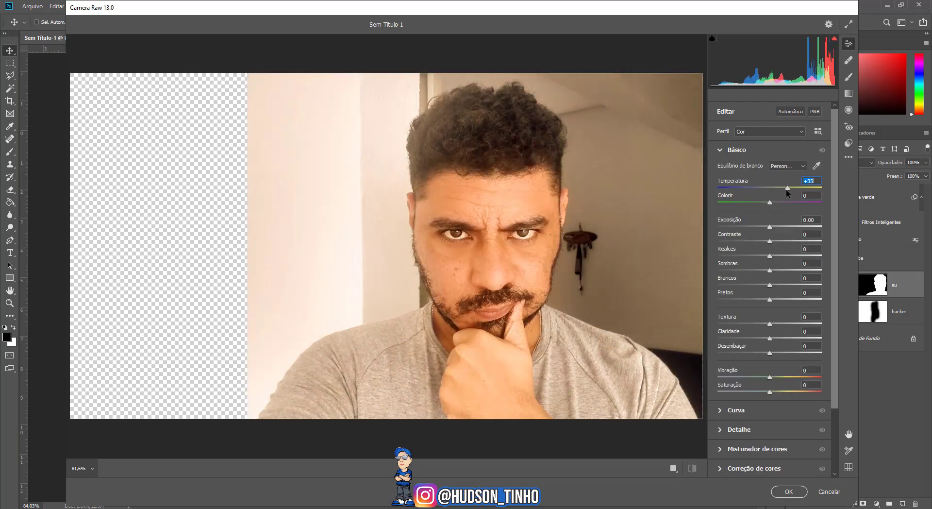
double_click(787, 190)
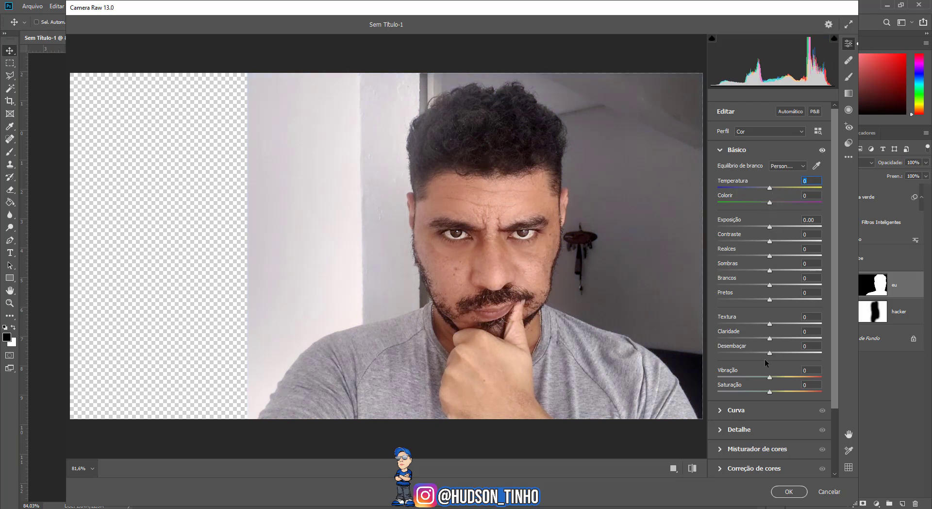
Set the portrait's saturation to -77, contrast +60, highlights -19, shadows +82, whites -100 and blacks -72.
left_click_drag(767, 391, 727, 393)
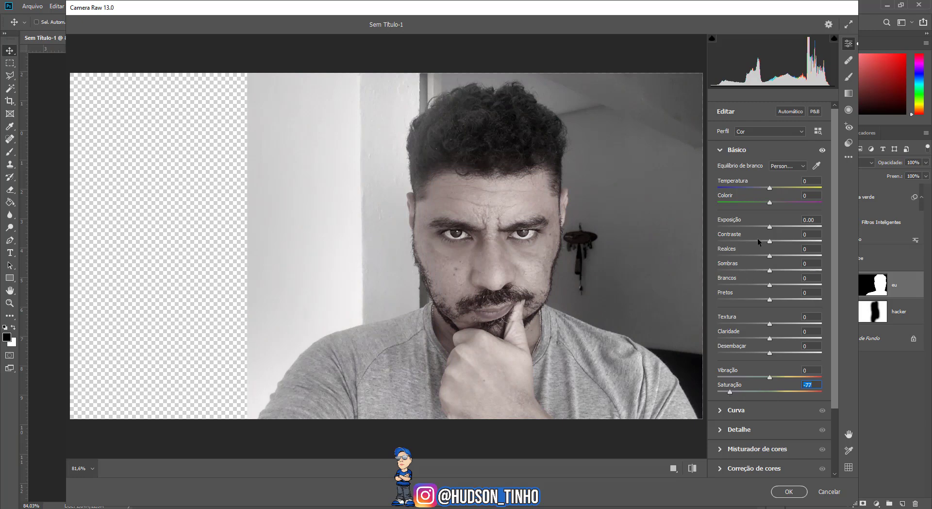
left_click_drag(770, 242, 800, 247)
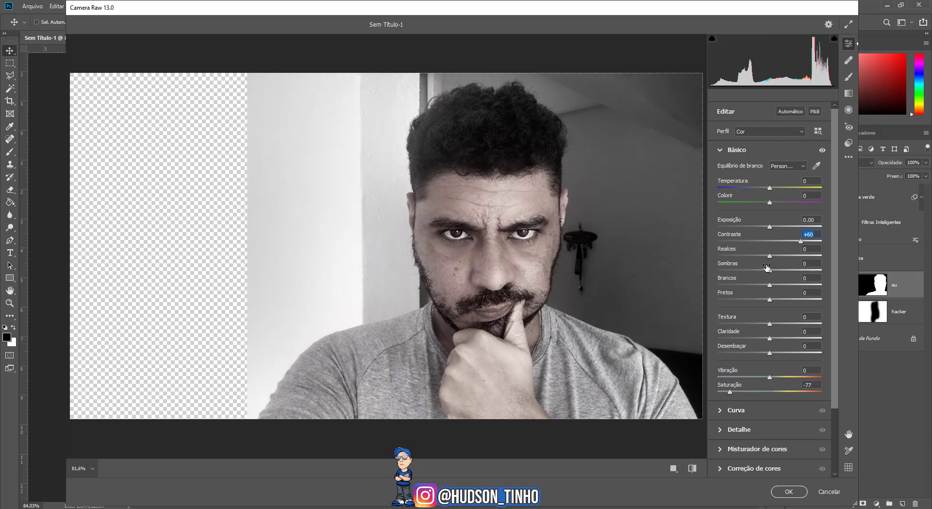
left_click_drag(772, 257, 813, 264)
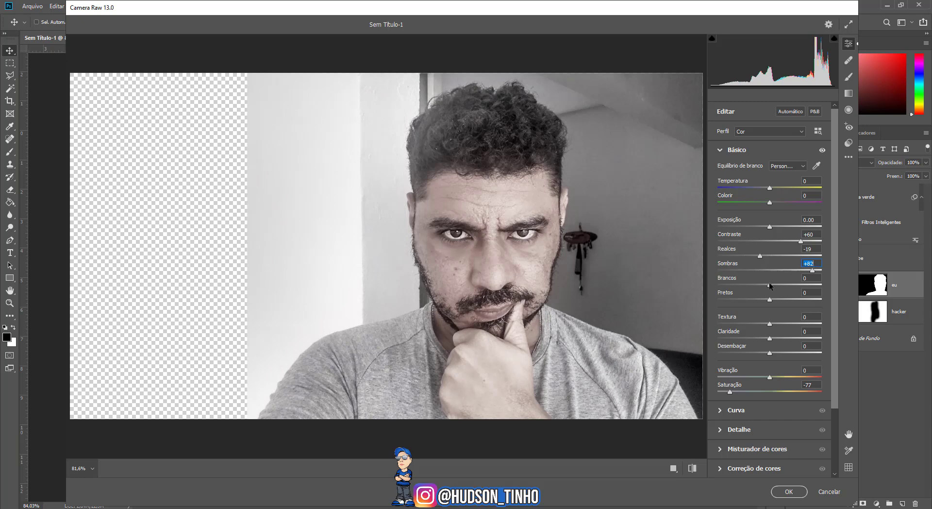
left_click_drag(769, 284, 709, 278)
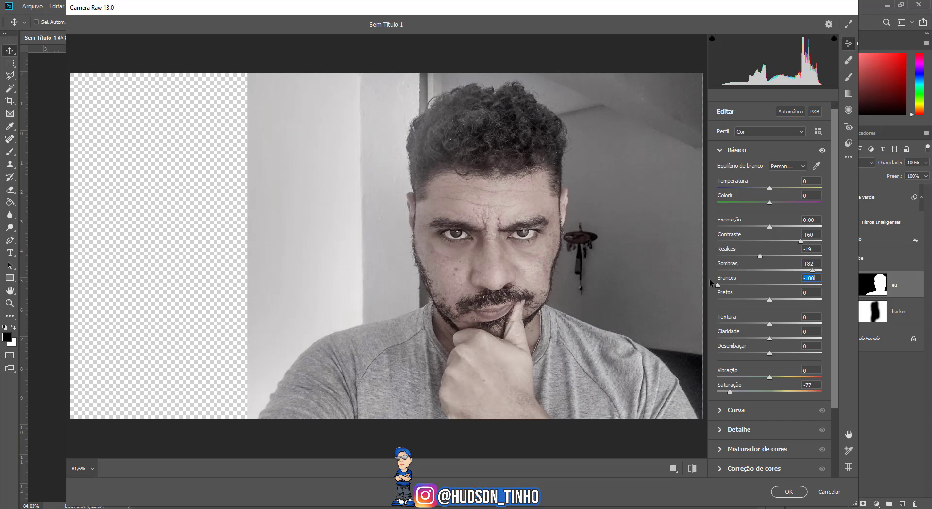
left_click_drag(766, 301, 734, 293)
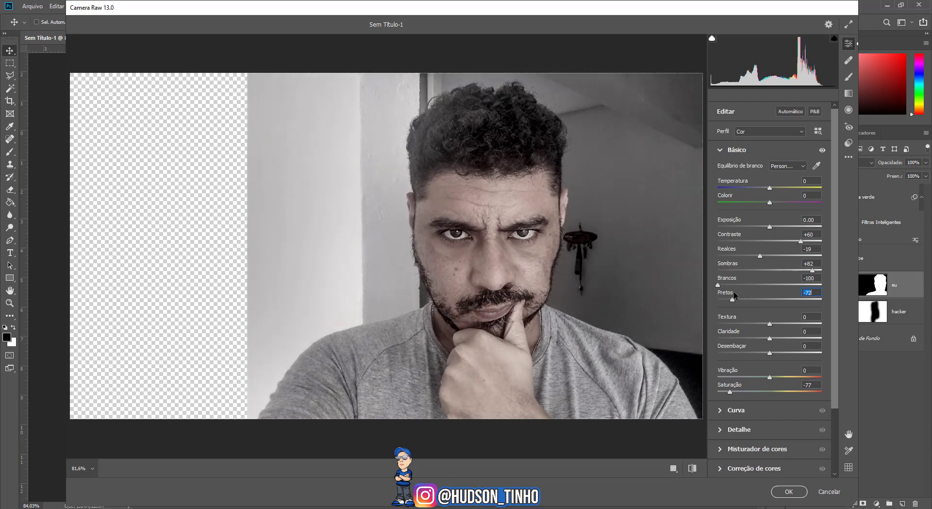
Set the portrait's texture to +42, clarity to +19 and dehaze to +10.
left_click(775, 324)
left_click_drag(776, 325, 835, 321)
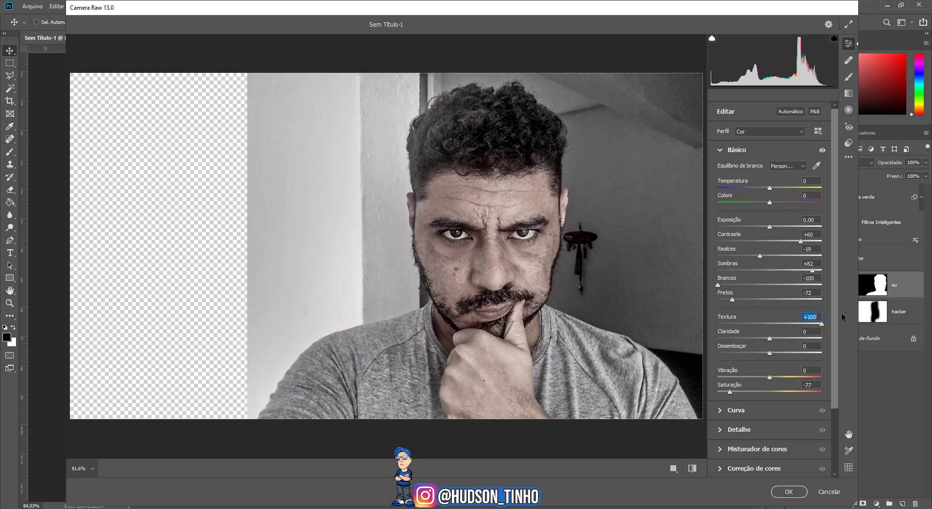
left_click_drag(821, 322, 777, 356)
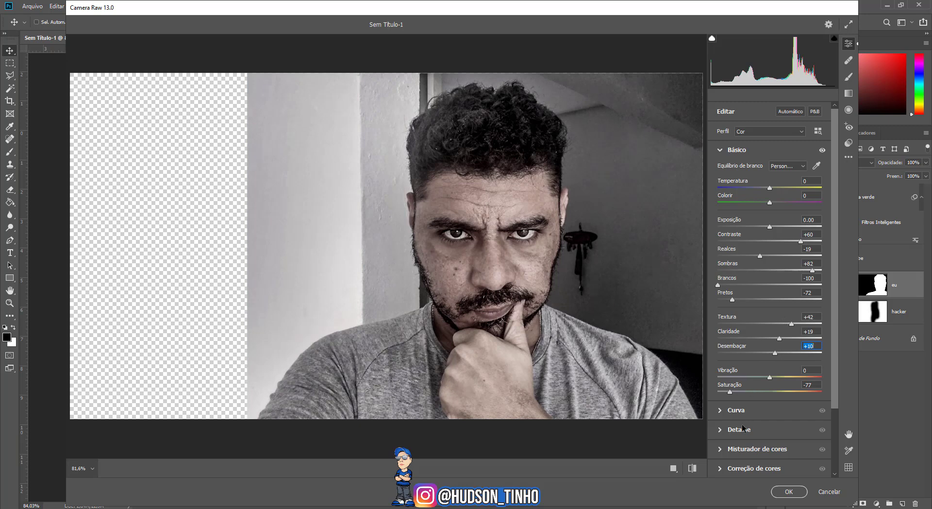
Set grain to 12 and vignette to -38, apply the Camera Raw filter to the portrait, and undo it.
scroll(741, 419, "down", 3)
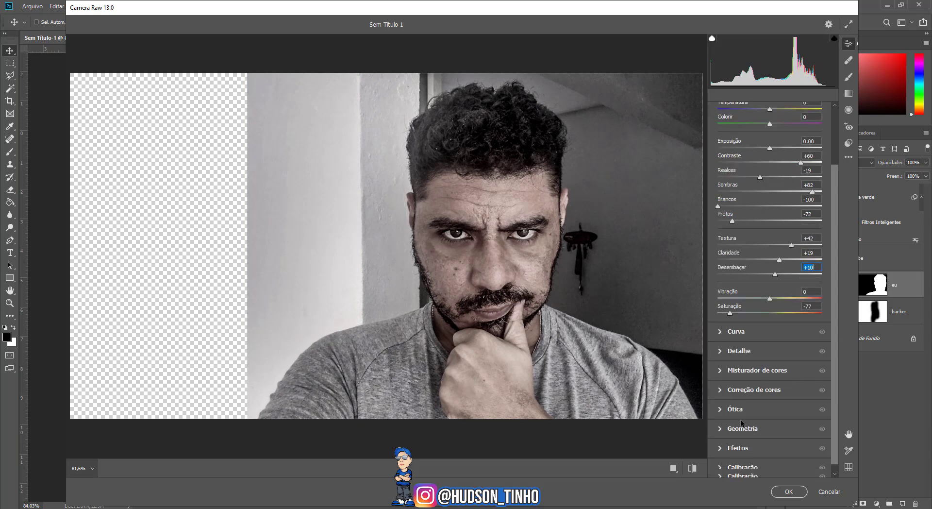
left_click(719, 448)
left_click_drag(717, 310, 750, 334)
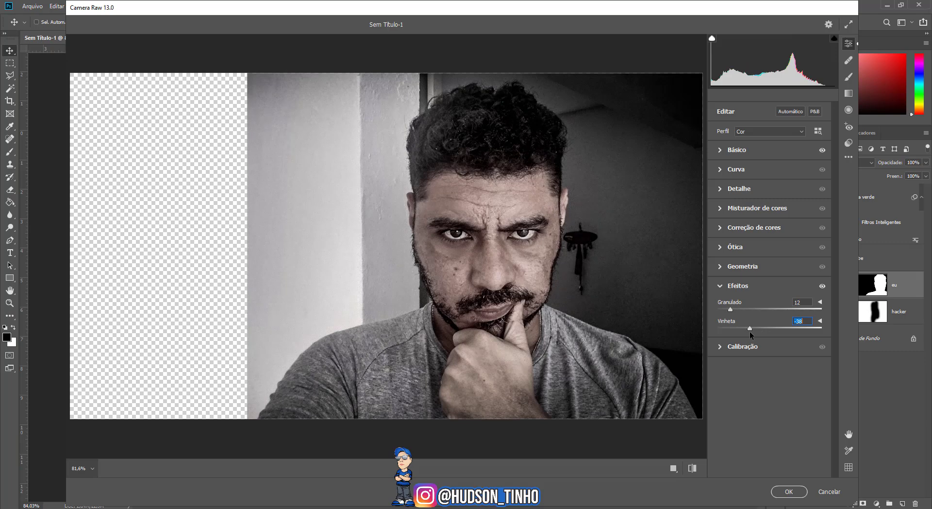
left_click(790, 492)
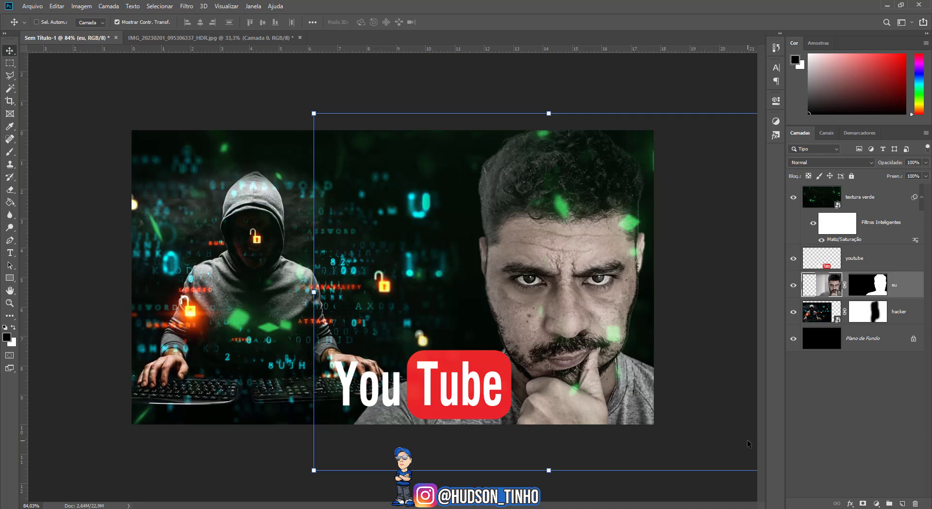
key("ctrl+z")
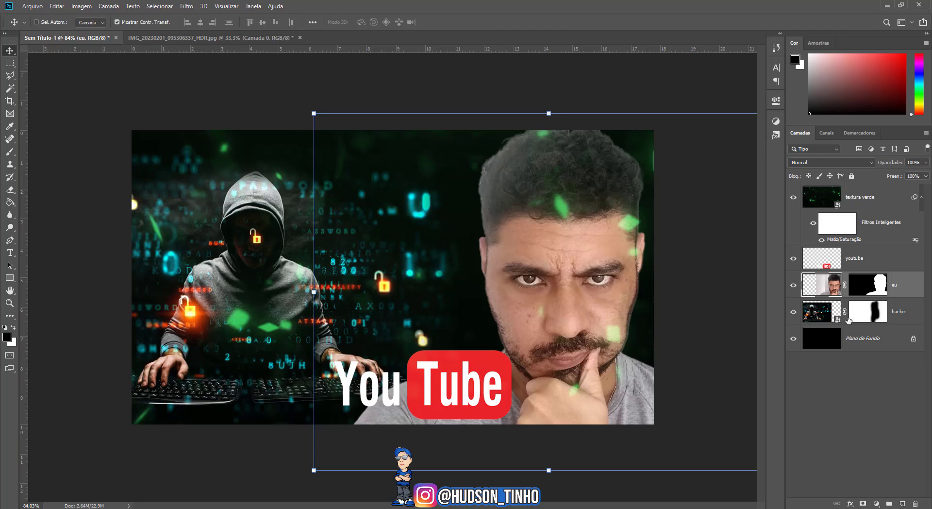
Convert the portrait layer eu into a smart object and open it in the Camera Raw filter's Basic settings.
right_click(902, 287)
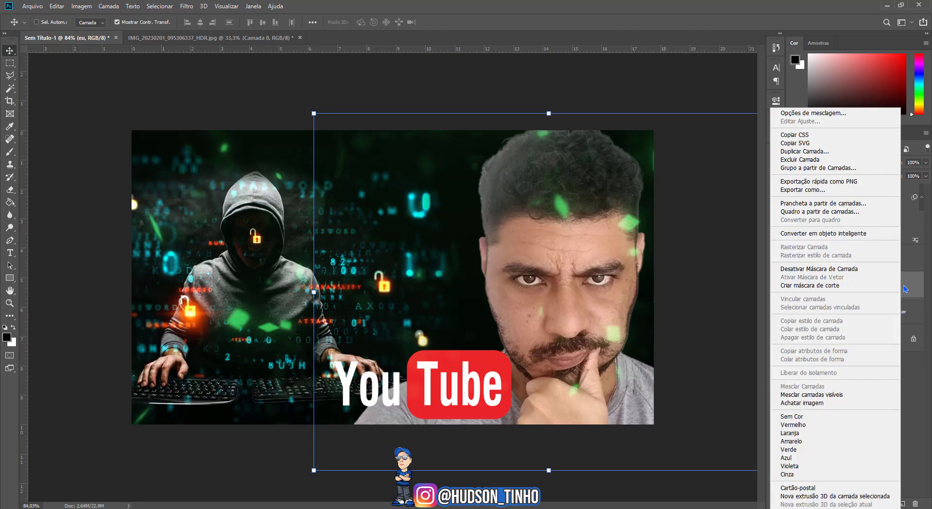
left_click(848, 235)
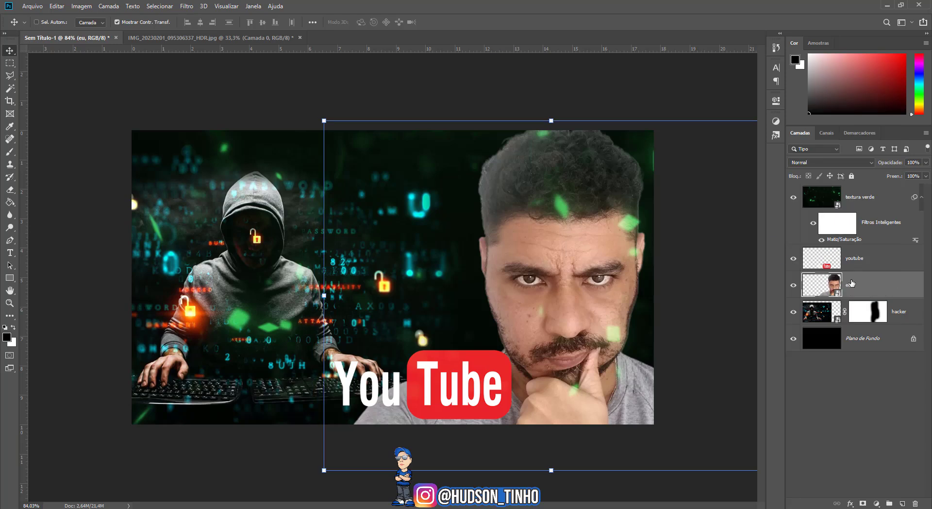
left_click(191, 9)
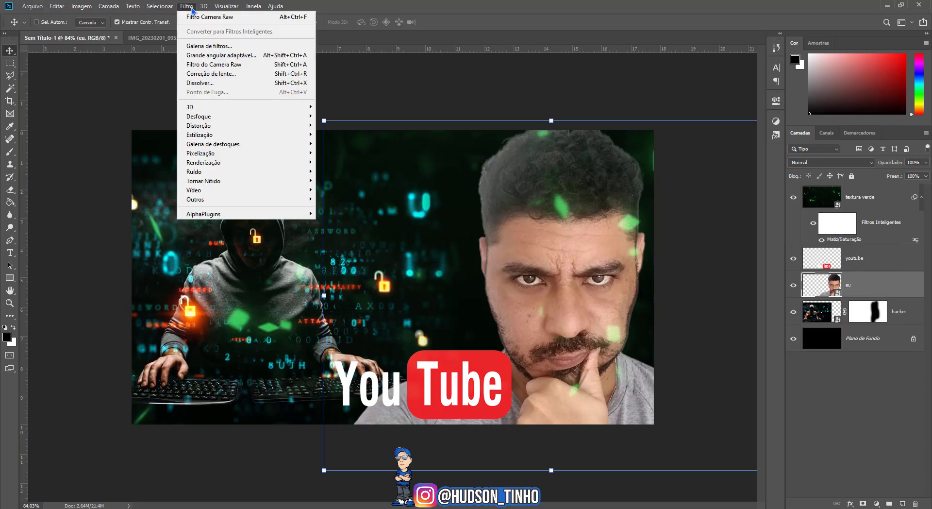
left_click(200, 17)
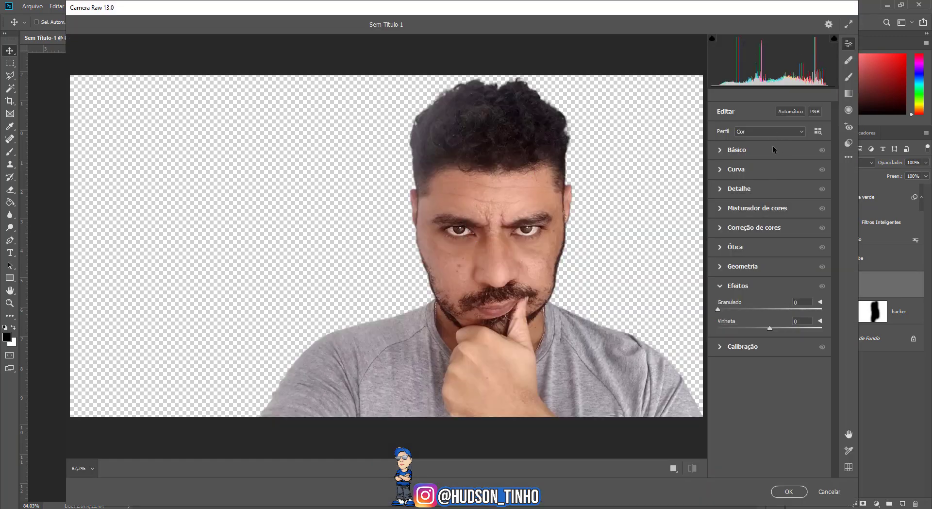
left_click(721, 150)
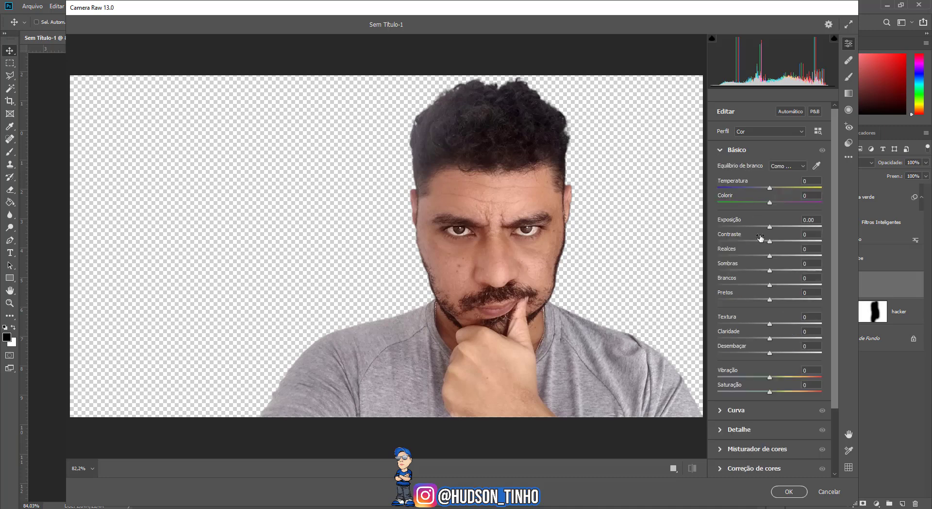
Set the portrait's exposure to +0.40, contrast to +46, saturation to -100 and vibrance to +13.
left_click_drag(770, 227, 794, 241)
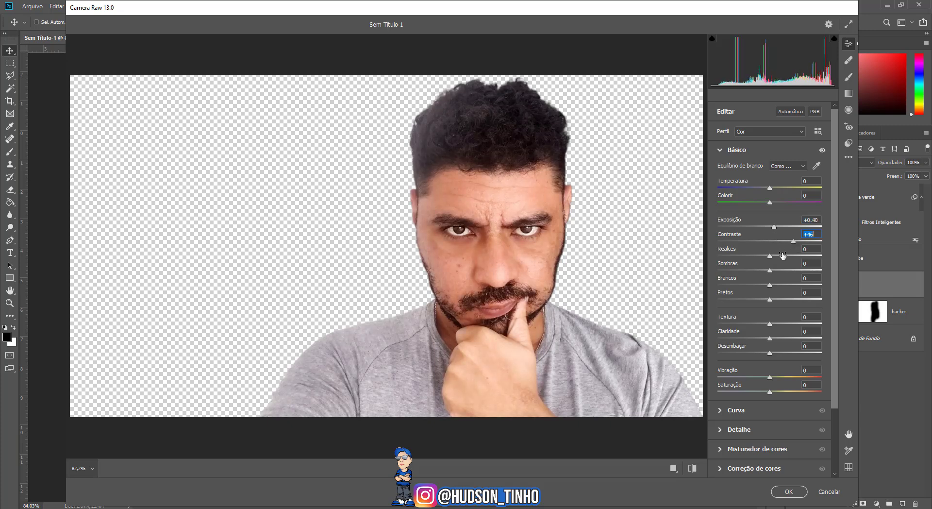
left_click_drag(768, 392, 697, 390)
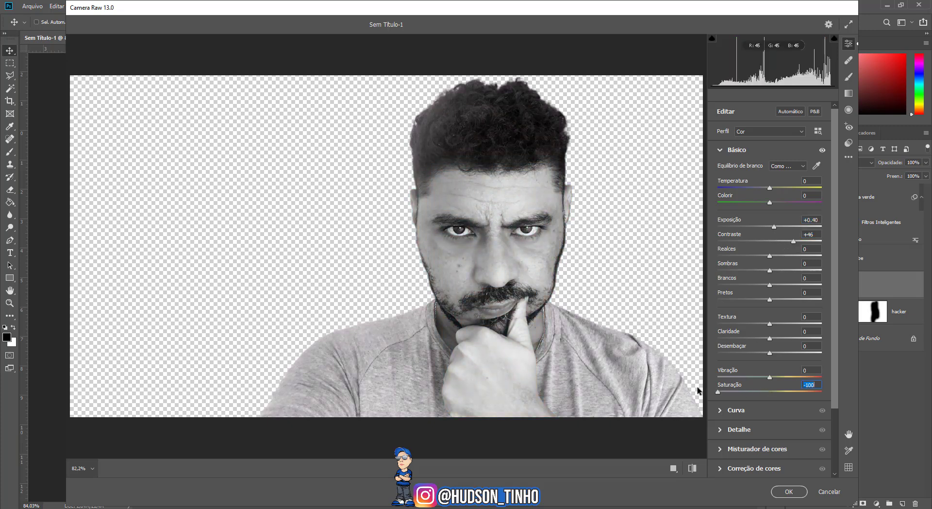
left_click(769, 375)
left_click_drag(753, 376, 779, 377)
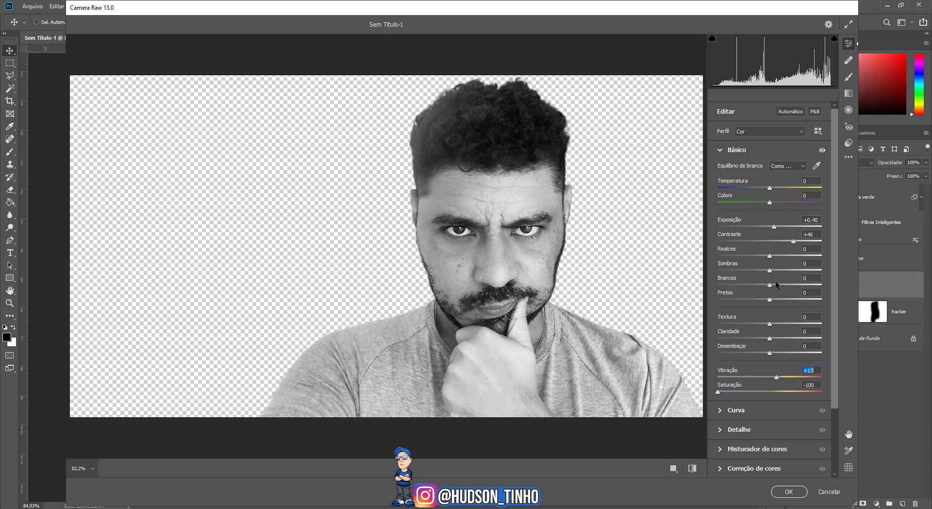
Set the portrait's texture to +79, clarity +46, dehaze +11, blacks +51, whites -100, shadows +63 and highlights -5.
left_click_drag(769, 322, 793, 341)
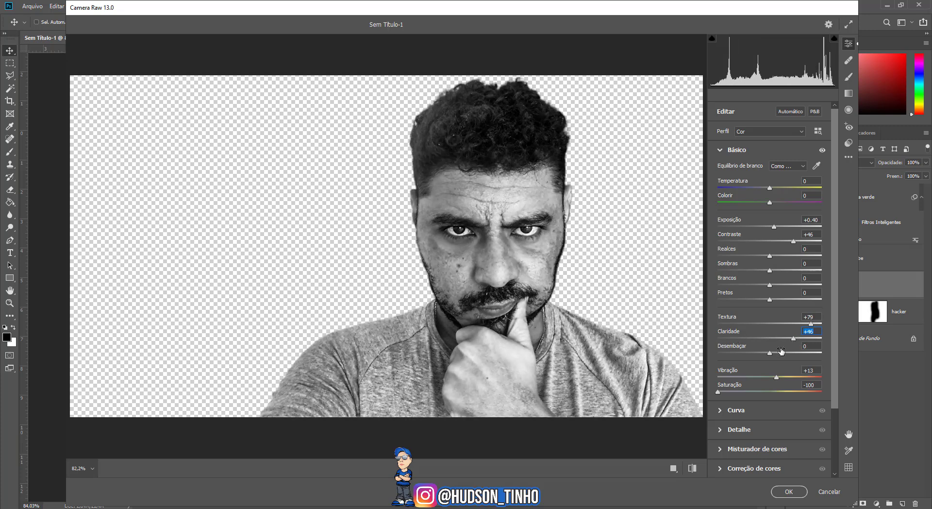
mouse_move(766, 353)
left_mouse_down()
mouse_move(760, 354)
mouse_move(775, 355)
left_mouse_up()
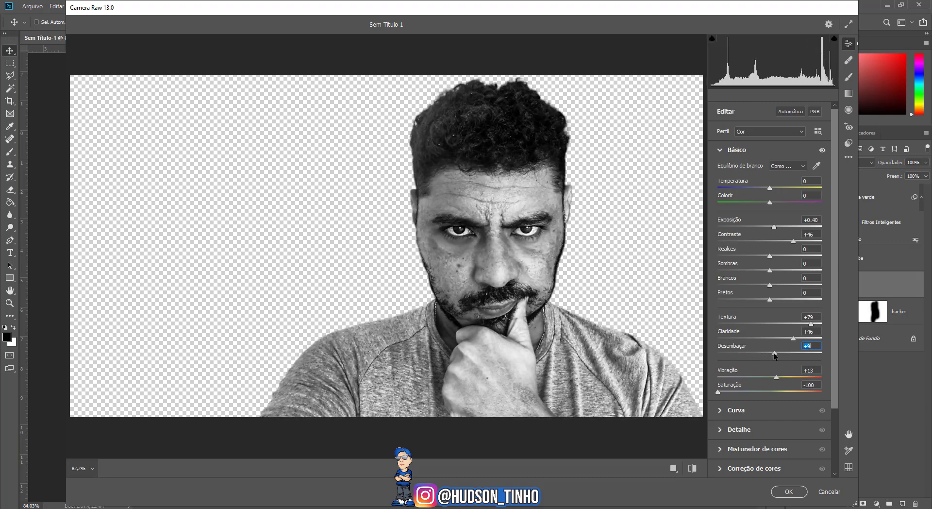
left_click_drag(769, 298, 712, 276)
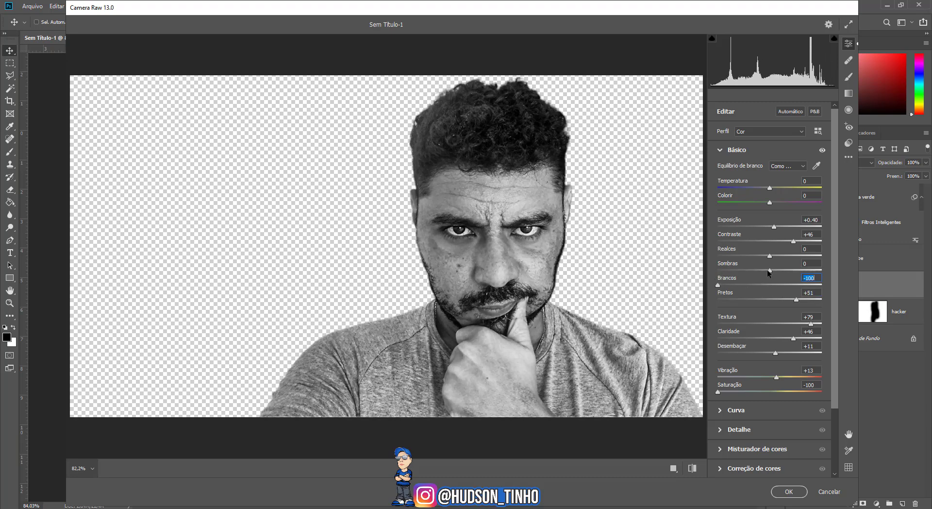
left_click_drag(769, 273, 765, 255)
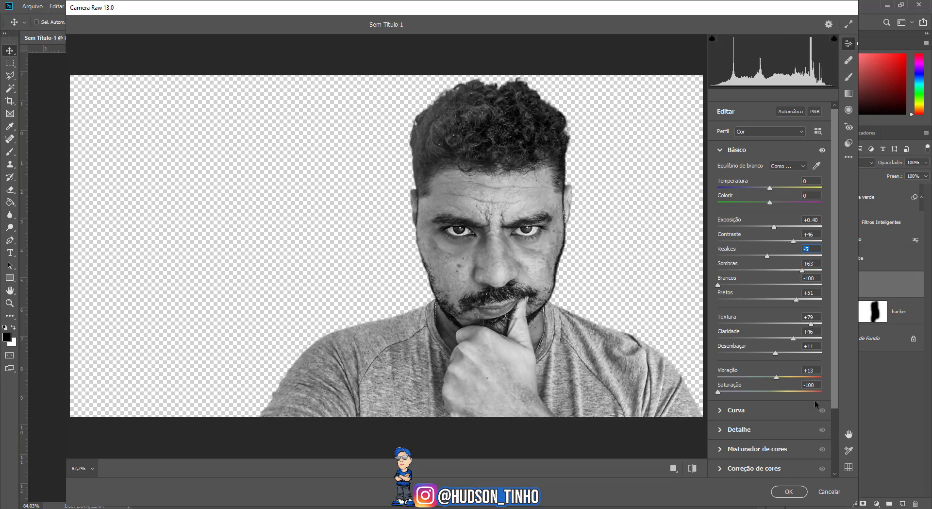
Set the vignette to -37 in the Effects settings and apply the Camera Raw filter to the portrait.
scroll(733, 451, "down", 3)
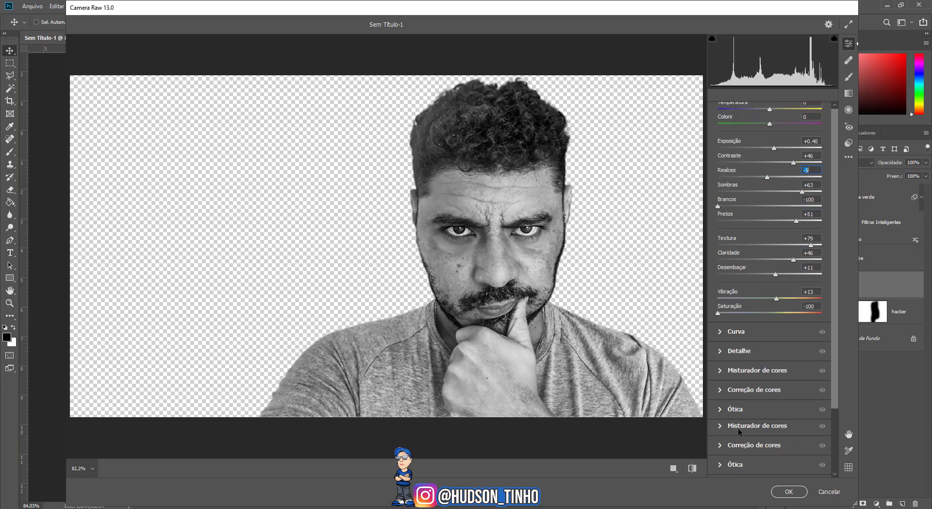
left_click(721, 448)
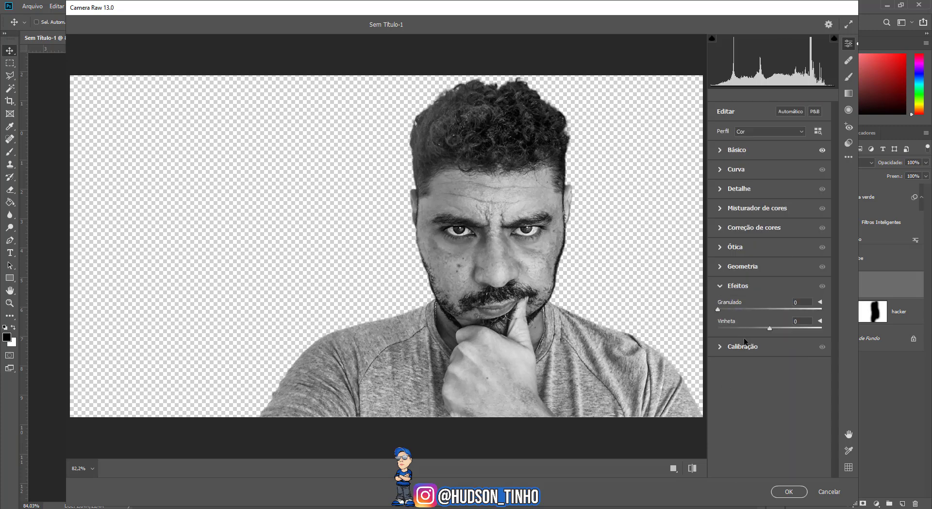
left_click_drag(770, 328, 752, 333)
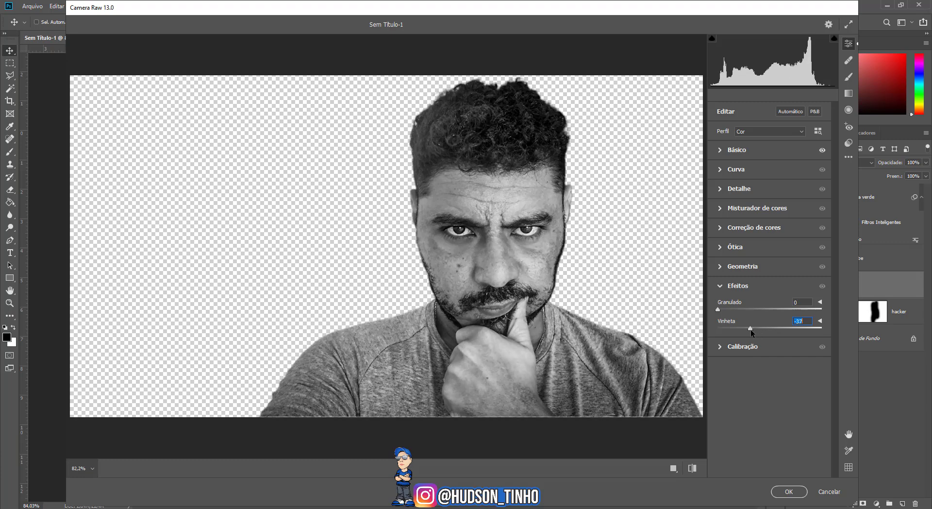
left_click(789, 491)
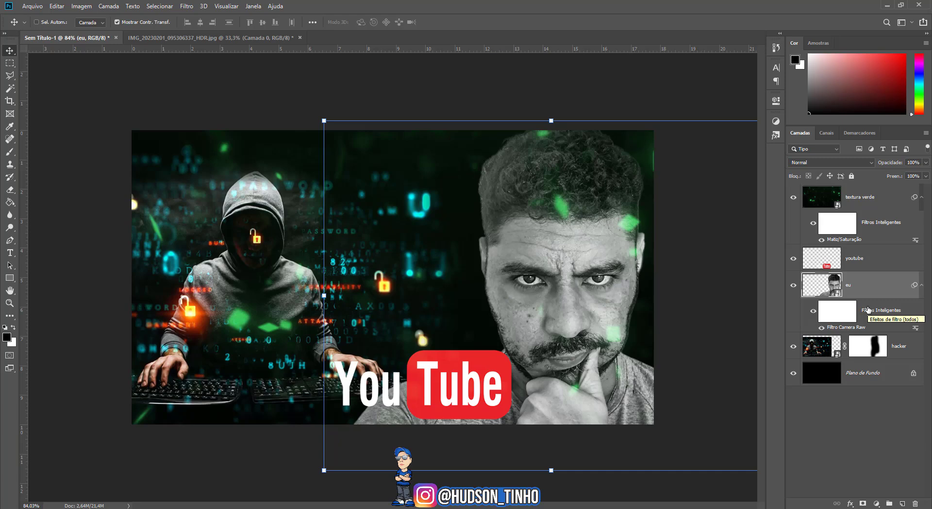
Move the hacker layer slightly down and scale it to about 93%.
left_click(903, 352)
left_click_drag(161, 214, 166, 240)
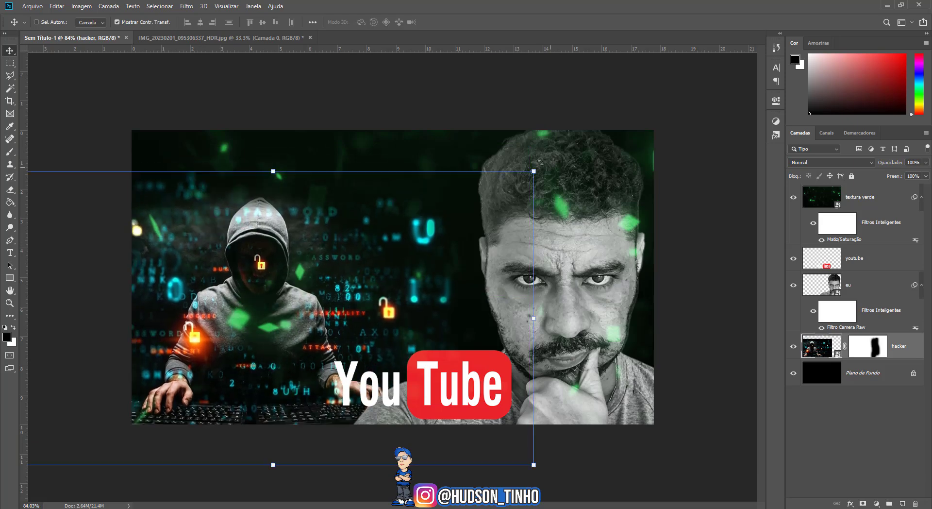
left_click_drag(533, 171, 495, 192)
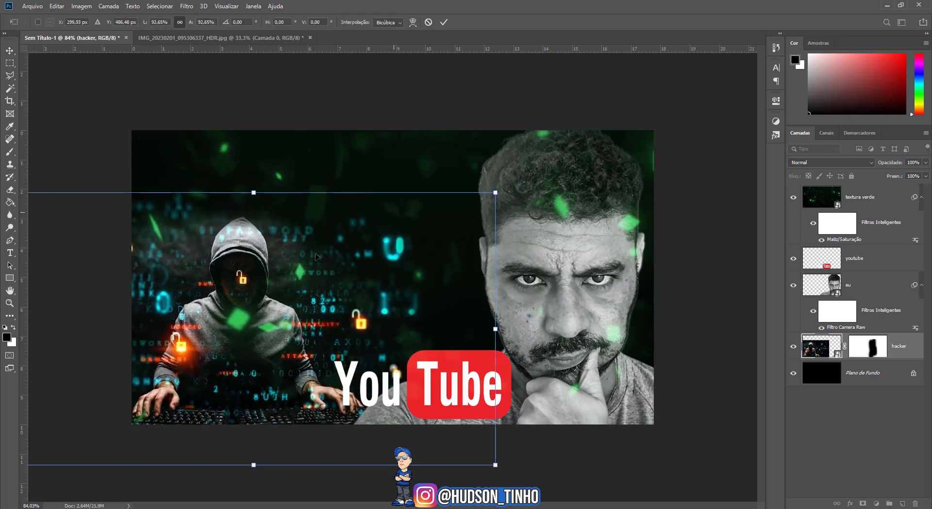
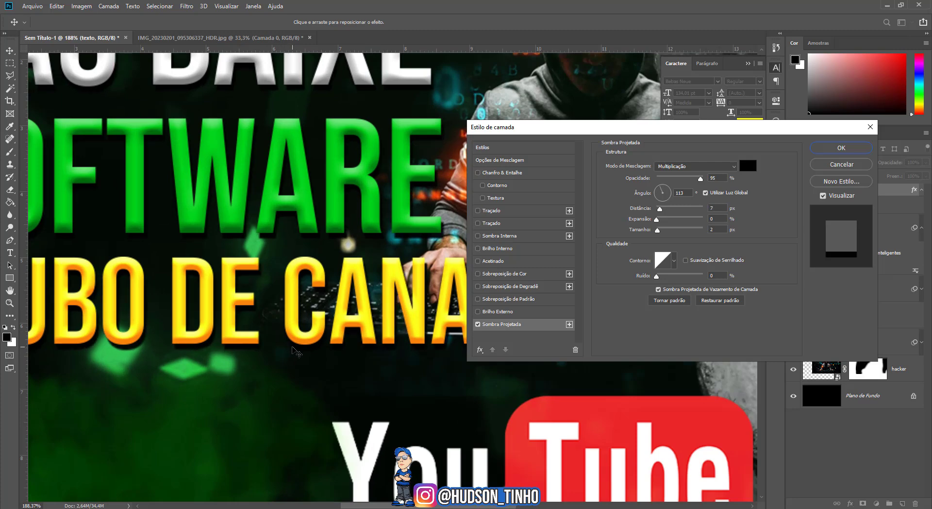
Apply the texto group's drop shadow with 95% opacity, 105° angle, 7 px distance and 2 px size, and collapse the character settings.
scroll(236, 291, "down", 5)
scroll(236, 291, "up", 2)
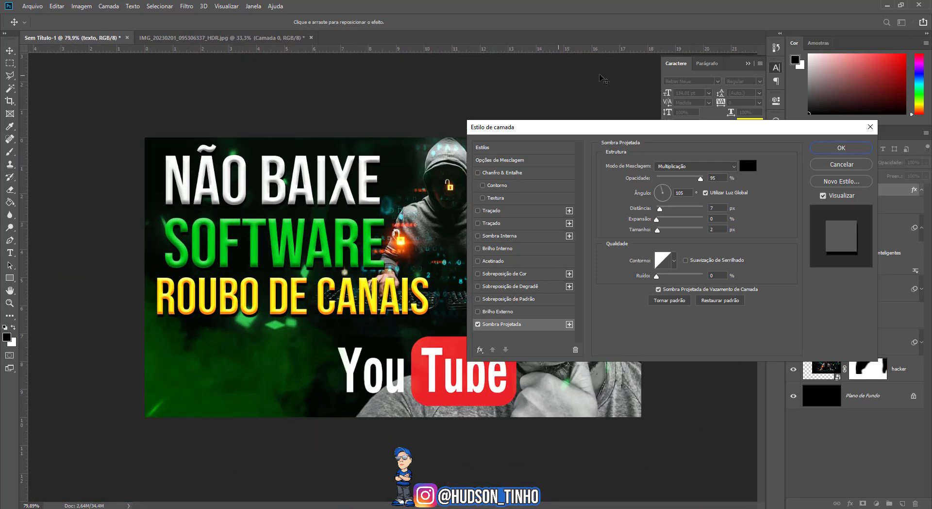
left_click(851, 149)
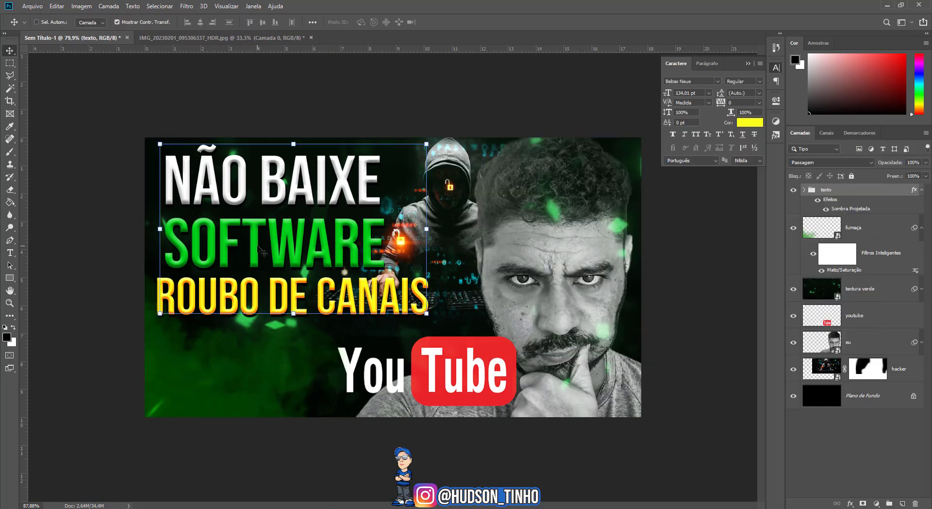
scroll(261, 250, "up", 1)
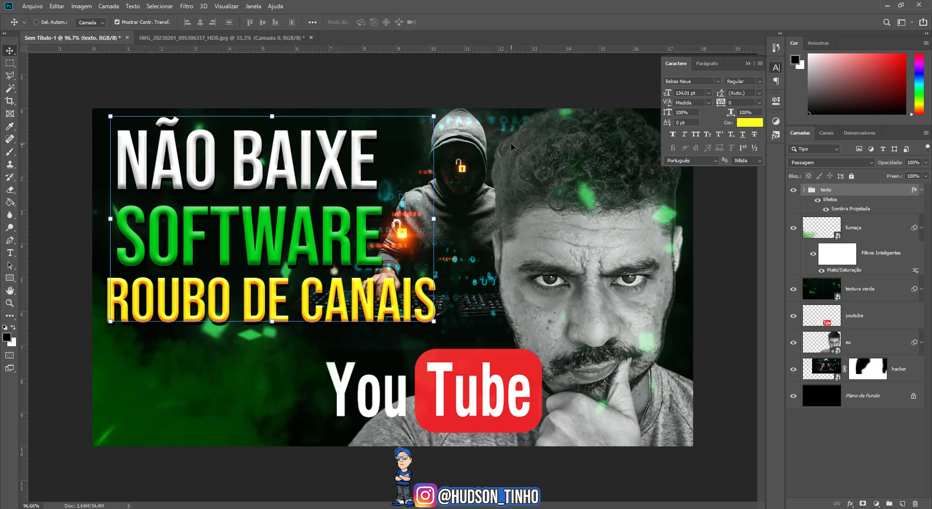
left_click(748, 64)
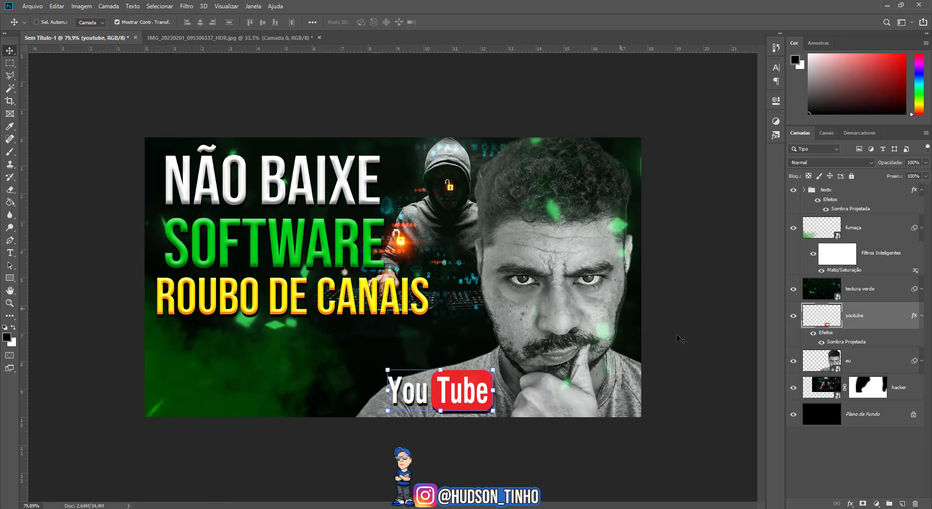
Select the eu layer and collapse the effect lists of the youtube and fumaça layers.
left_click(880, 360)
left_click(923, 314)
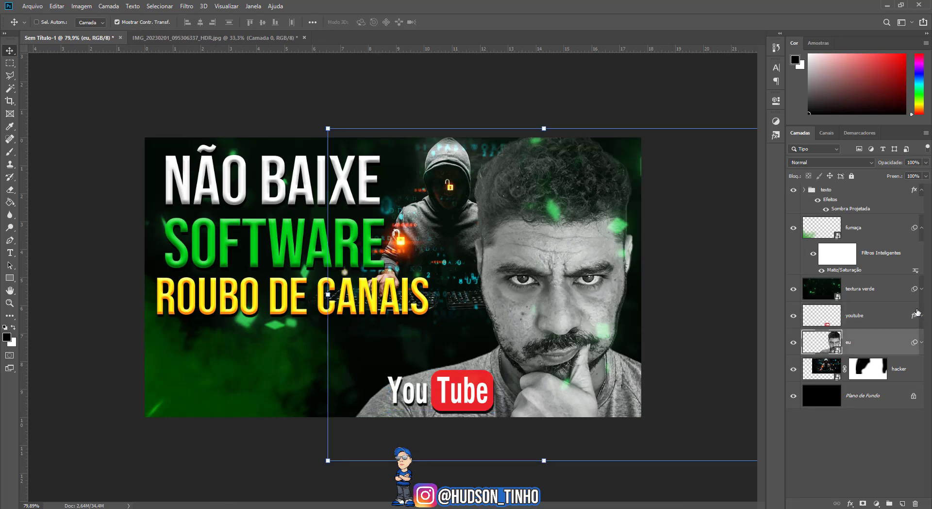
left_click(921, 228)
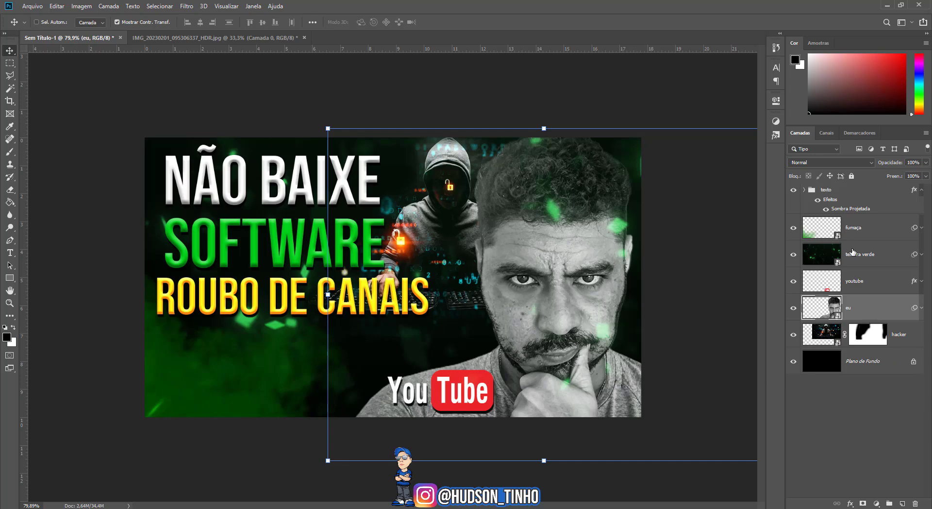
Place Photoshop_CC_icon.png as an embedded object directly above the textura verde layer.
left_click(856, 262)
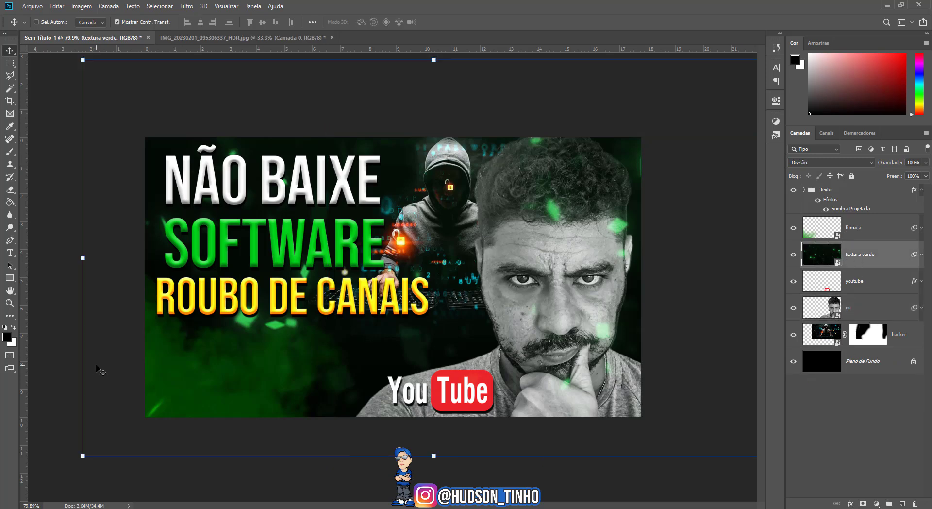
left_click(41, 7)
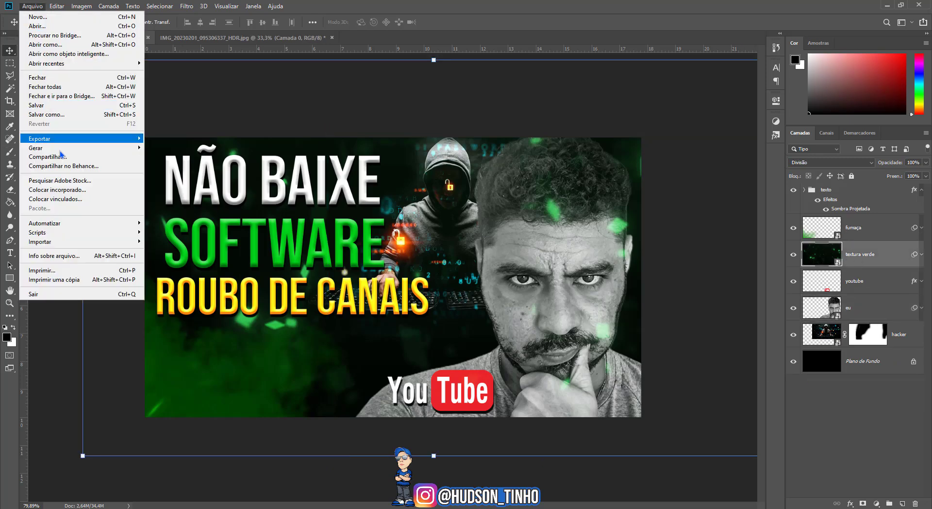
left_click(59, 189)
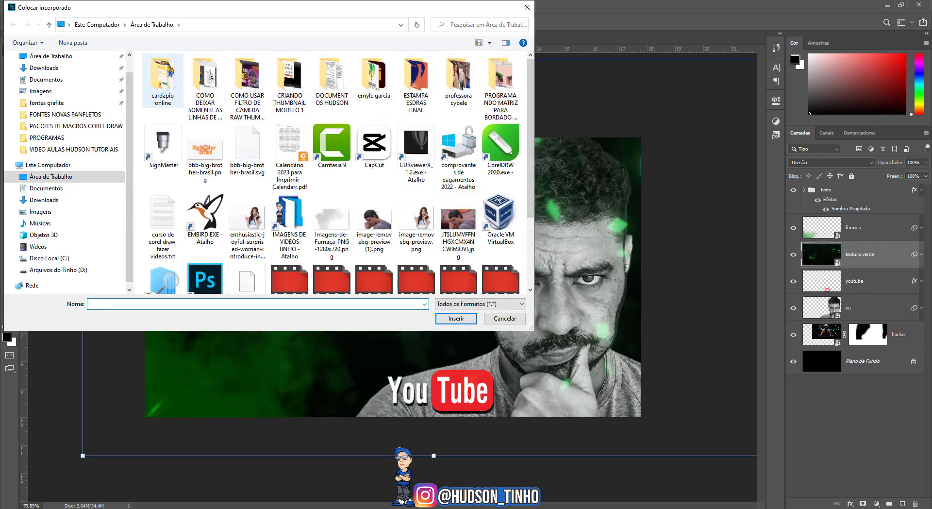
double_click(378, 70)
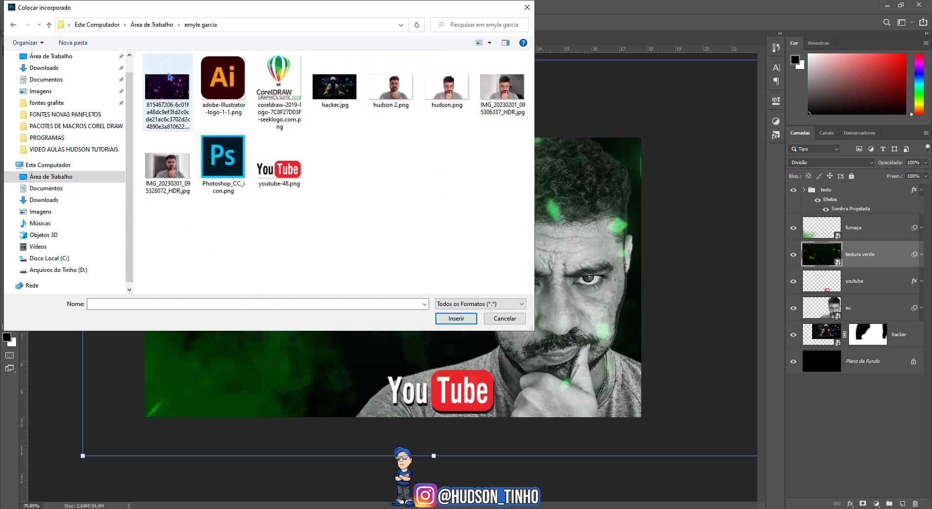
left_click(228, 165)
left_click(444, 318)
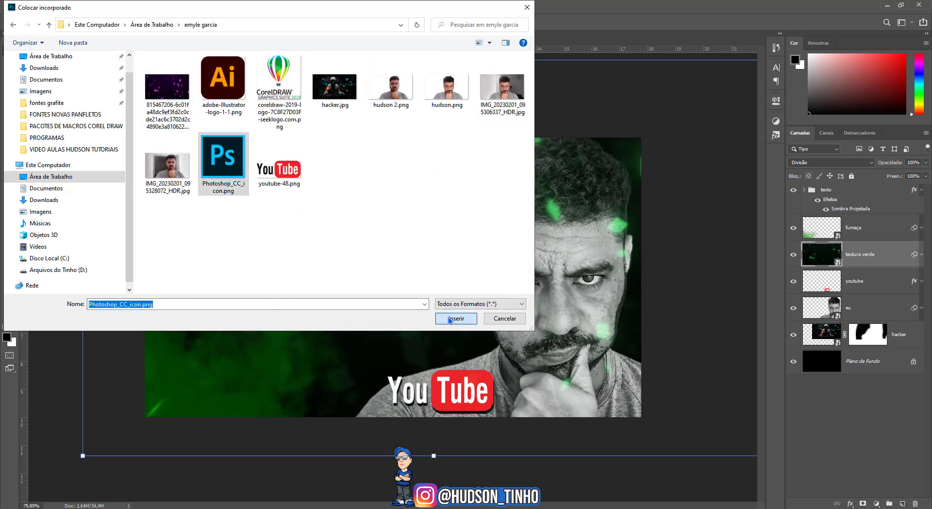
Scale down the Photoshop icon, tilt it about -19° and position it in the canvas's lower-left corner, then confirm the transform.
left_click_drag(431, 252, 212, 355)
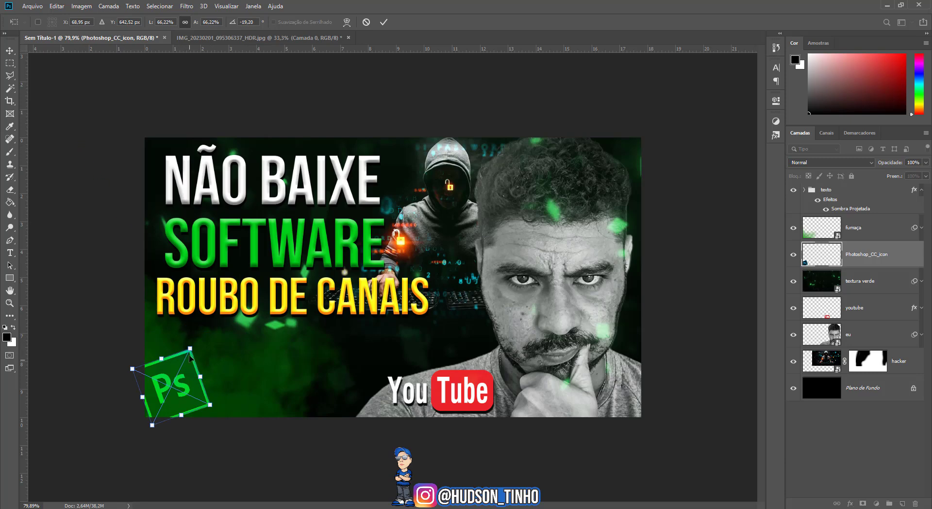
left_click_drag(193, 347, 190, 351)
left_click_drag(187, 391, 189, 386)
key("Return")
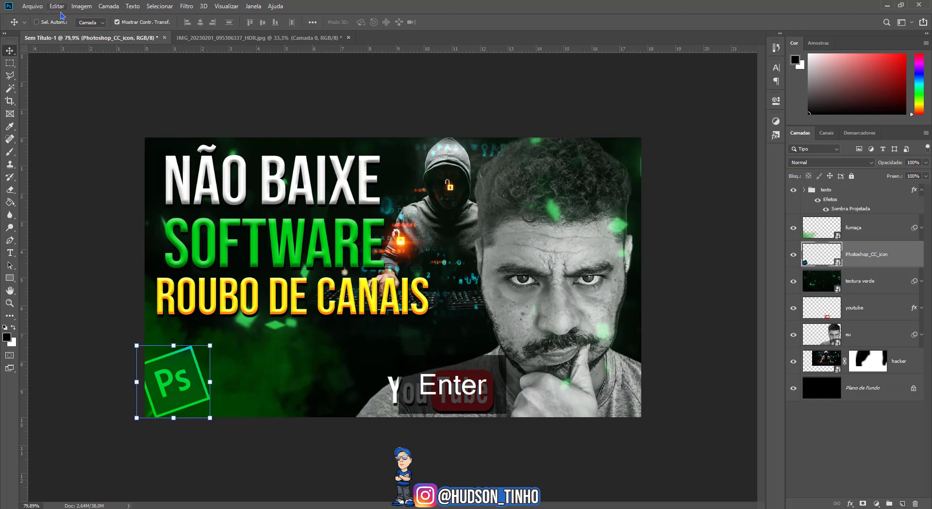
Place the CorelDRAW 2019 logo PNG as an embedded object beside the Photoshop icon, scaled to about 78% and rotated about 7°.
left_click(32, 6)
left_click(63, 190)
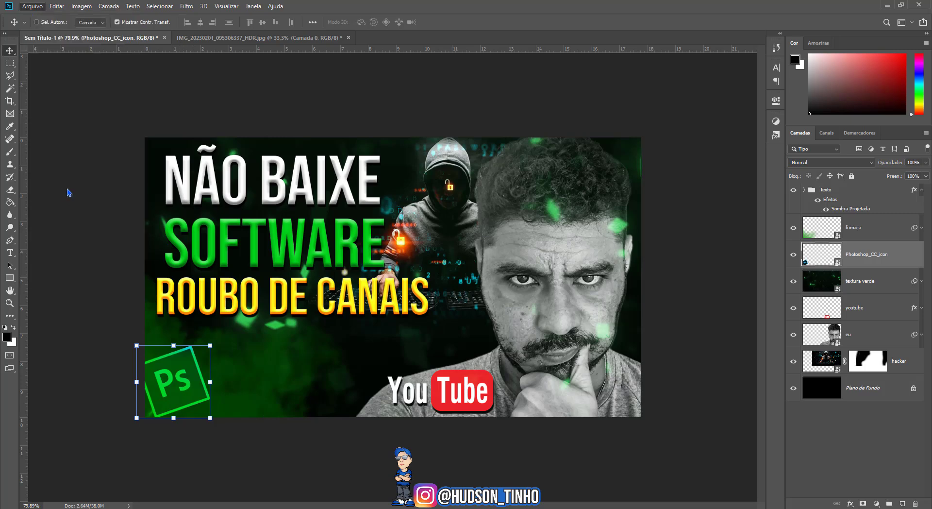
left_click(279, 92)
left_click(452, 317)
left_click_drag(451, 219, 245, 349)
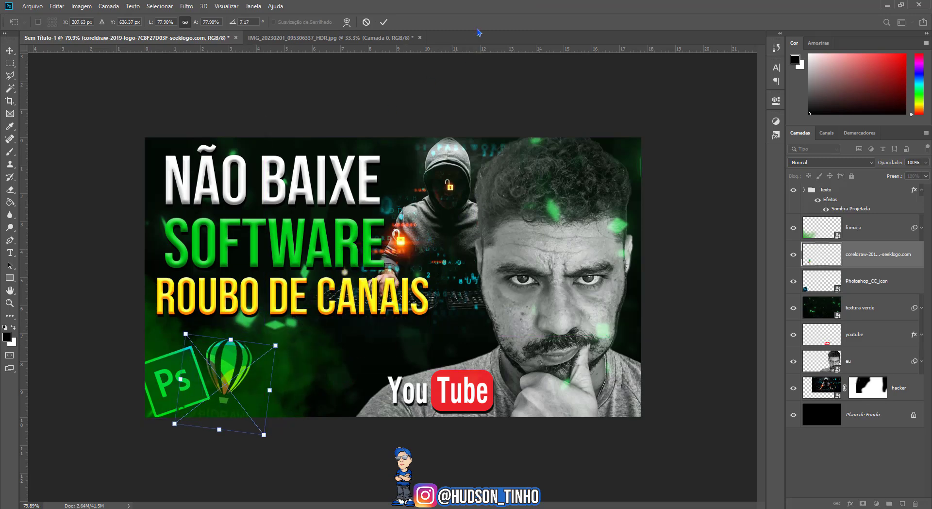
left_click(384, 22)
Place adobe-Illustrator-logo-1-1.png as an embedded object directly above the CorelDRAW logo layer.
left_click(39, 5)
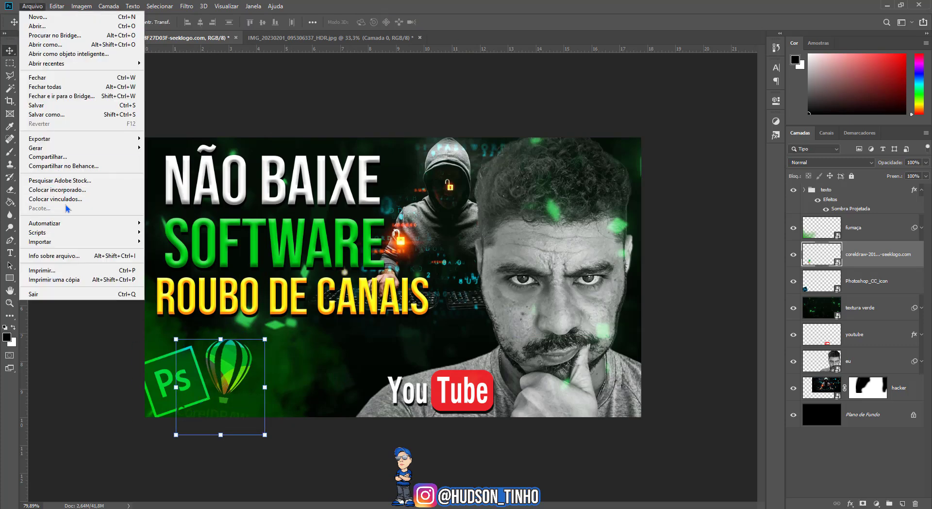
left_click(57, 189)
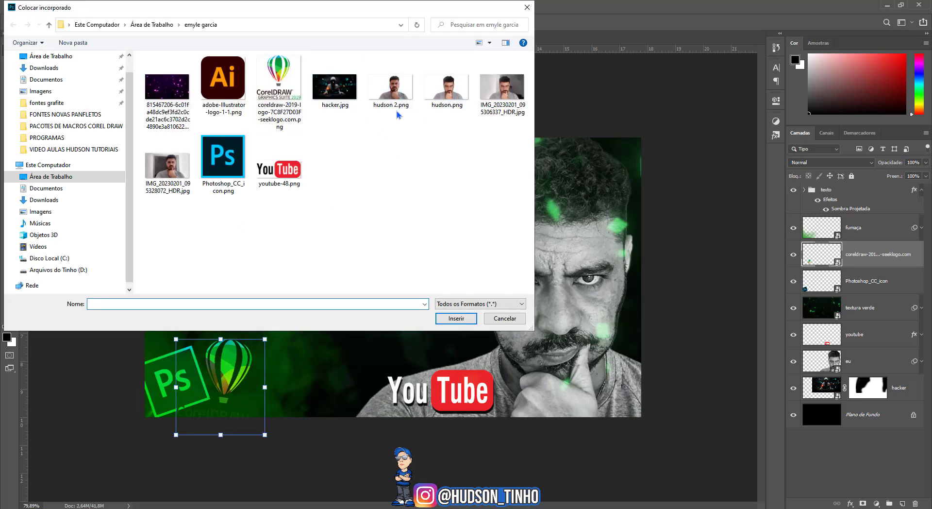
left_click(223, 82)
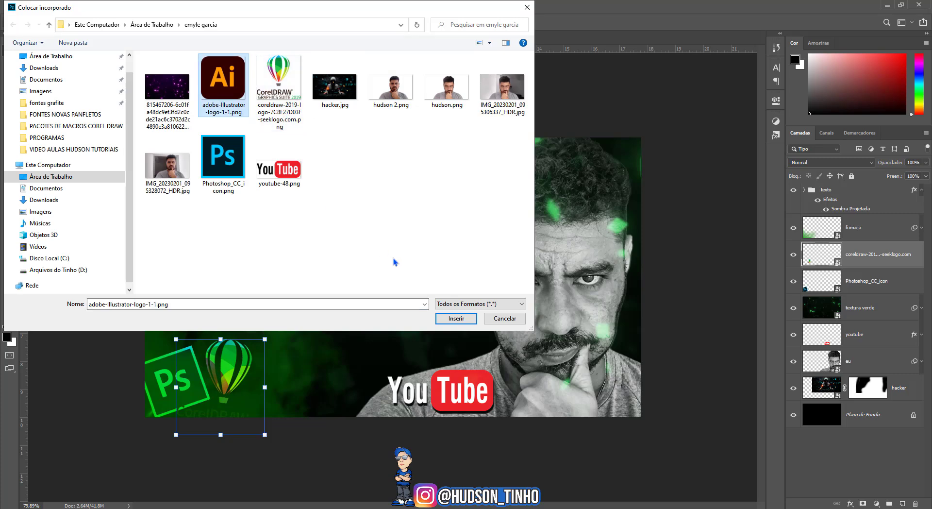
left_click(455, 318)
Scale down the Illustrator logo, tilt it slightly clockwise, position it just right of the CorelDRAW balloon and confirm the transform.
left_click_drag(465, 206, 380, 289)
left_click_drag(363, 326, 296, 388)
left_click_drag(337, 351, 323, 347)
left_click_drag(315, 377, 315, 369)
key("Return")
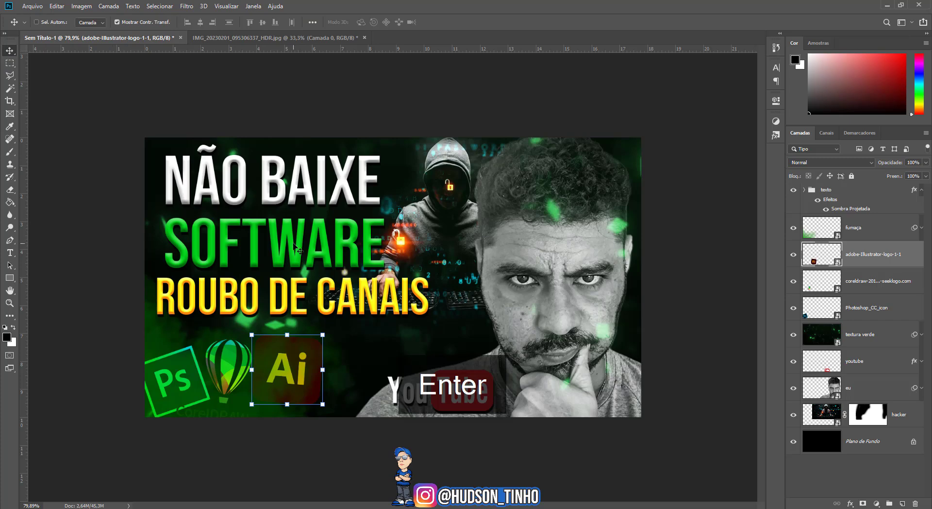
Paint black on the hacker layer's mask with a 175 px brush to hide the photo behind the word CANAIS.
scroll(390, 284, "up", 1)
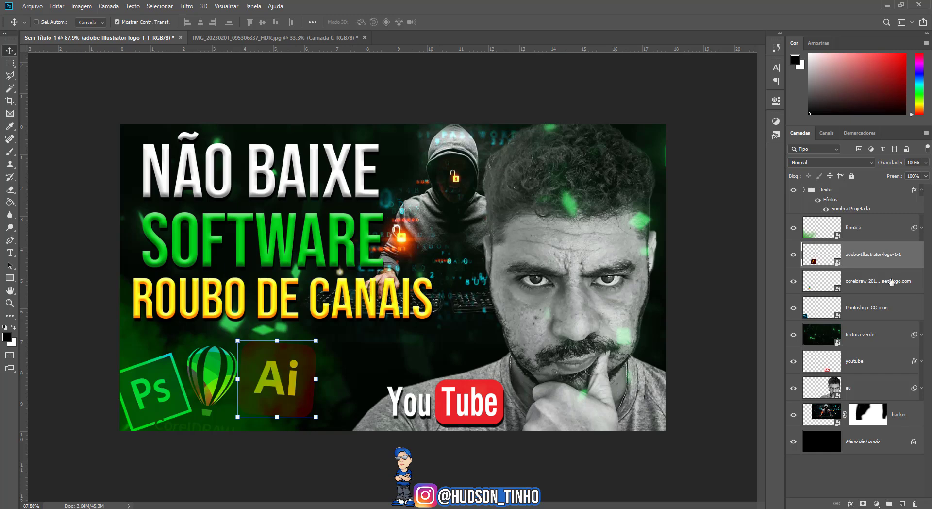
left_click(872, 424)
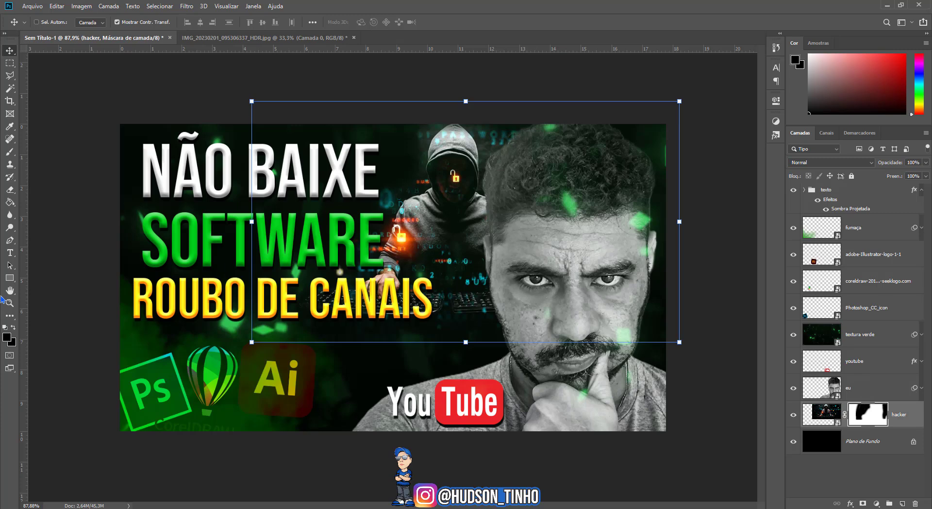
left_click(10, 151)
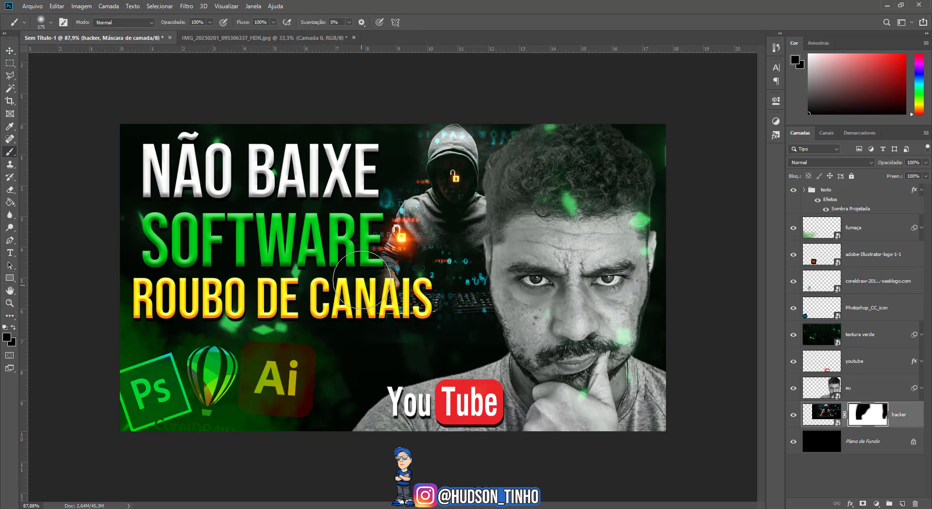
mouse_move(406, 316)
left_mouse_down()
mouse_move(354, 312)
mouse_move(340, 274)
left_mouse_up()
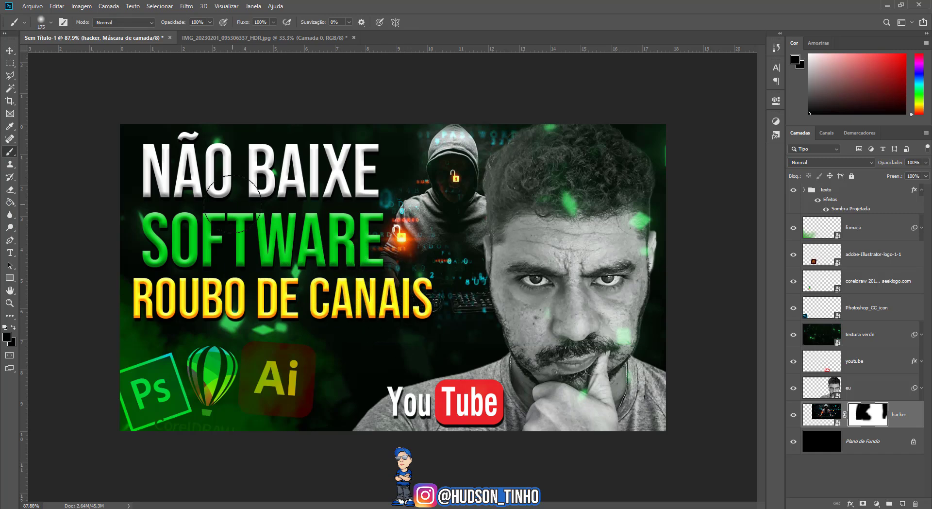
Expand the texto group, nudge ROUBO DE CANAIS slightly right and move SOFTWARE right to centre it above that line.
left_click(10, 51)
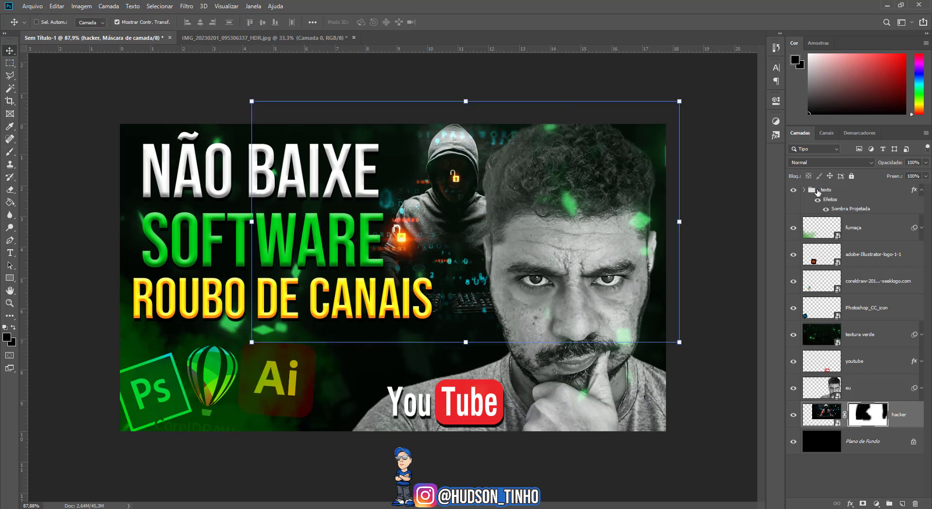
left_click(804, 190)
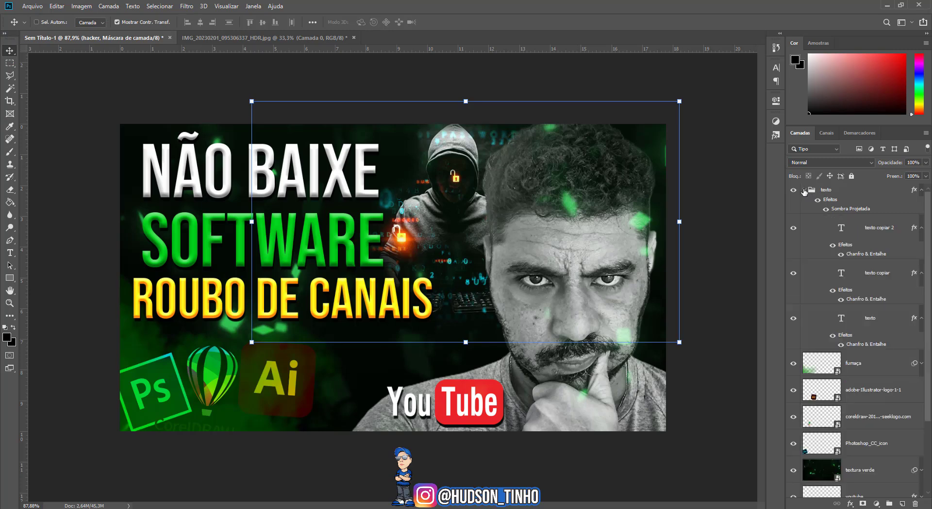
left_click(856, 226)
mouse_move(266, 292)
left_mouse_down()
mouse_move(258, 292)
mouse_move(269, 292)
left_mouse_up()
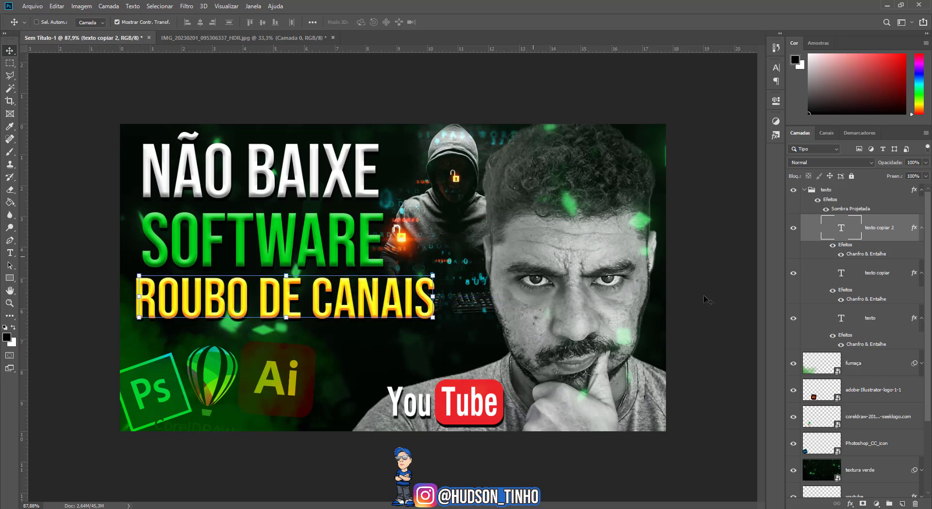
left_click(864, 277)
left_click_drag(177, 239, 195, 239)
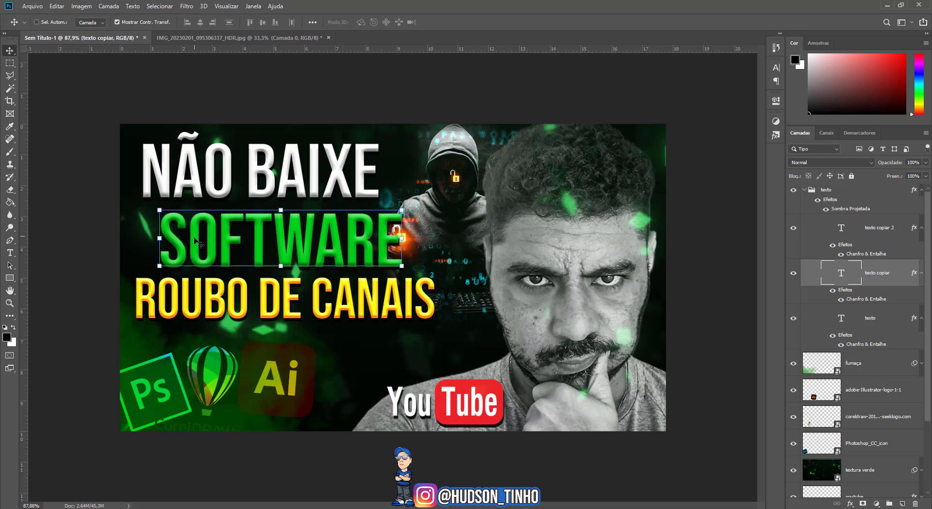
Enlarge the NÃO BAIXE text to about 109% and centre it above SOFTWARE.
left_click(352, 187, "ctrl")
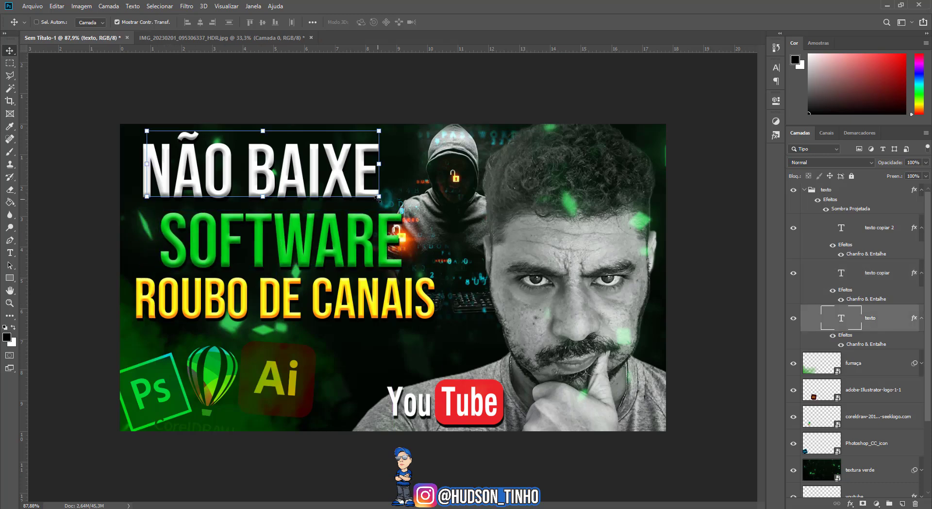
mouse_move(378, 197)
left_mouse_down()
mouse_move(420, 221)
mouse_move(377, 192)
left_mouse_up()
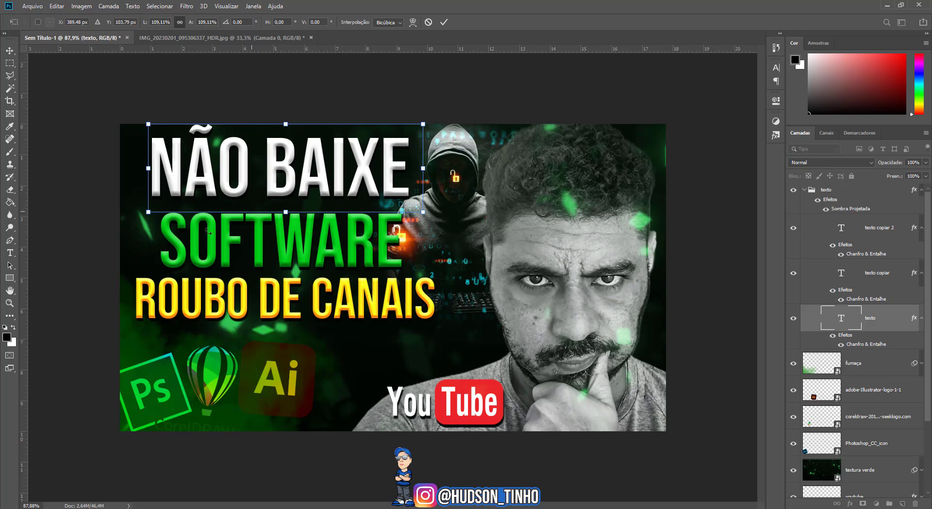
left_click(444, 22)
left_click_drag(278, 163, 281, 168)
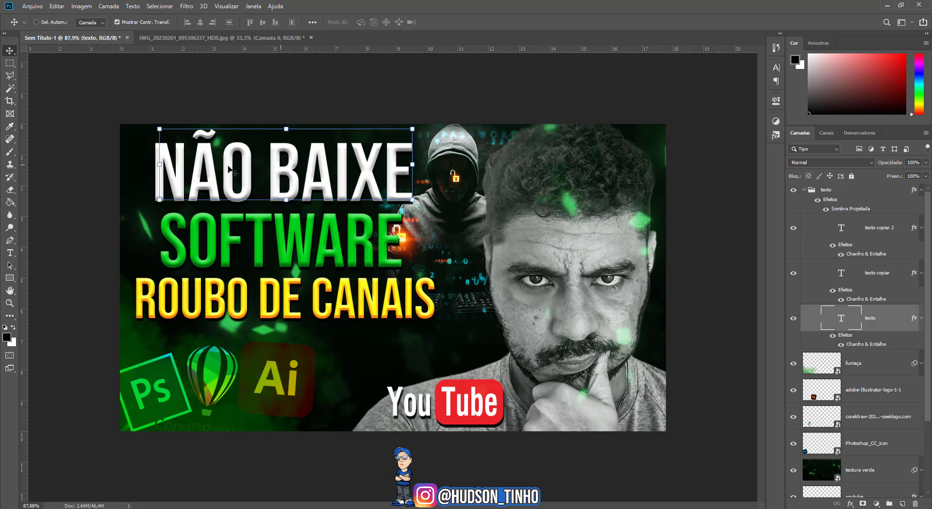
Select the texto group and collapse it, with the Rectangular Marquee tool active.
left_click(9, 63)
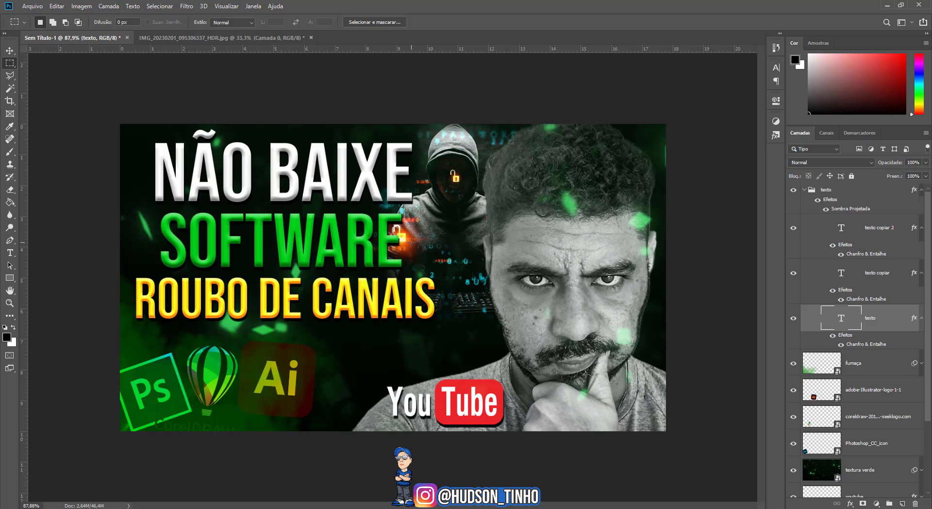
left_click(812, 191)
left_click(805, 189)
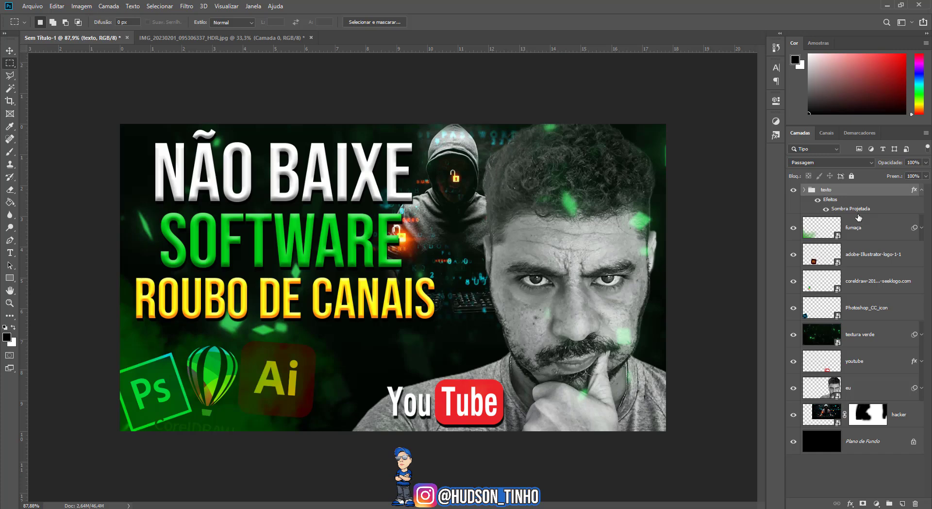
Check how the thumbnail reads at about 21% zoom, and fit it back to the window.
key("ctrl+minus")
key("ctrl+minus")
key("ctrl+minus")
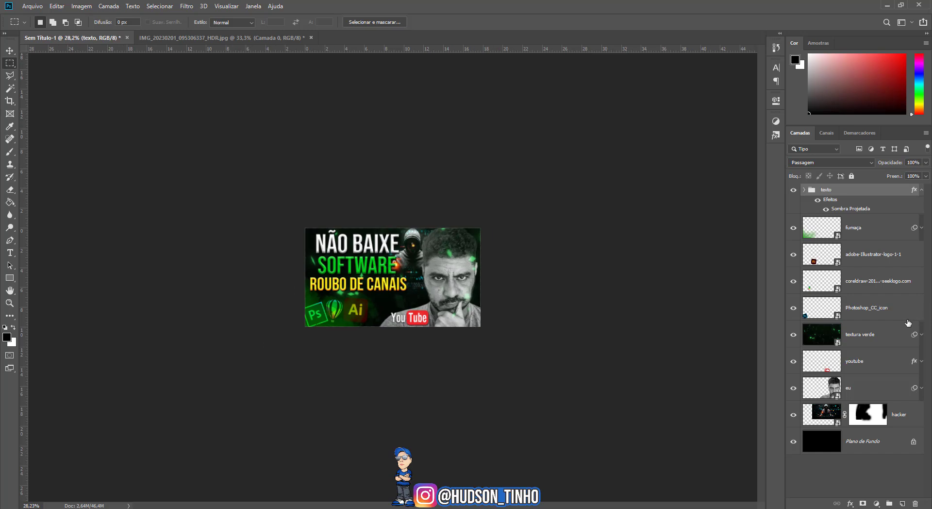
scroll(539, 309, "down", 1)
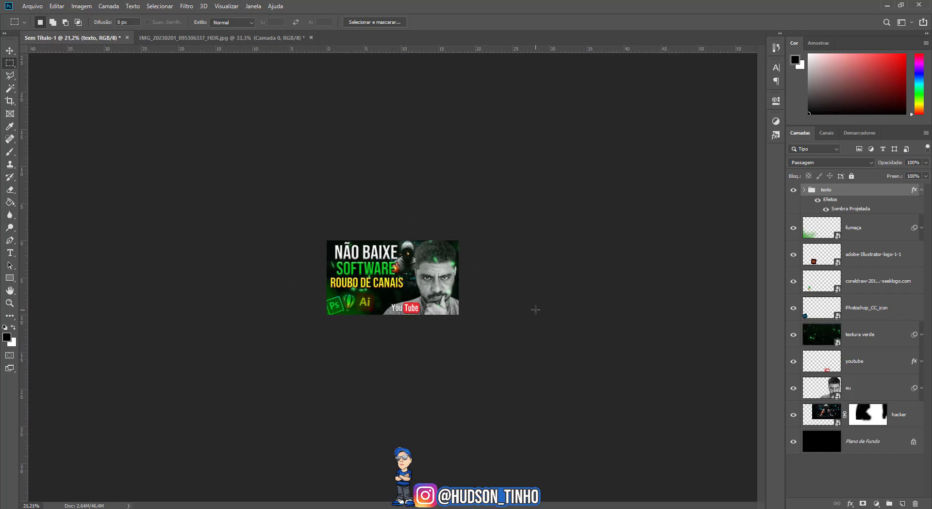
key("ctrl+0")
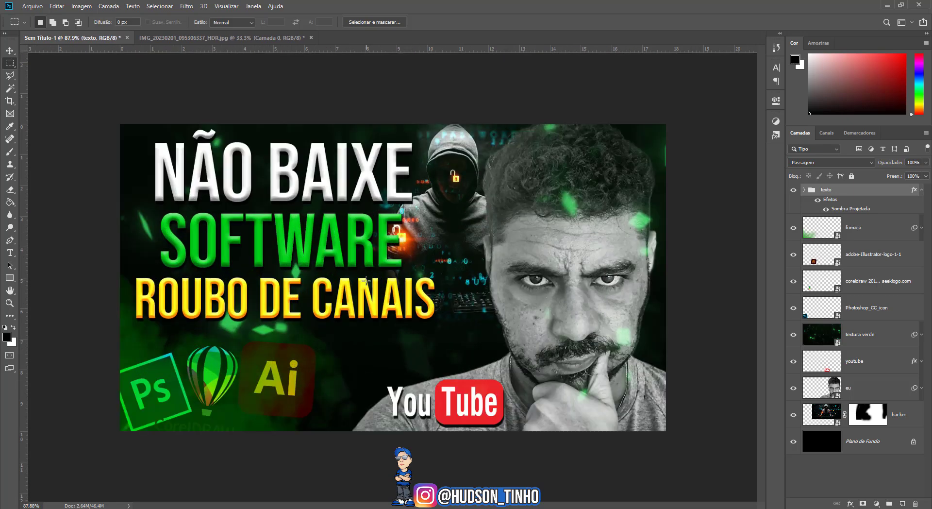
key("ctrl+0")
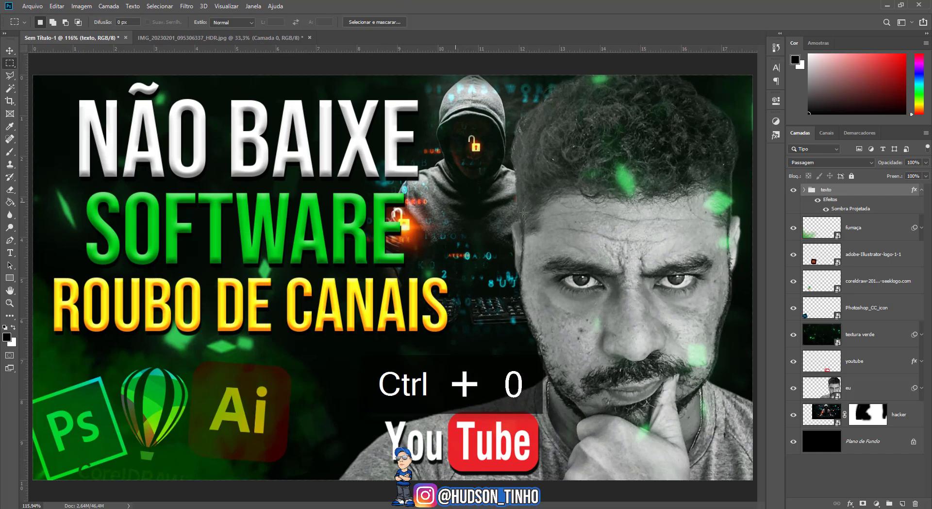
Save the document in Photoshop format as "thumbnail hudson tutoriais", keeping layers and maximum compatibility.
left_click(31, 6)
left_click(67, 114)
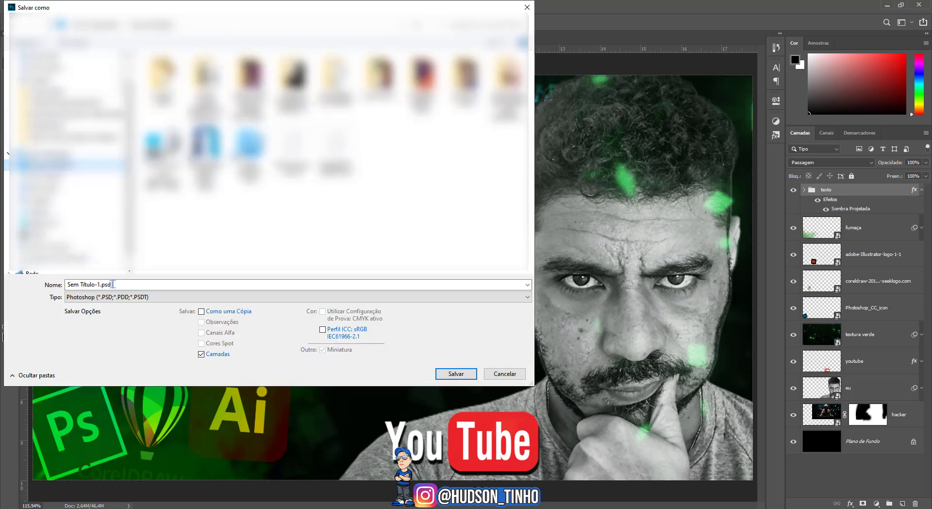
type("thumb")
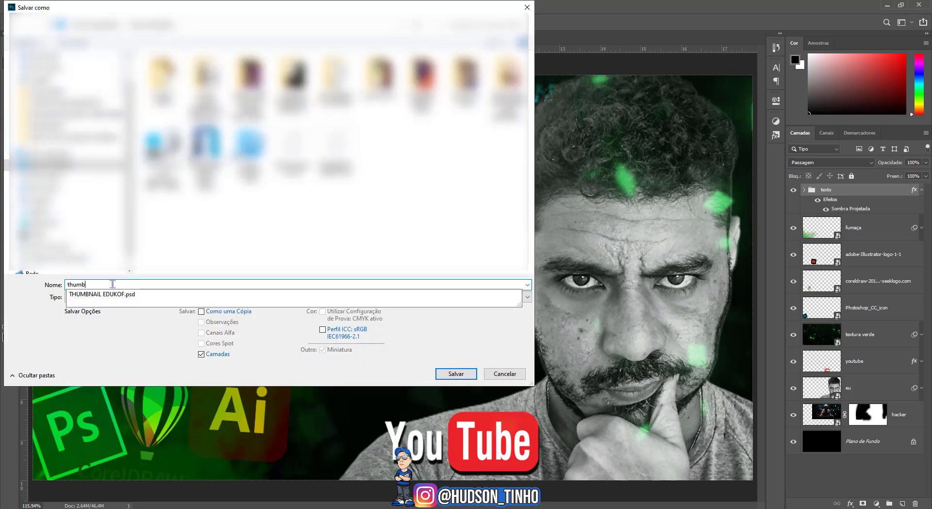
type("nail hudson tutoriais")
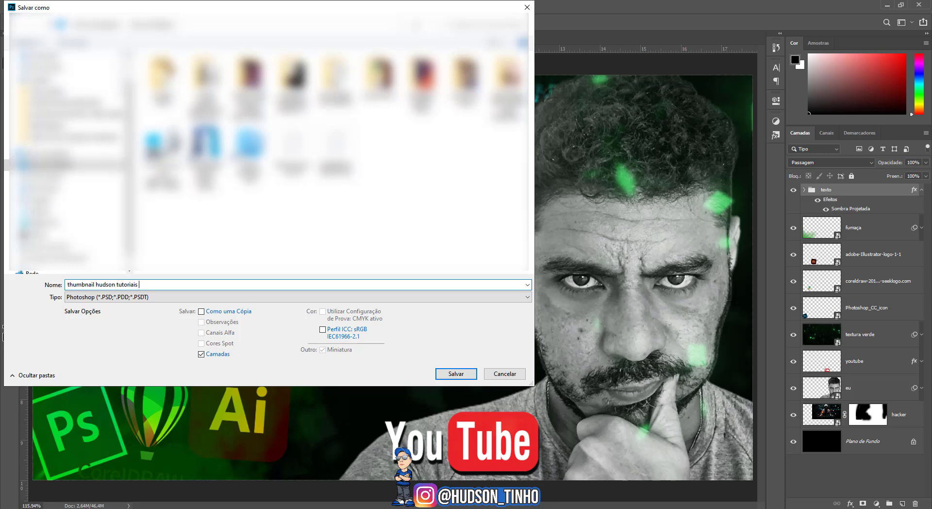
left_click(449, 373)
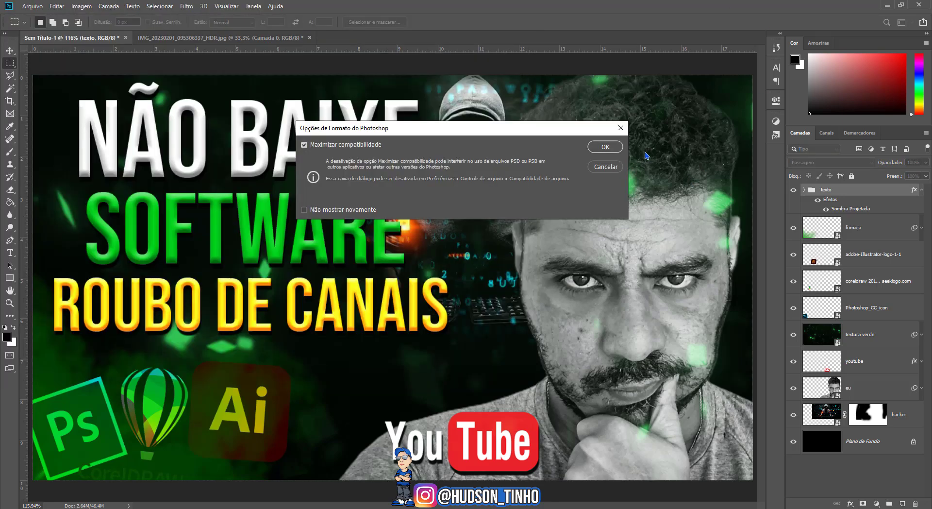
left_click(599, 148)
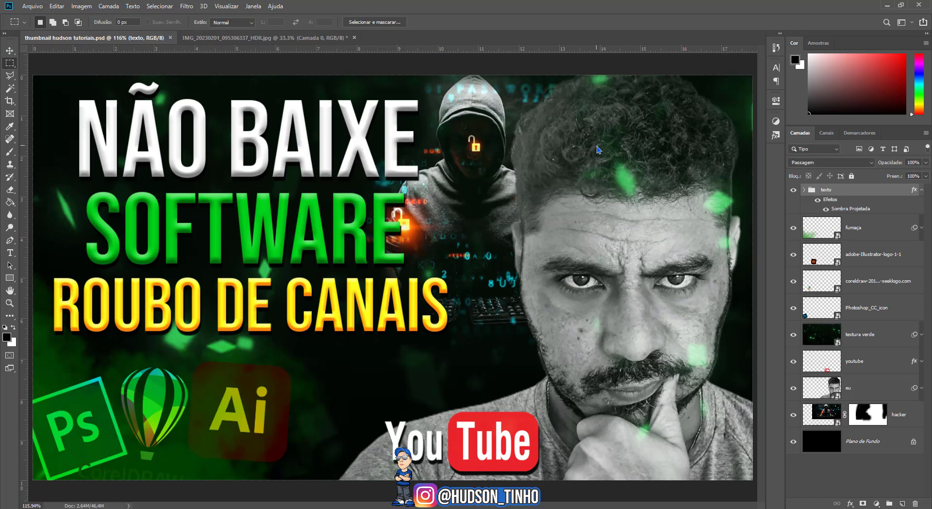